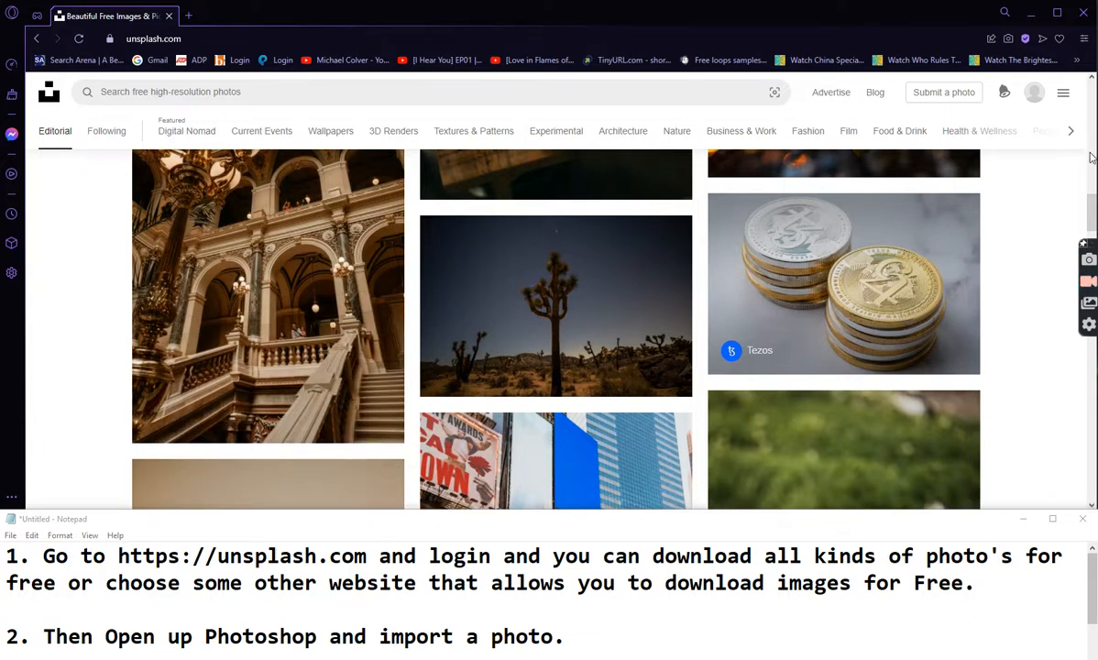
Step: Switch from the browser to Photoshop and open the ornate staircase hall photo from the Desktop
click(1033, 13)
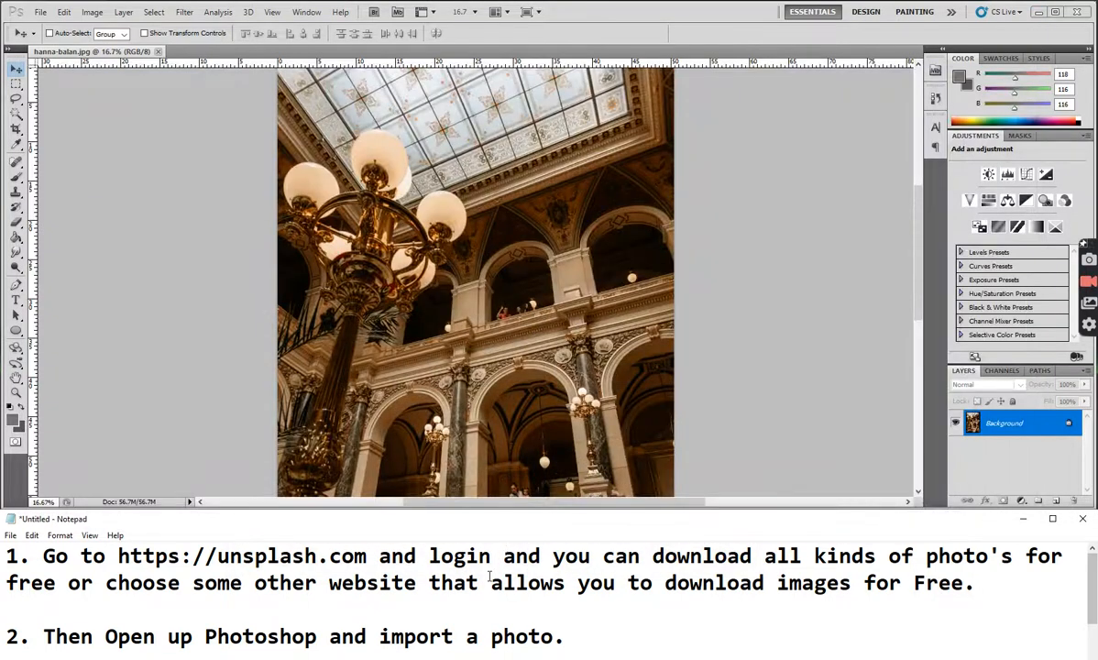
click(40, 12)
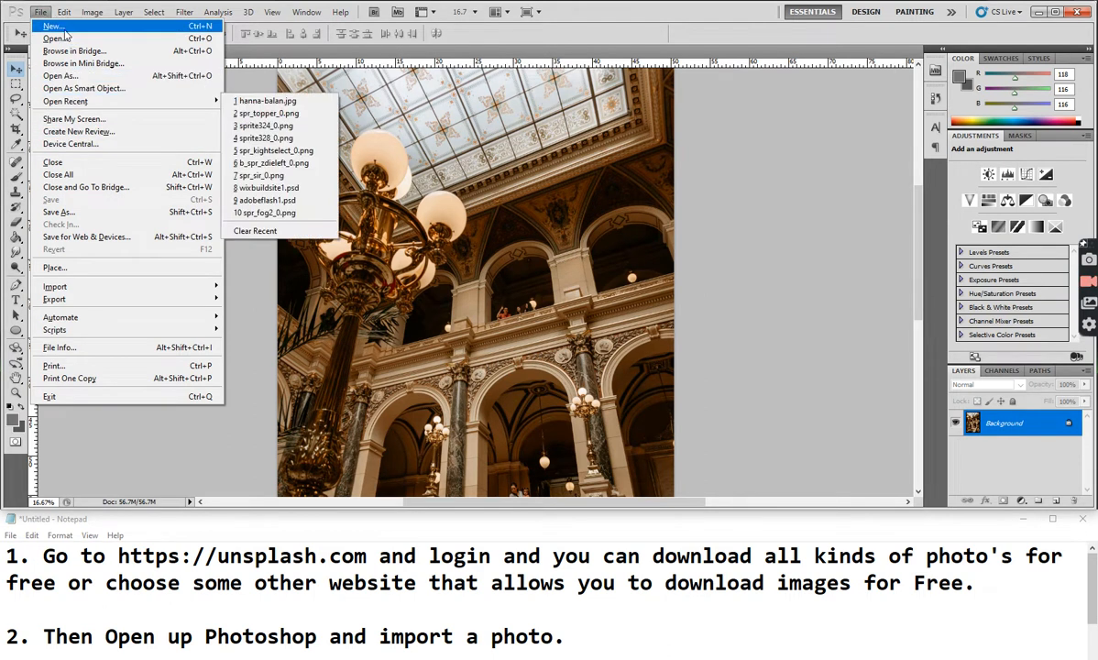
click(65, 41)
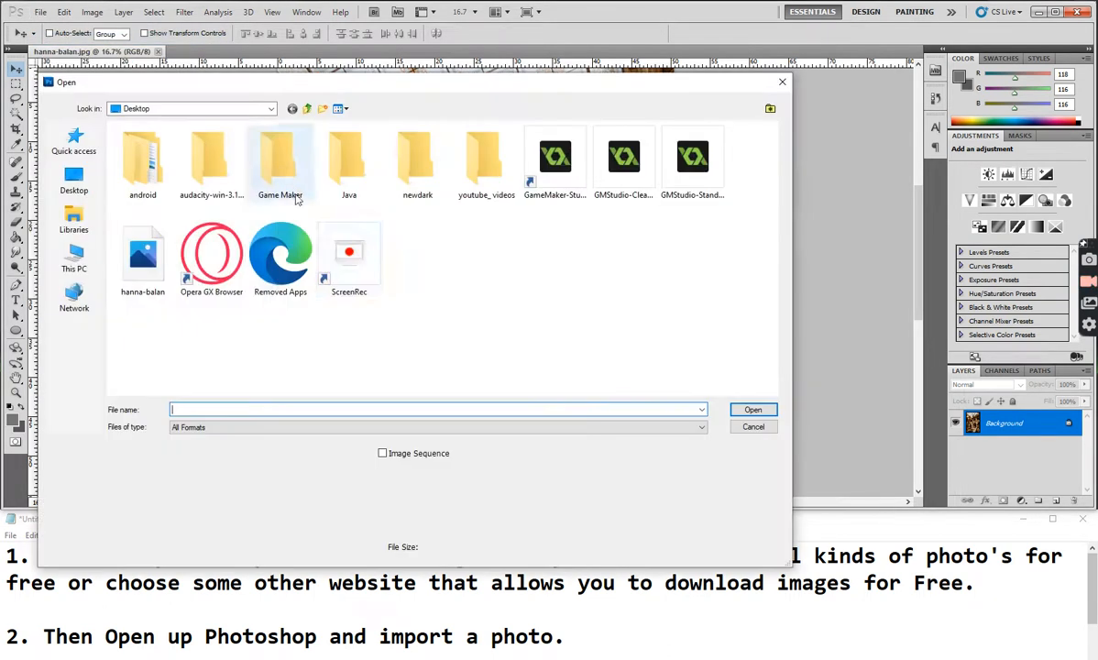
click(142, 256)
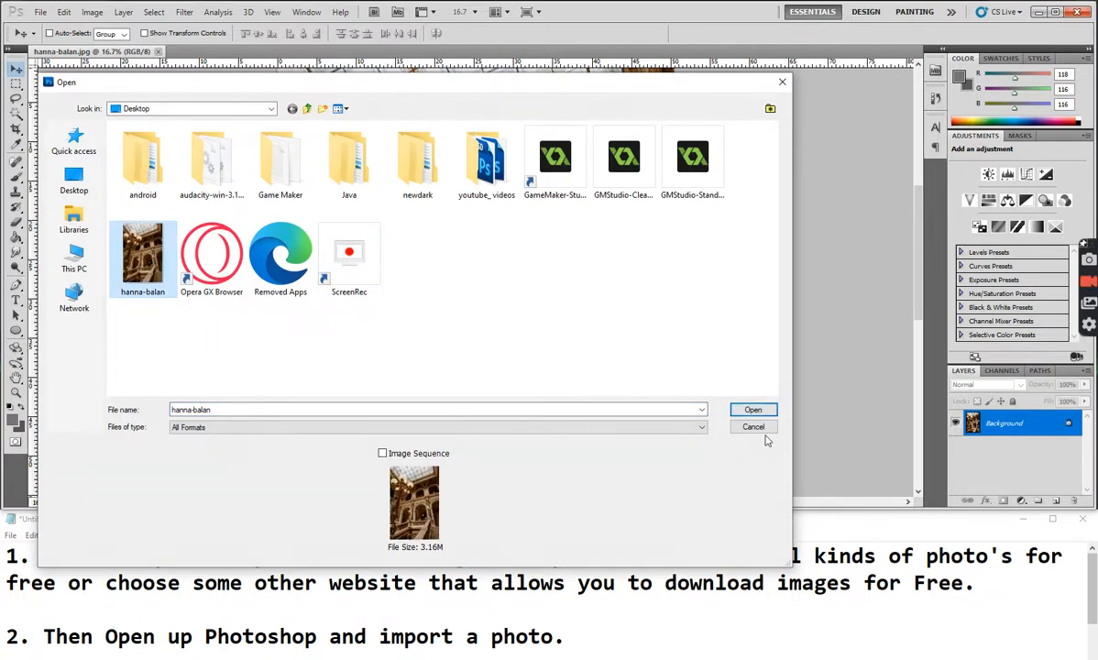
click(753, 409)
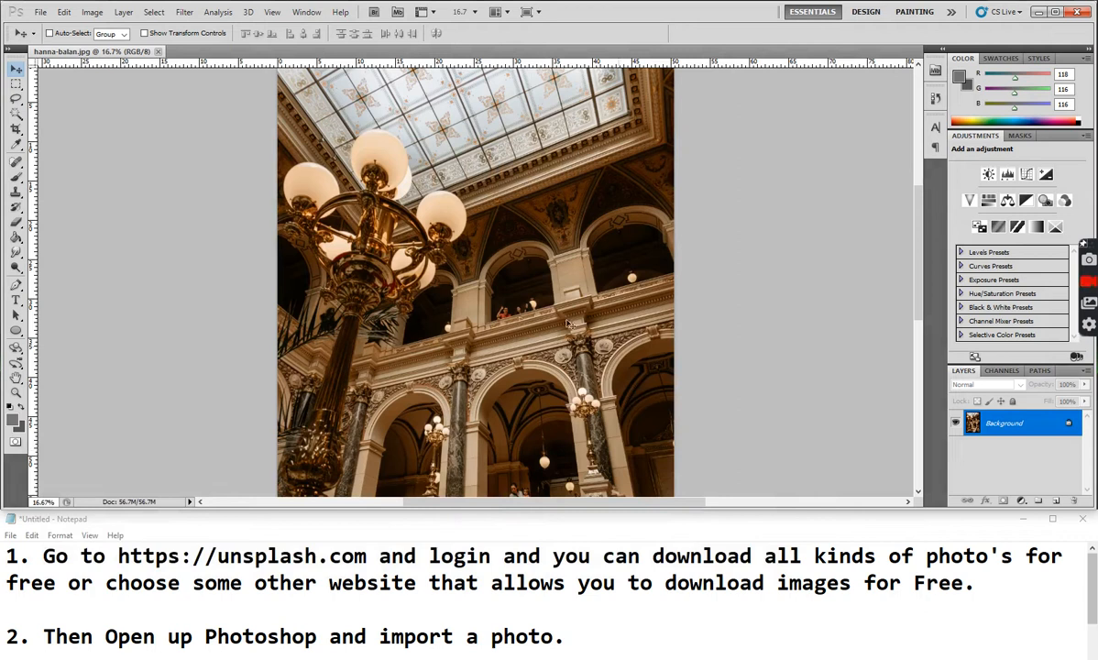
Step: Open the Filter Gallery for the photo and reduce its preview zoom to 25%
scroll(528, 565, down, 1)
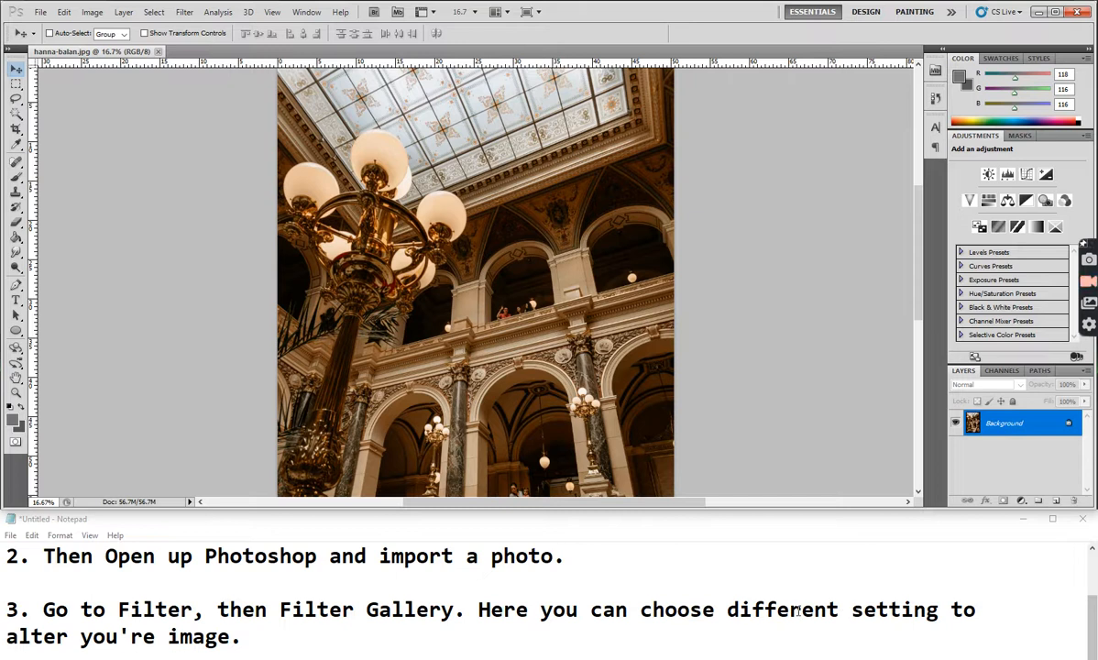
click(183, 12)
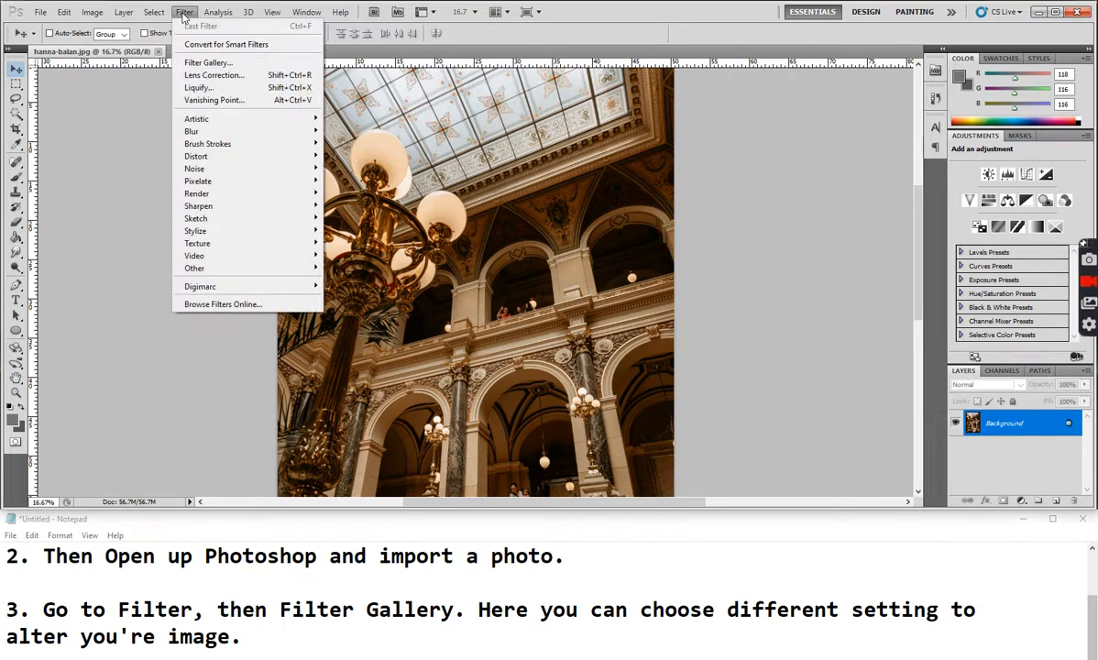
click(209, 62)
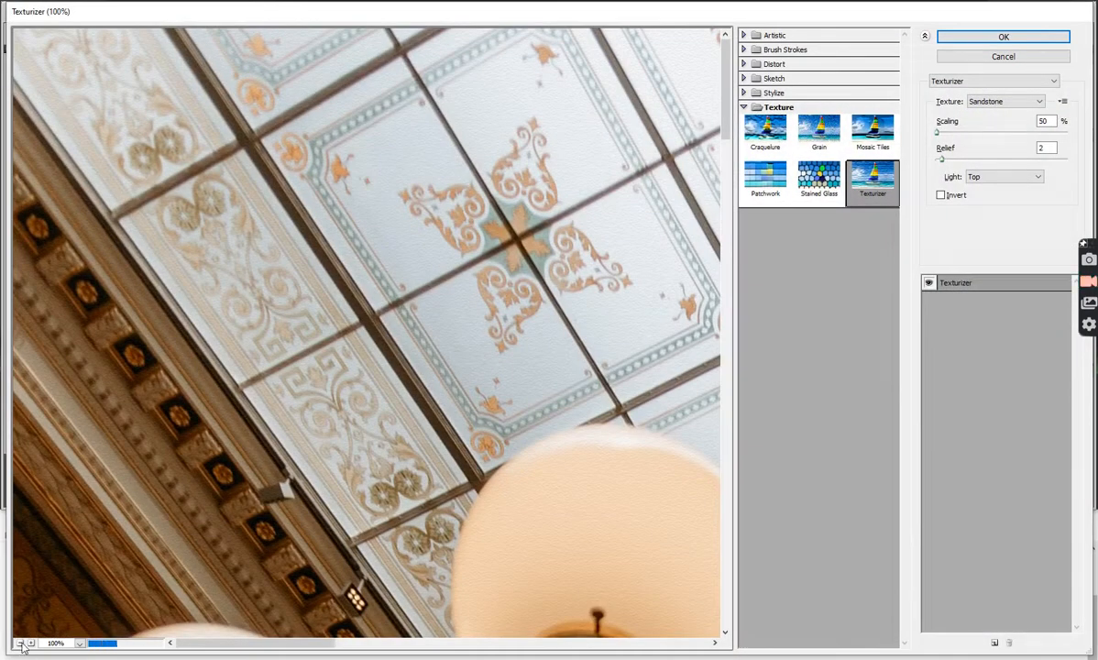
click(19, 642)
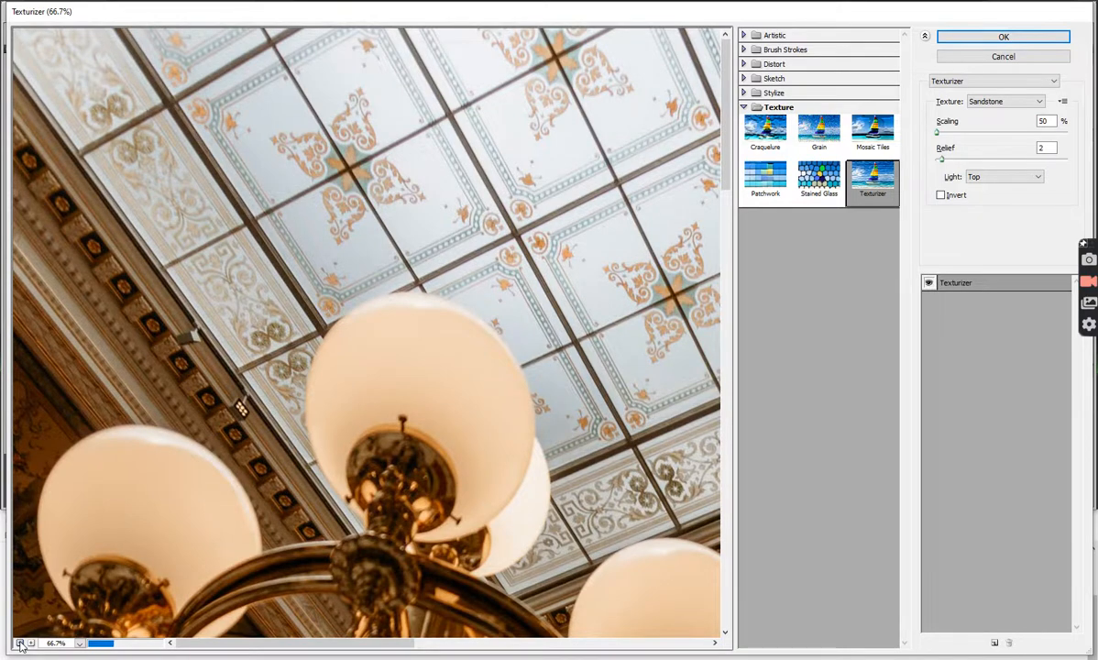
click(19, 643)
click(19, 643)
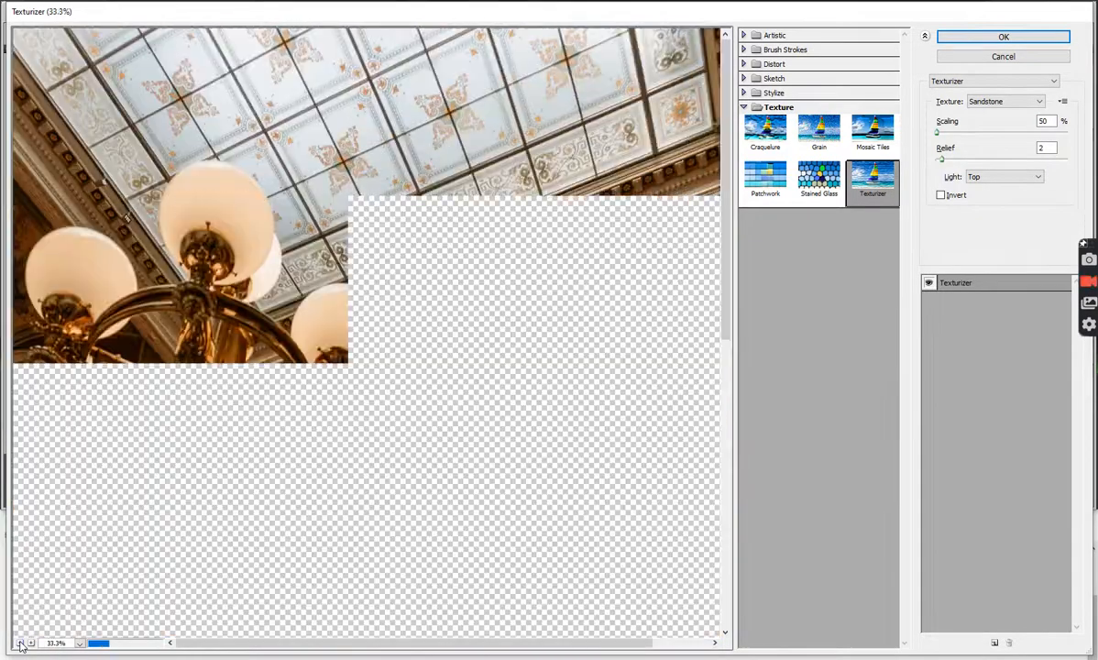
click(19, 643)
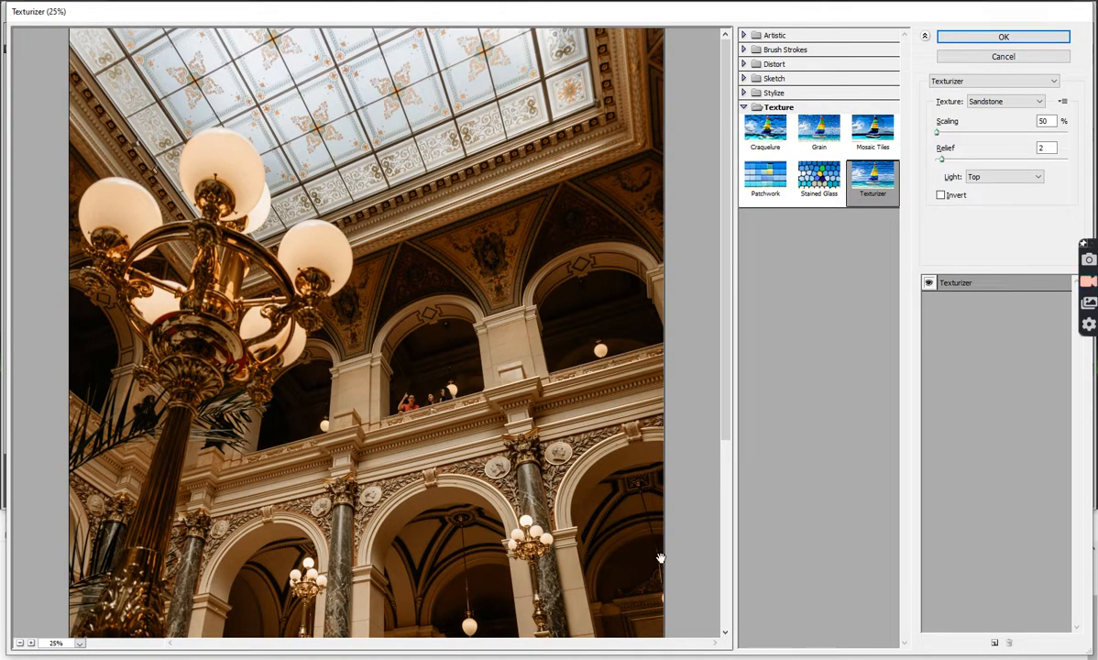
Step: Switch to Notepad and add "Press the - button to zoom out of the photo." to the end of instruction 3
key(alt+Tab)
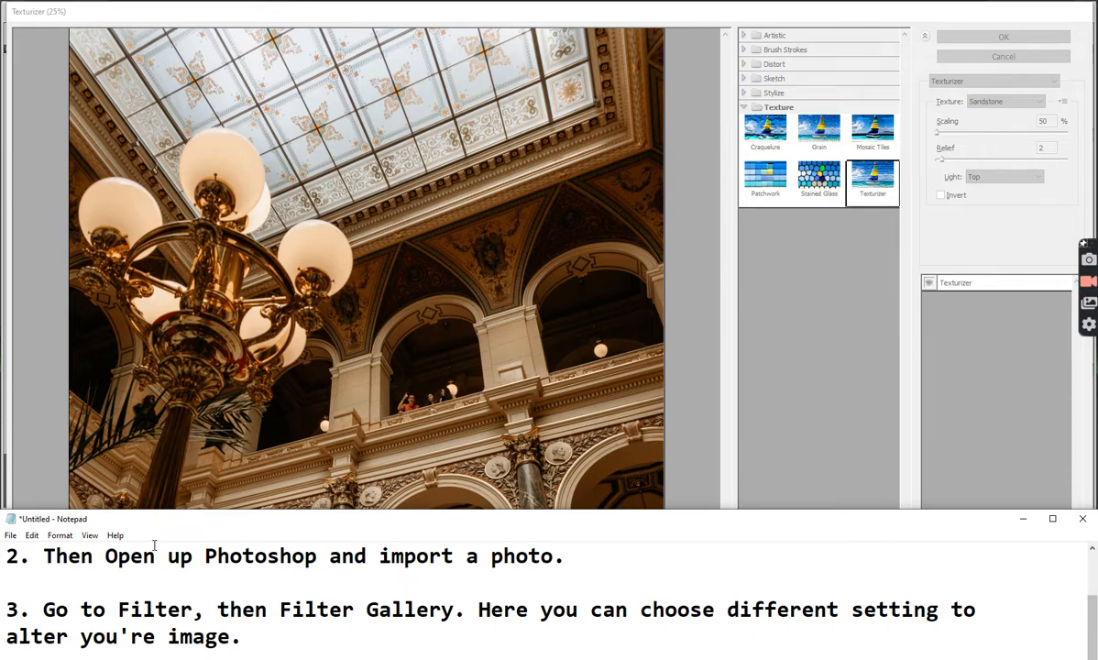
drag(158, 526, 150, 291)
click(260, 414)
text(Pr)
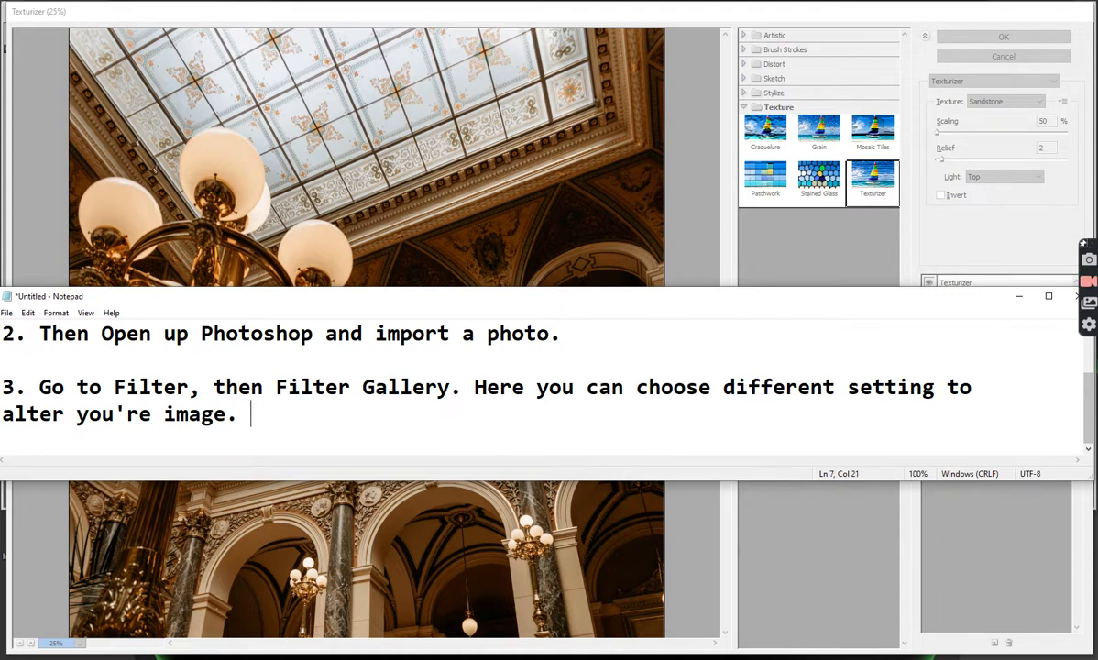
text(ess )
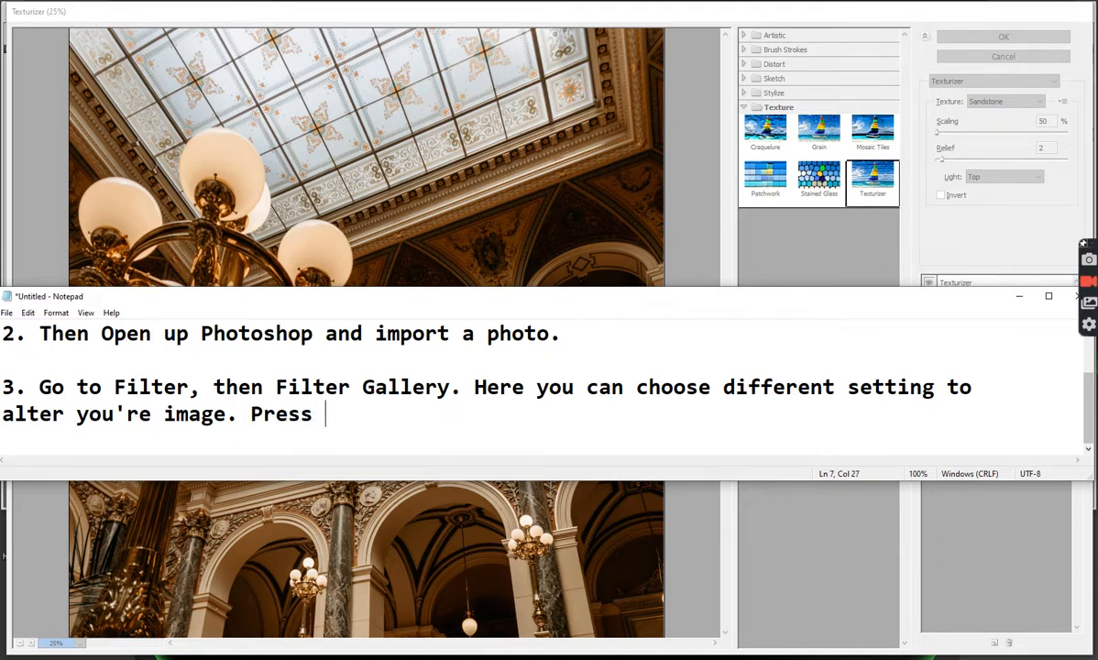
text(the -)
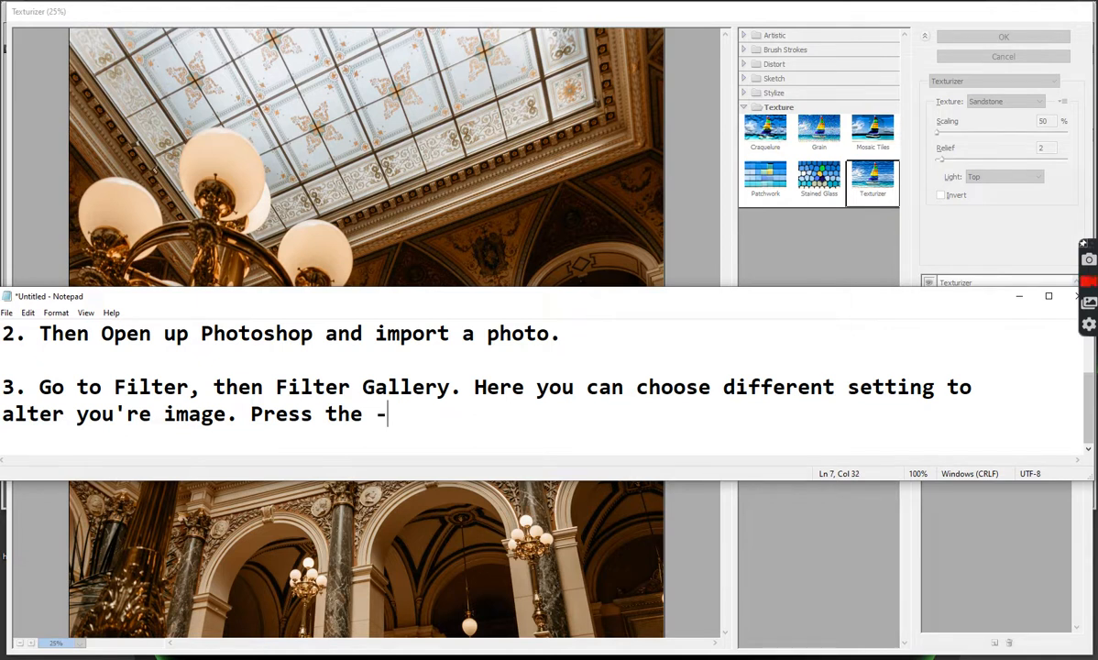
text( button to s)
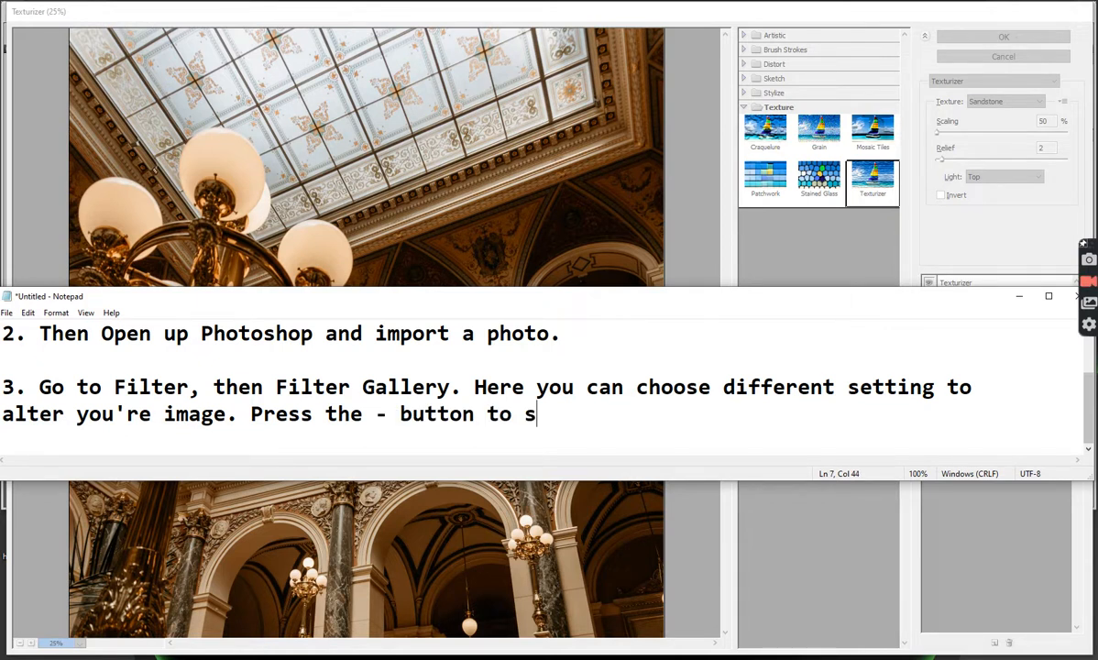
key(BackSpace)
text(zoom )
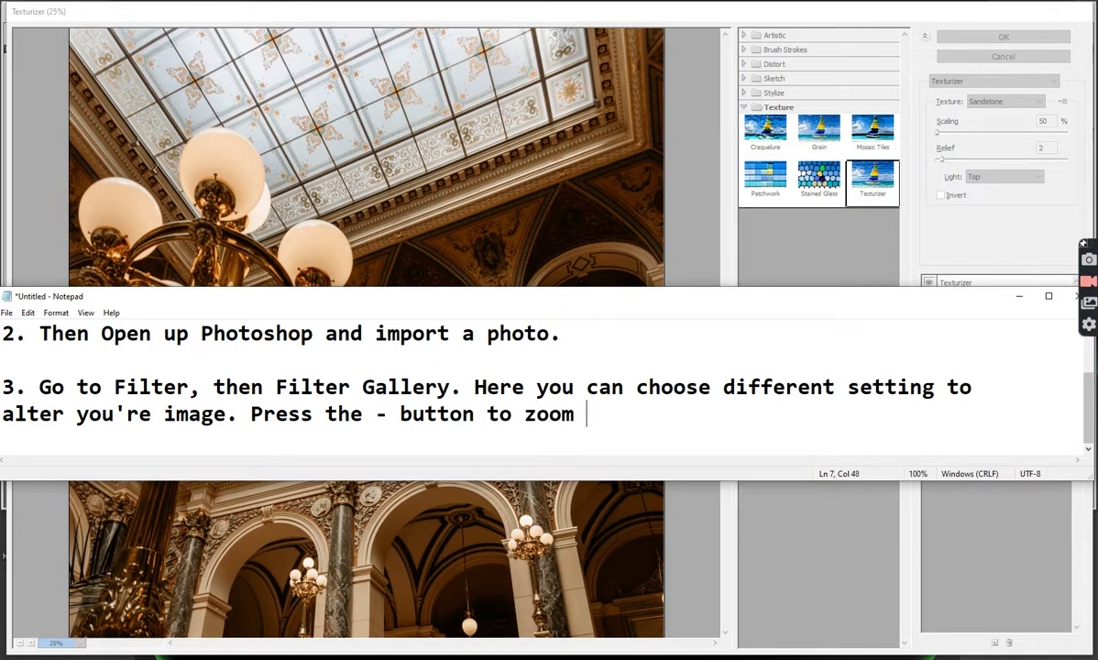
text(out of the )
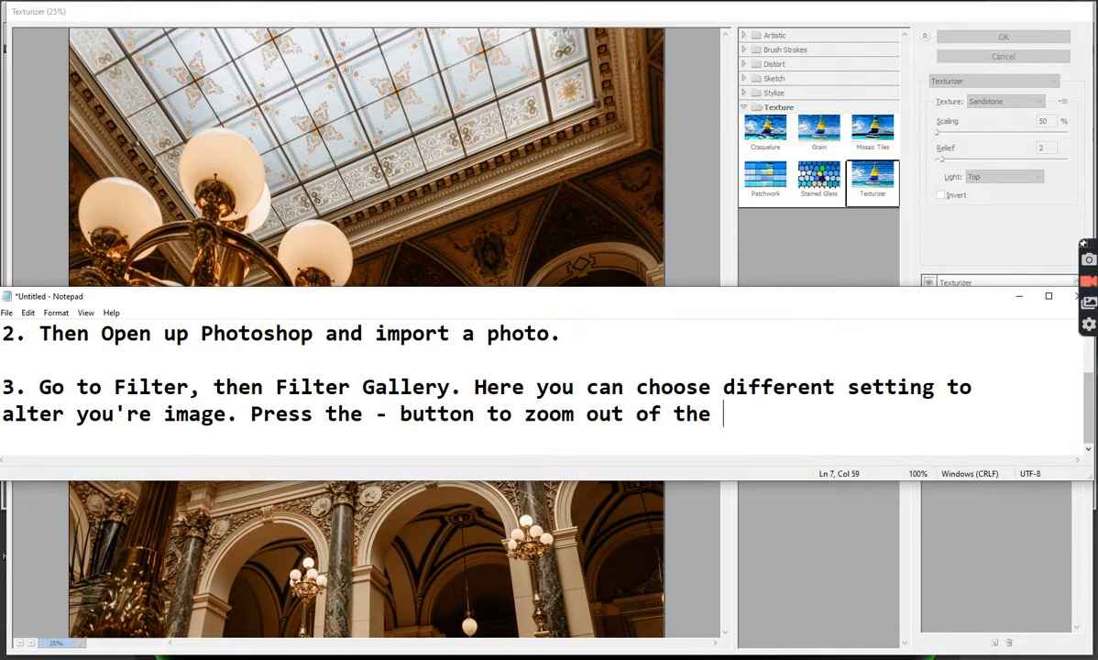
text(photo.)
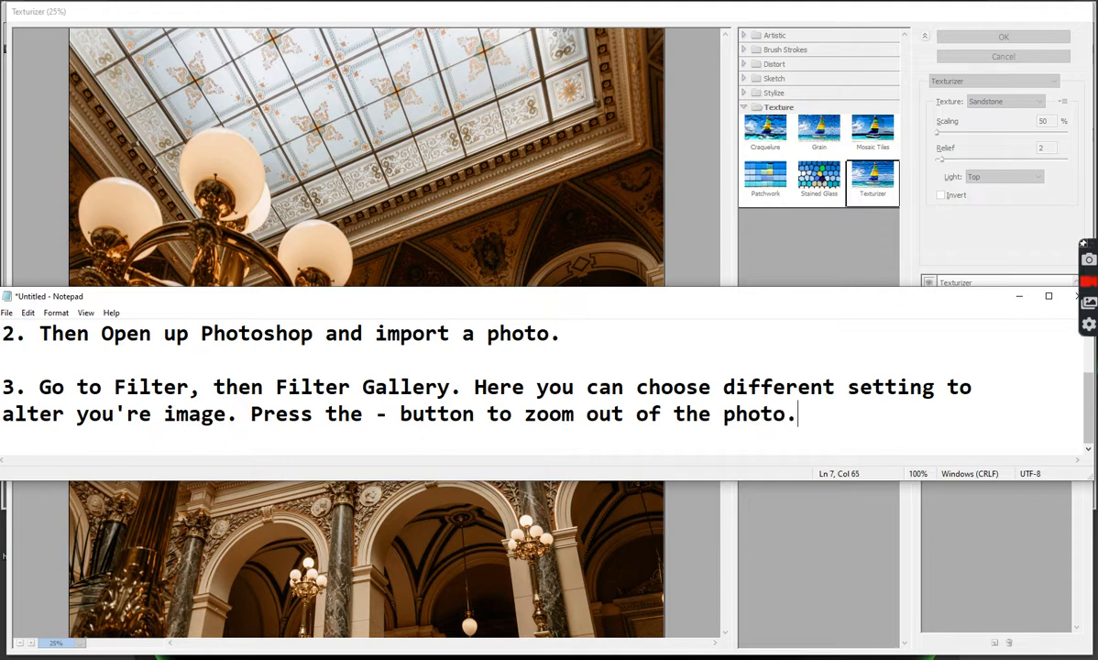
Step: In Notepad, extend instruction 3 with "You may want to zoom in alittle so you can see the change happen for some textures."
click(21, 644)
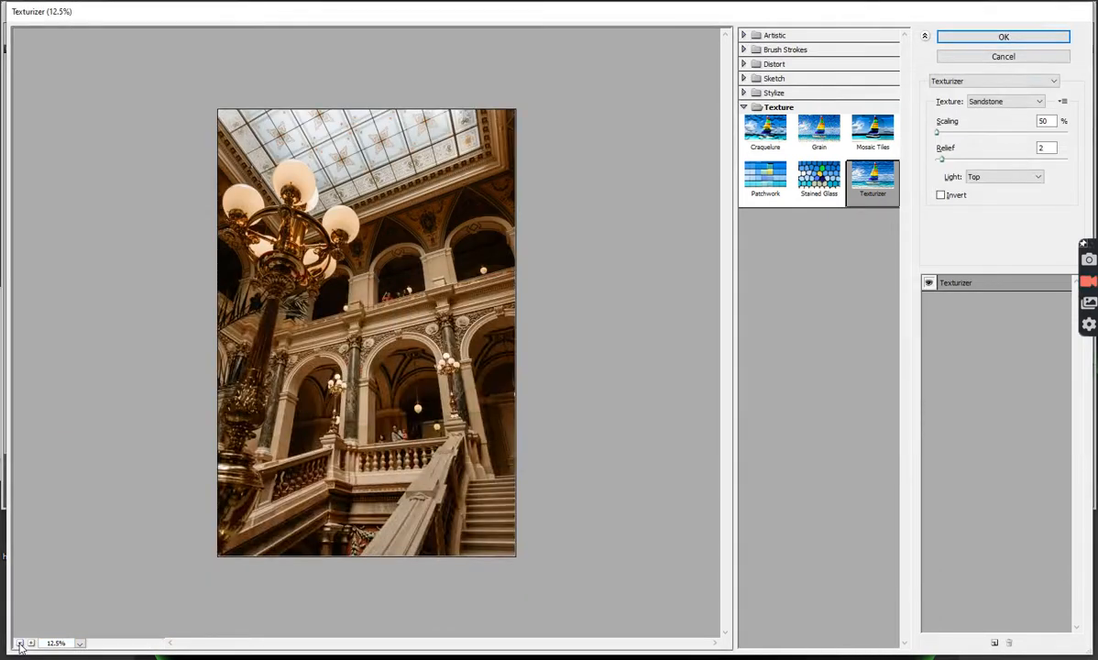
click(32, 644)
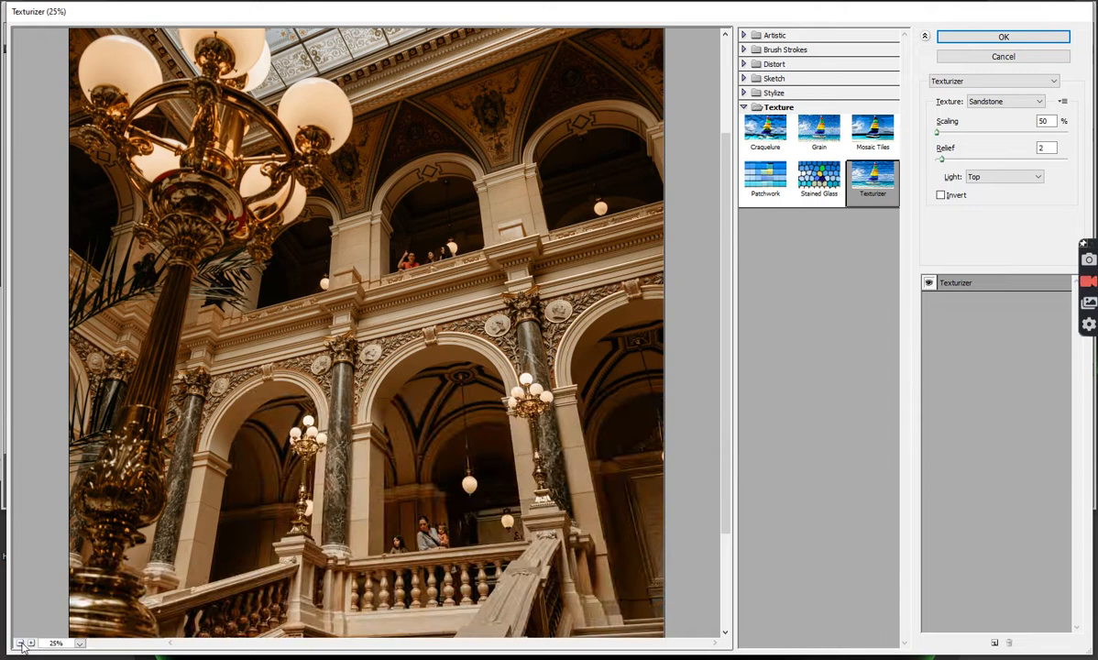
key(alt+Tab)
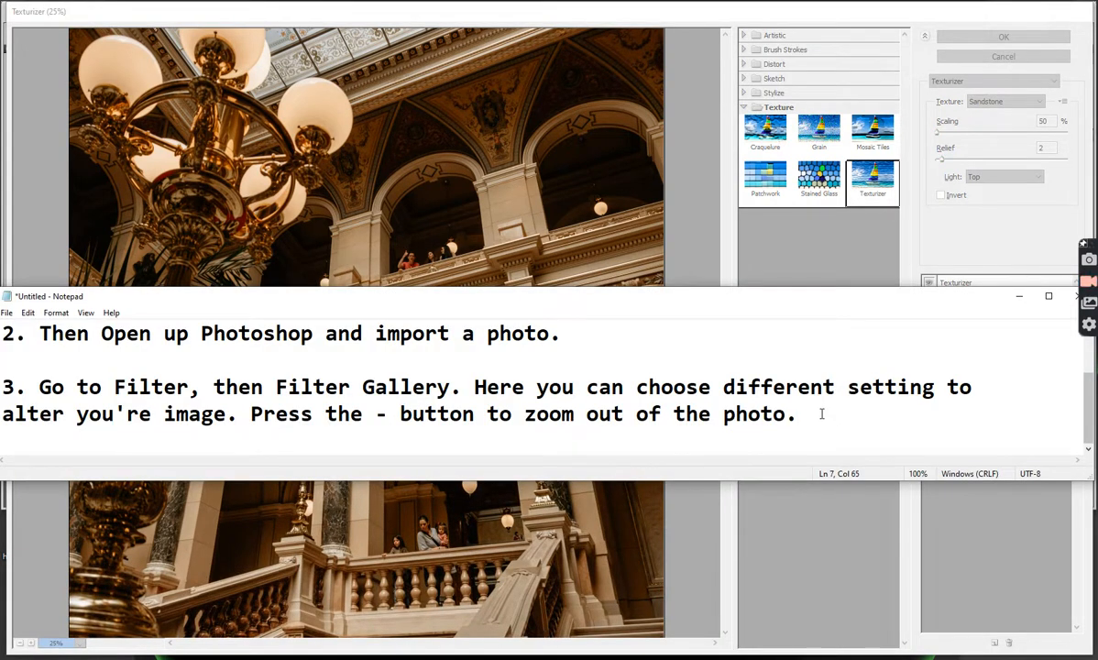
text(You man)
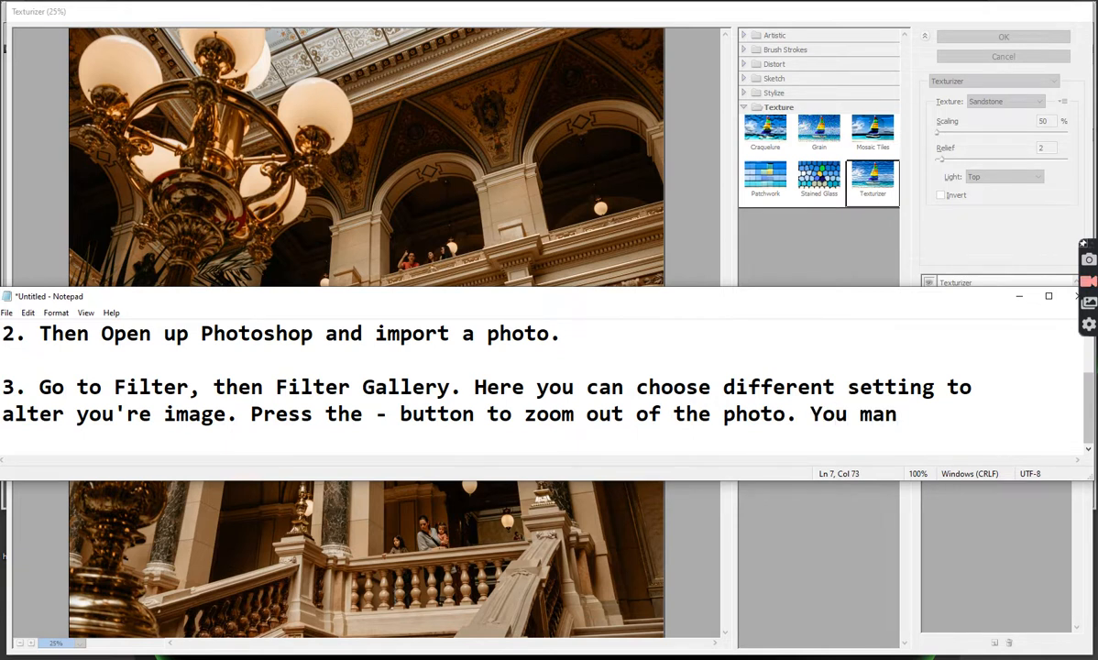
key(BackSpace)
text(y)
text( want to )
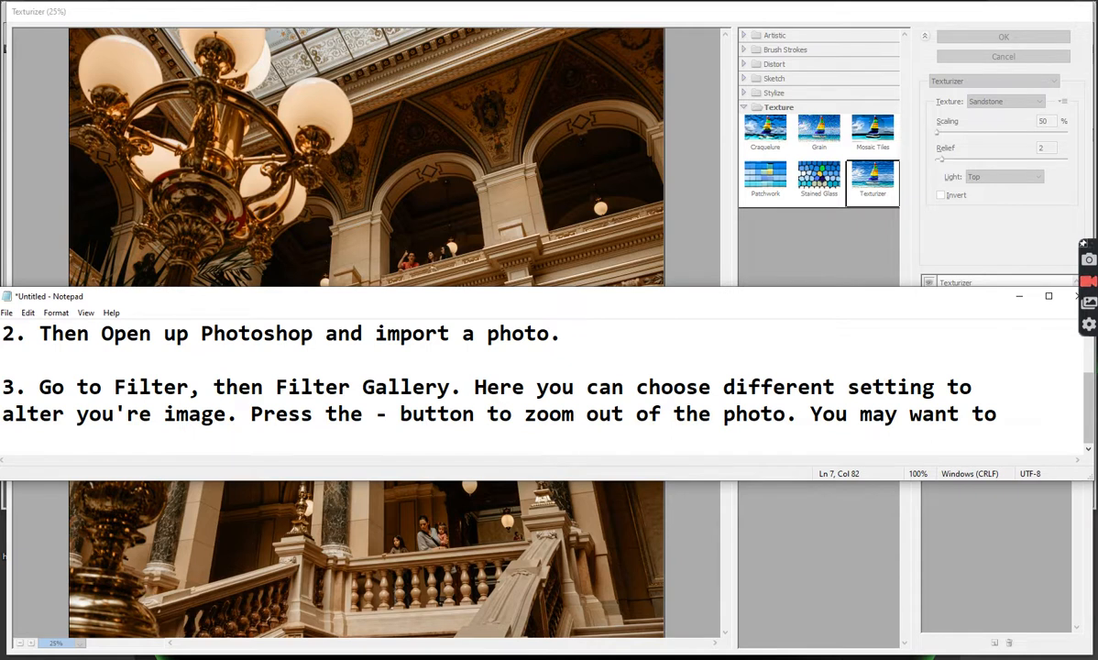
text(zoom )
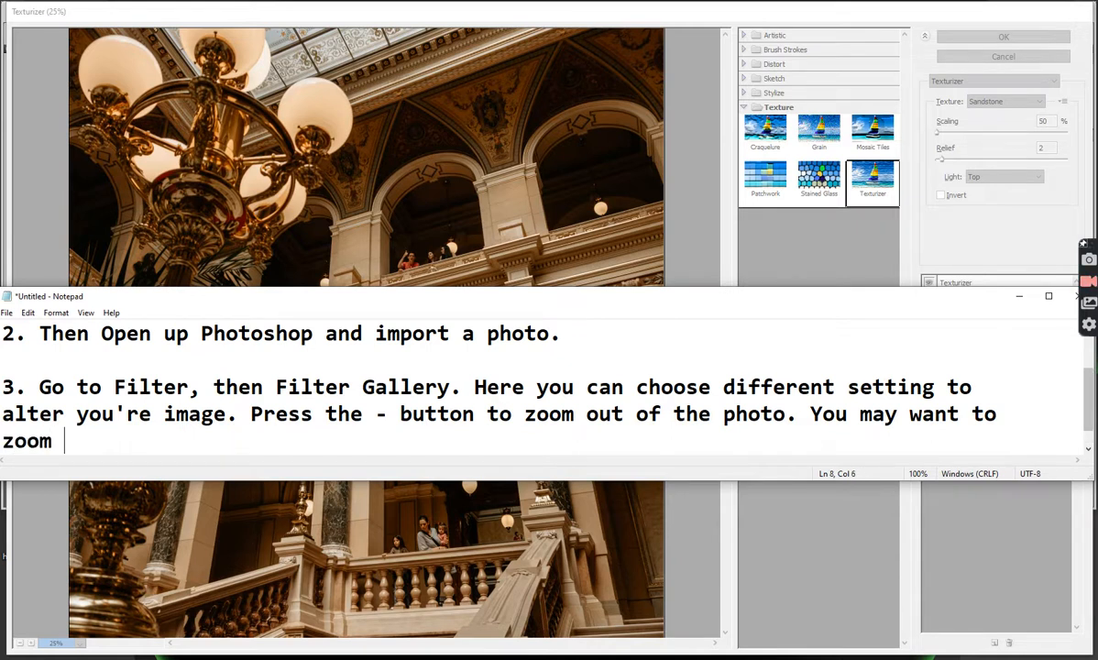
text(in al)
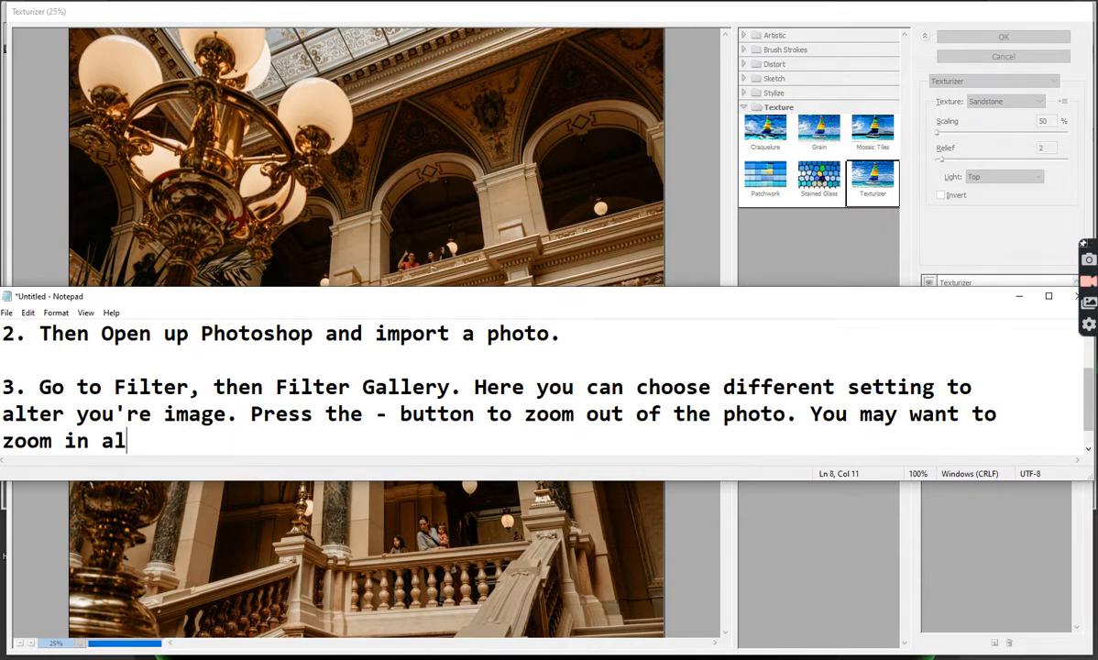
text(ittle so y)
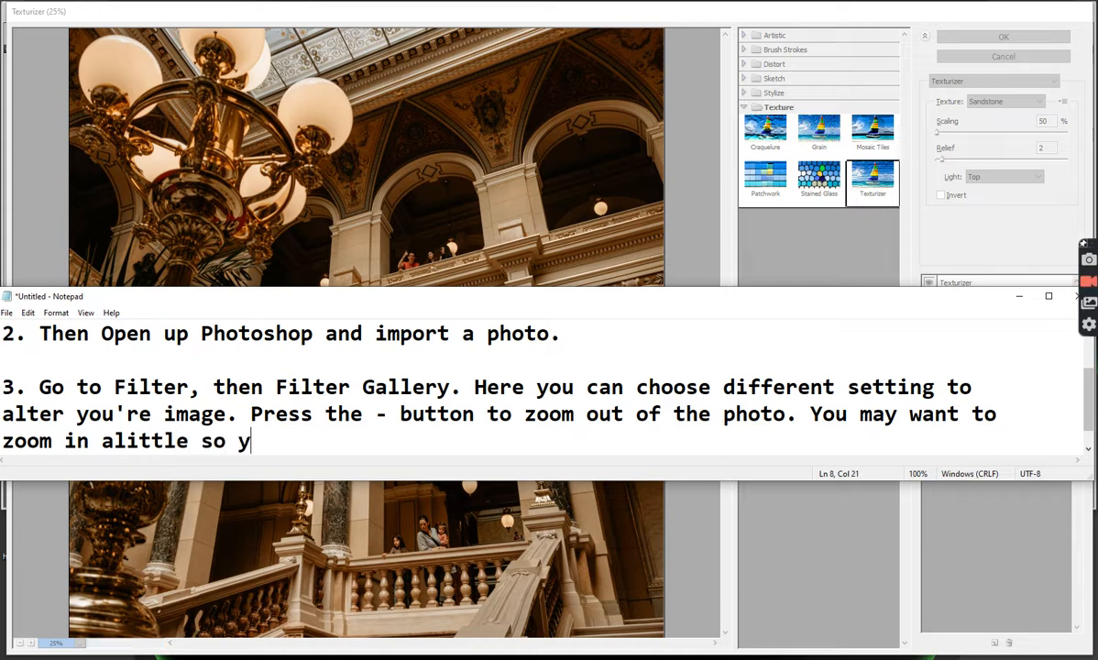
text(ou can see the change)
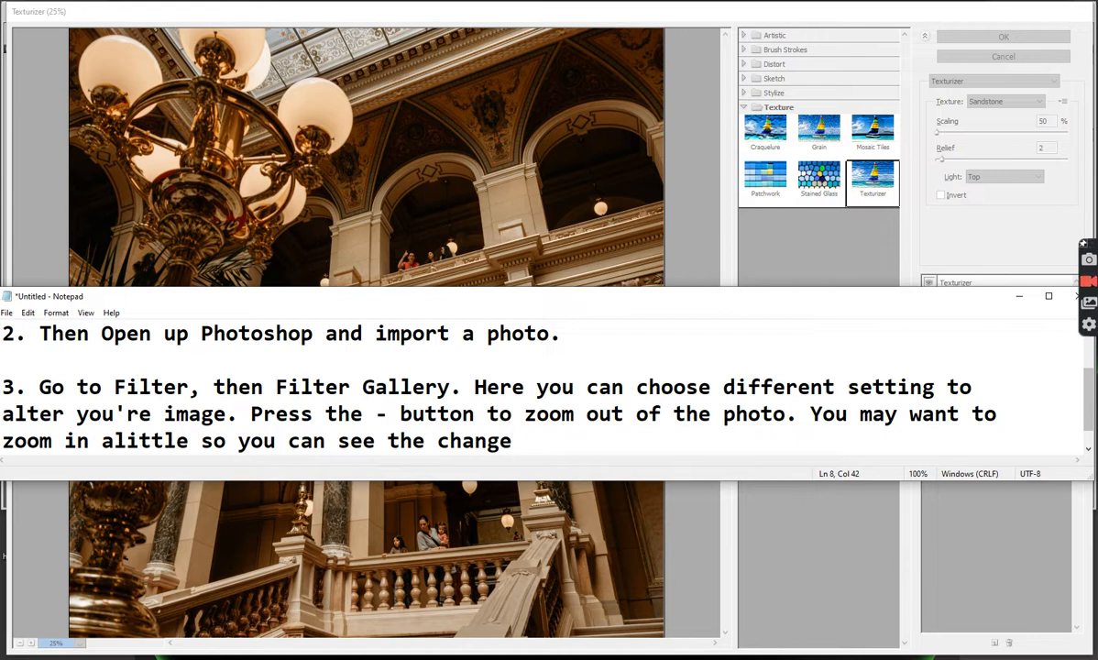
text( happen)
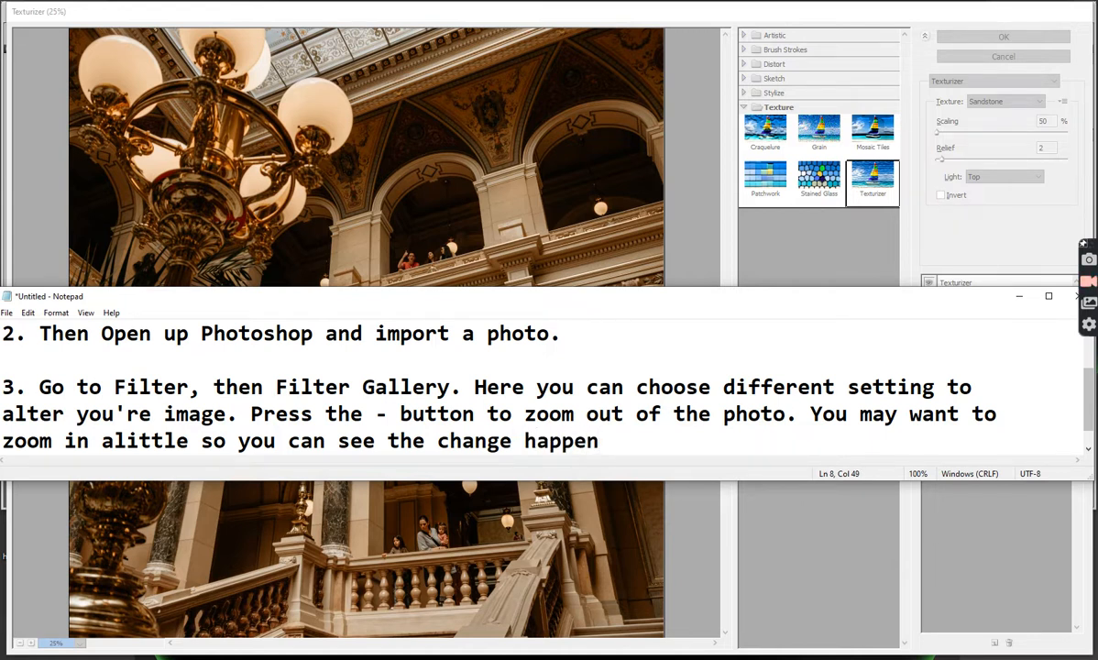
text( for some)
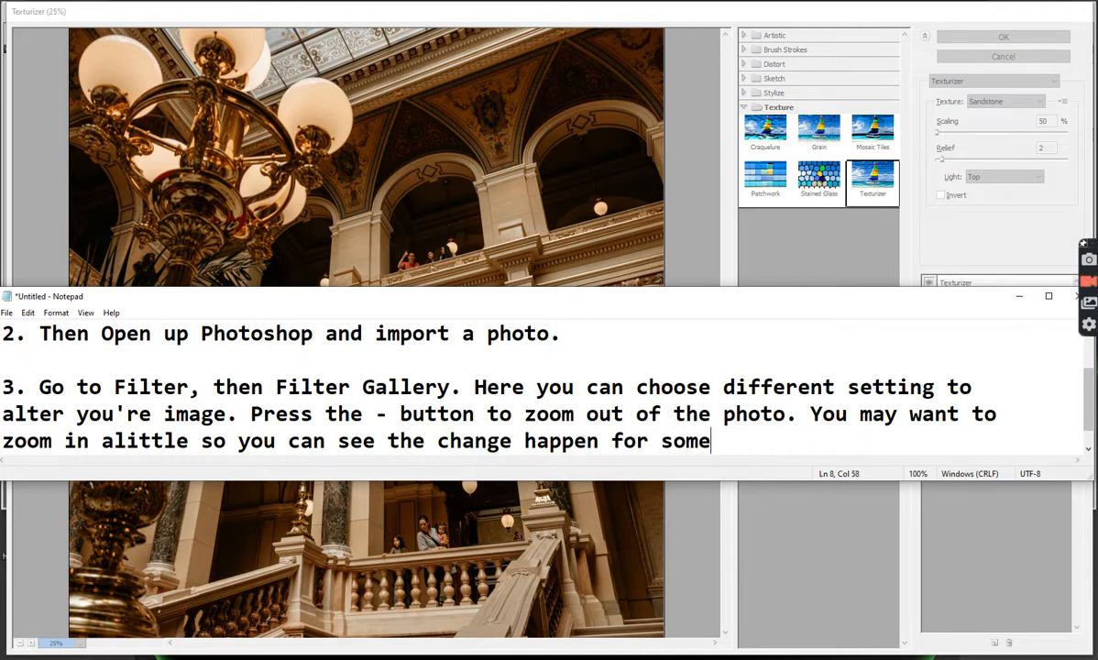
text( textrues)
key(BackSpace)
key(BackSpace)
key(BackSpace)
key(BackSpace)
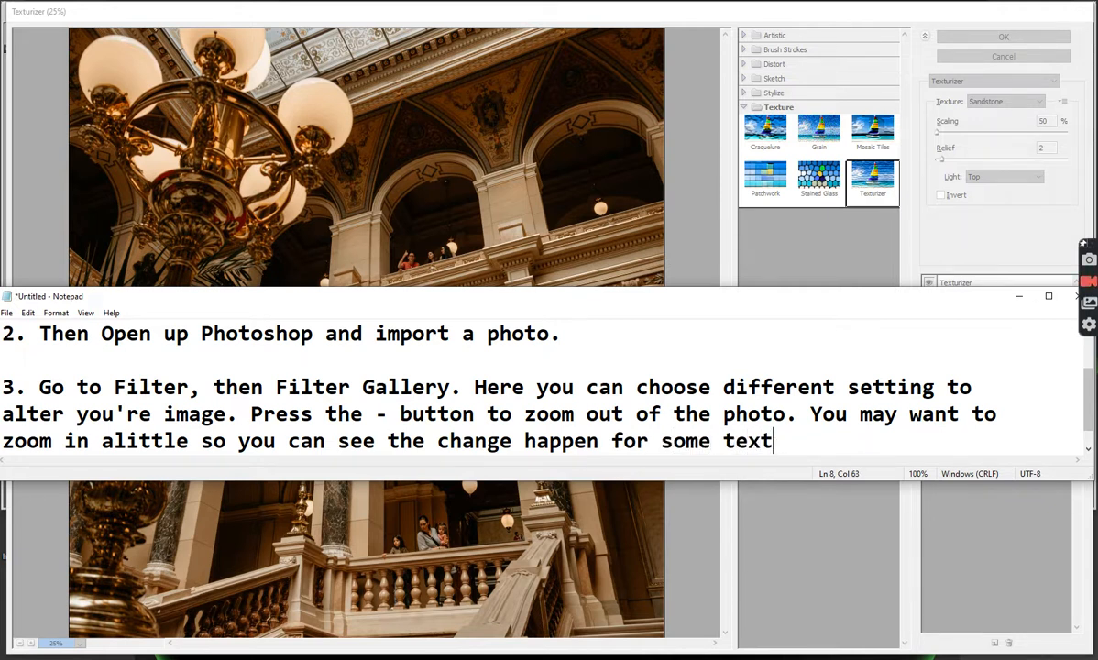
text(ures)
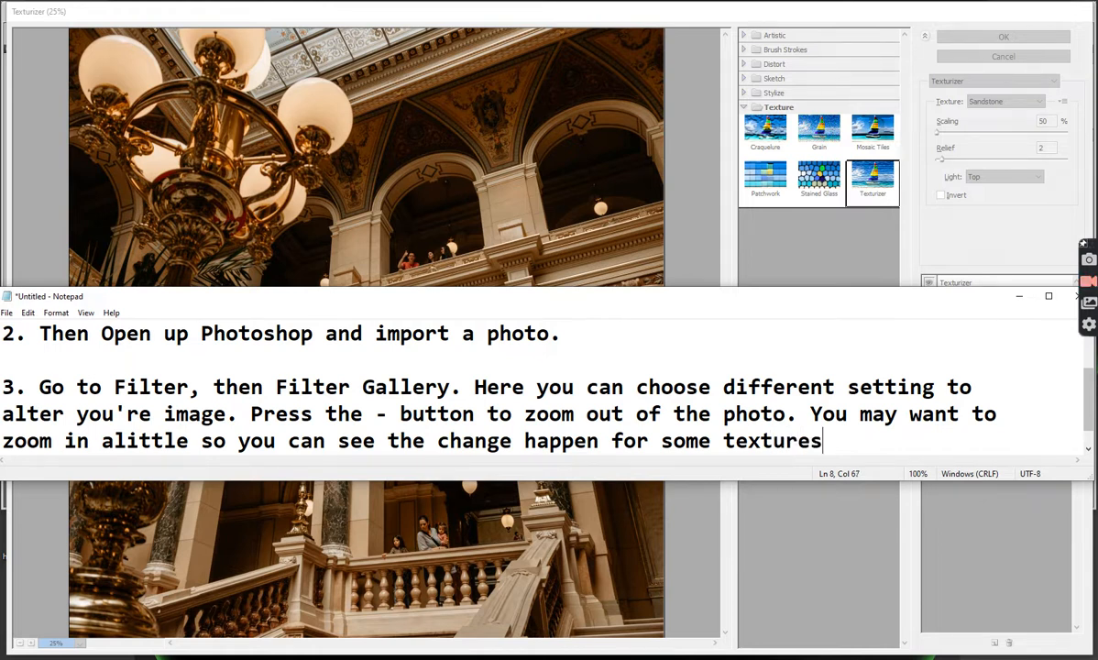
text(.)
Step: Return to Photoshop's Filter Gallery and choose the Stained Glass texture filter for the photo
drag(504, 296, 539, 487)
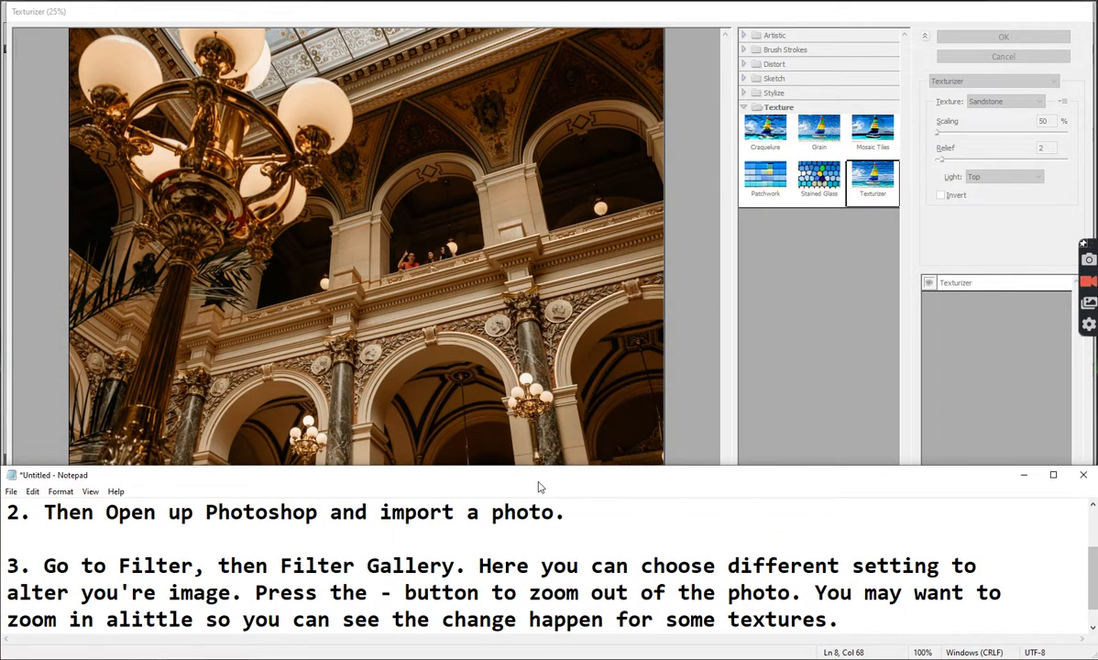
click(866, 183)
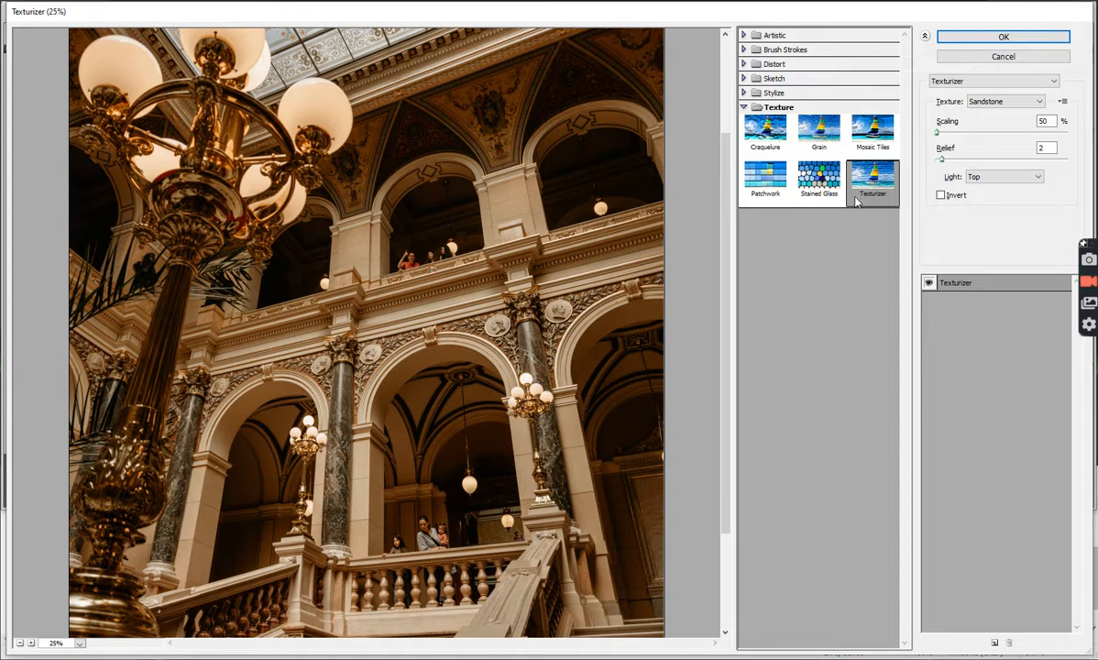
click(818, 179)
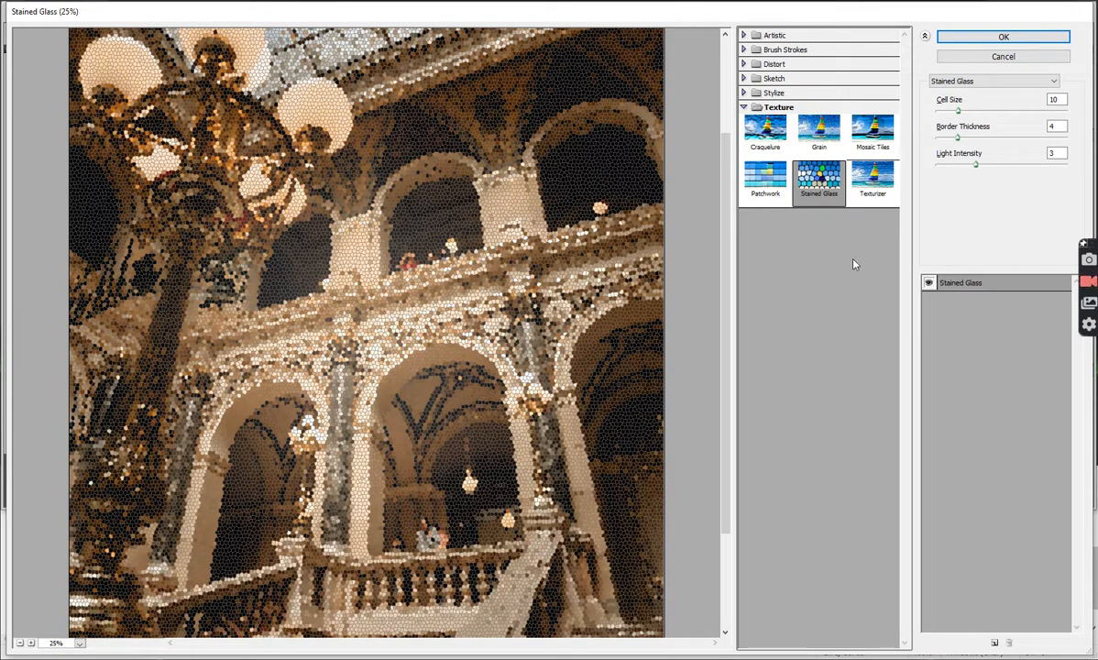
Step: Choose the Texturizer texture filter for the photo in the Filter Gallery
click(873, 178)
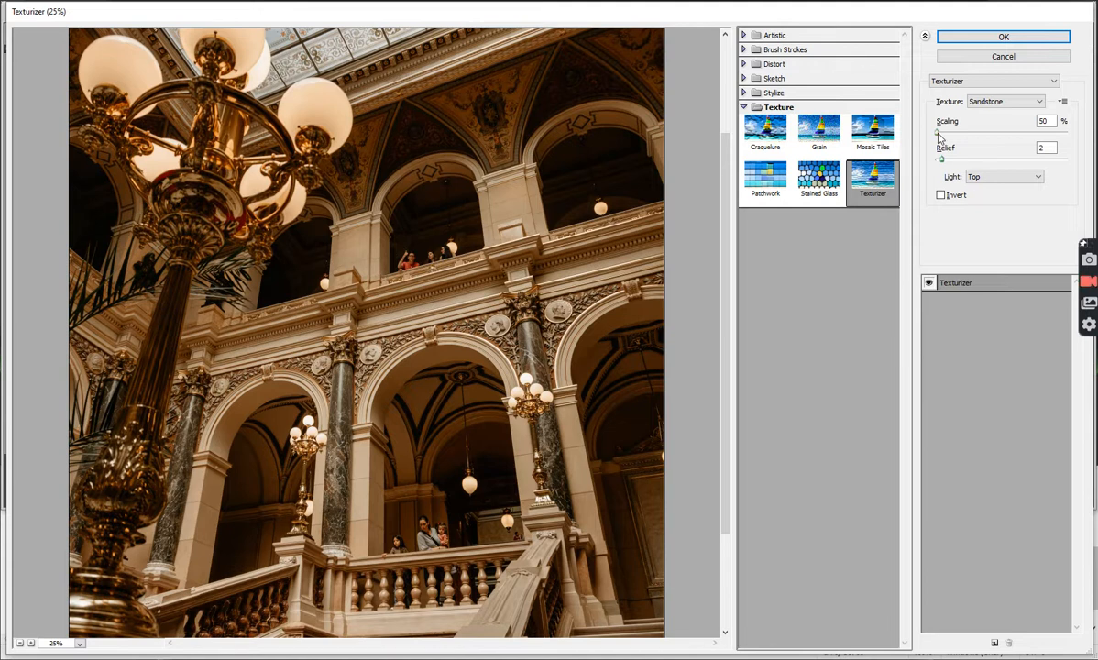
Step: Switch to Notepad and start a new instruction after a blank line: "4. On the display area to the right you can change the texture setting"
click(485, 659)
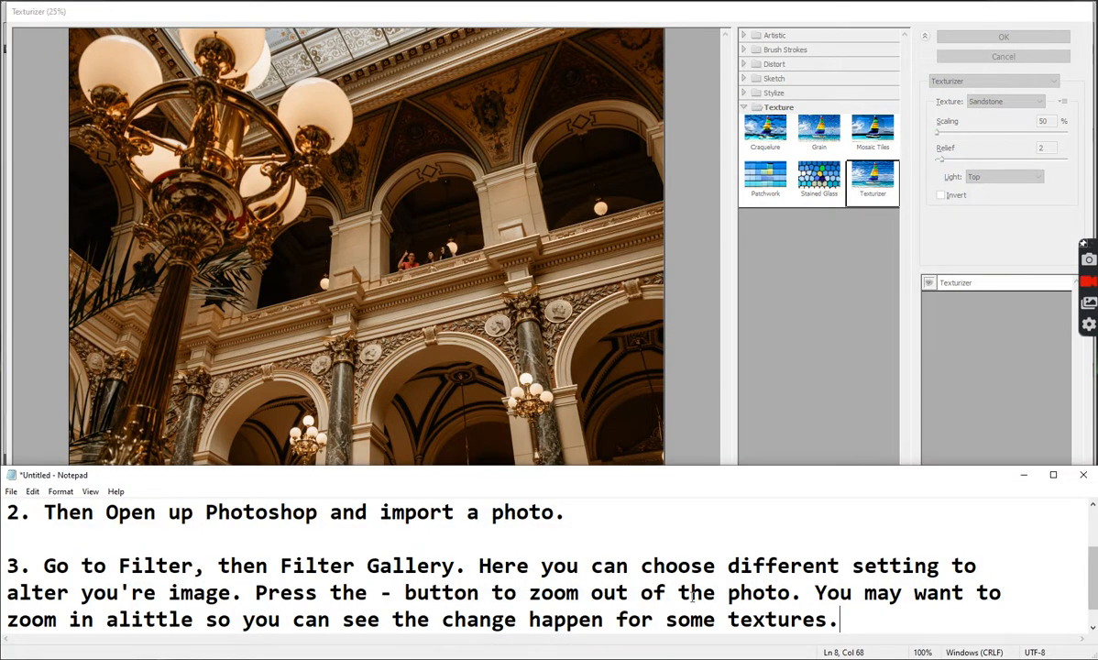
key(Return)
key(Return)
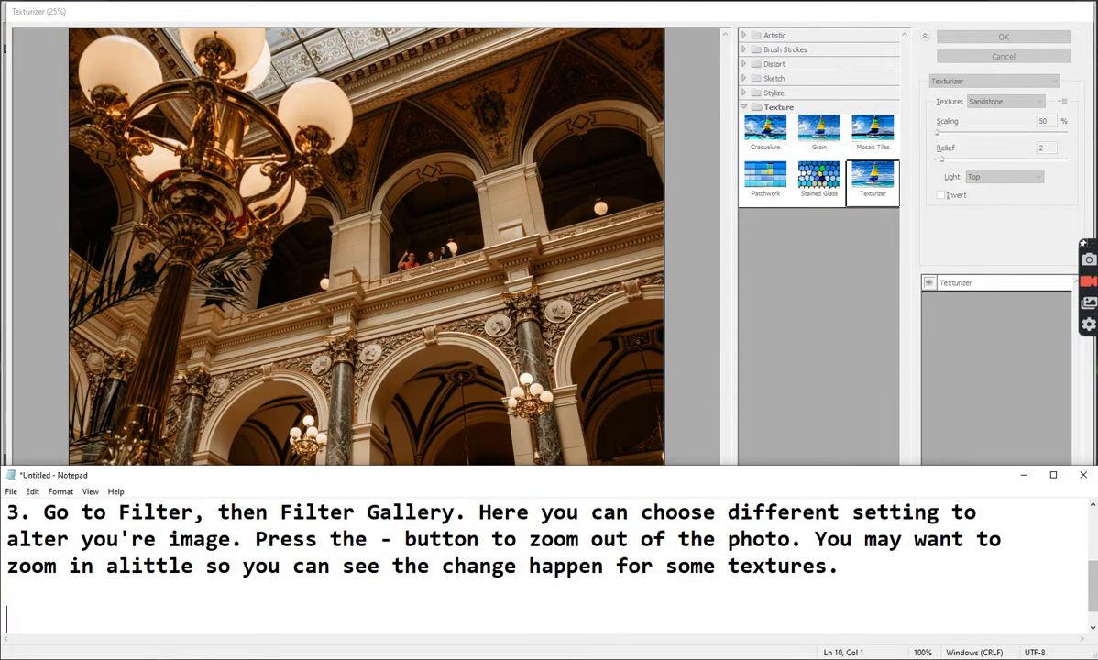
text(4.)
text(on)
key(BackSpace)
key(BackSpace)
text(On the display)
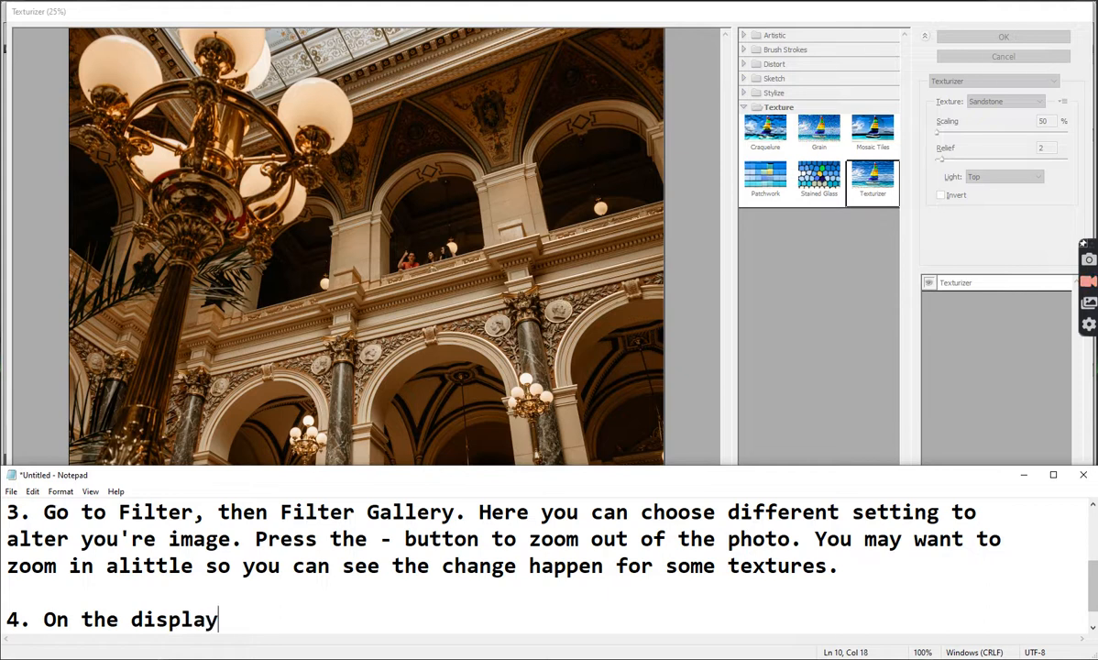
text( area )
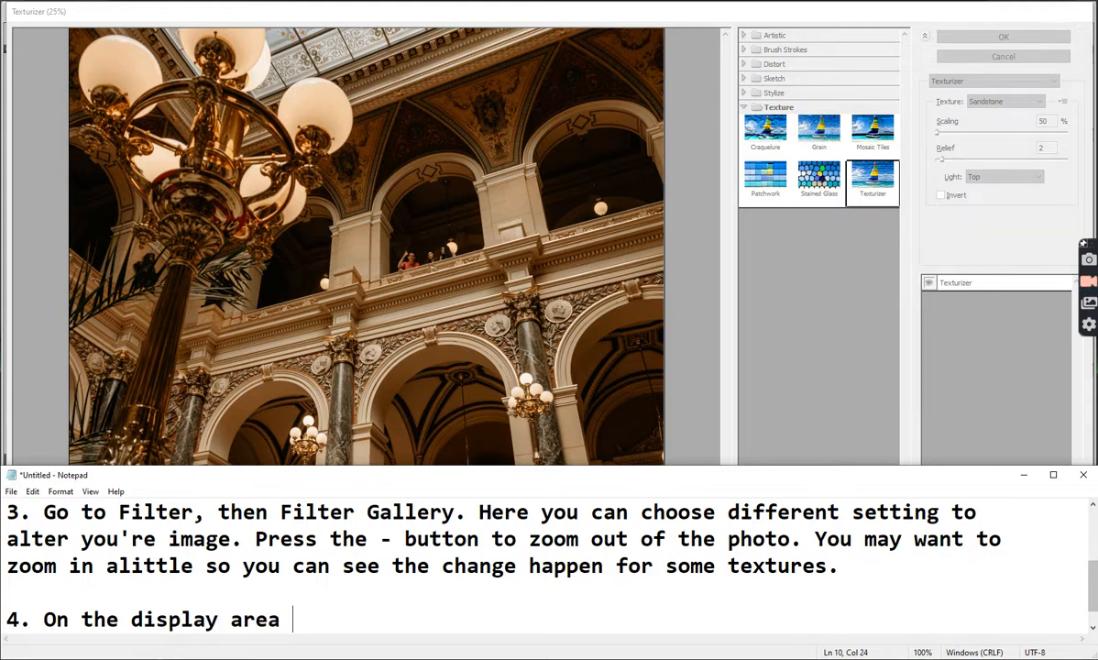
text(to the right)
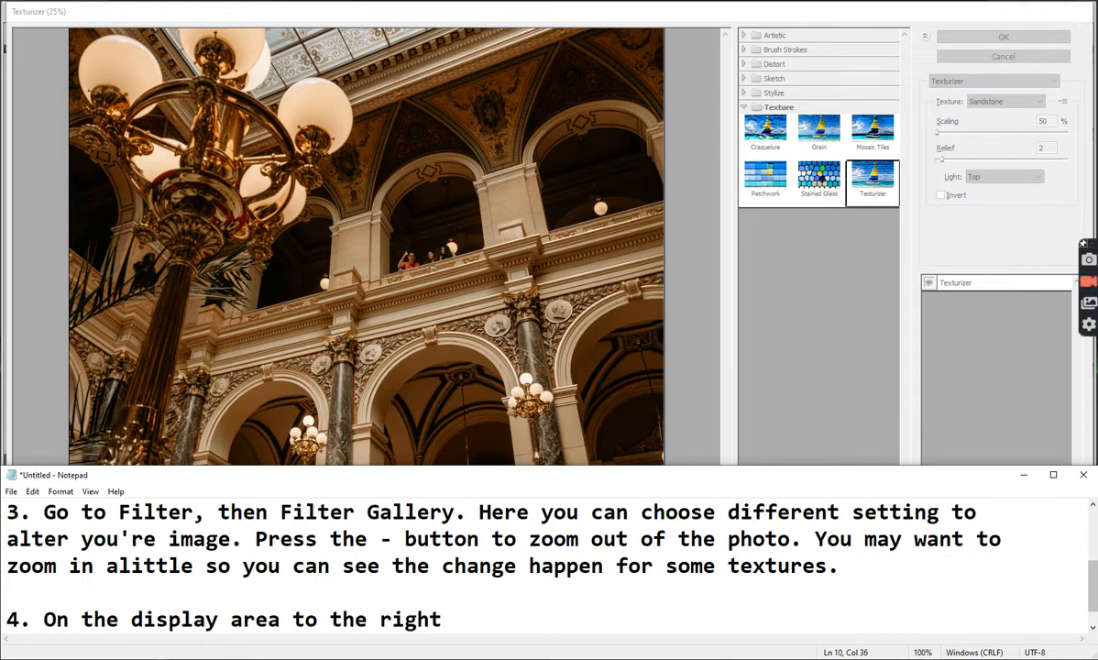
text( you can)
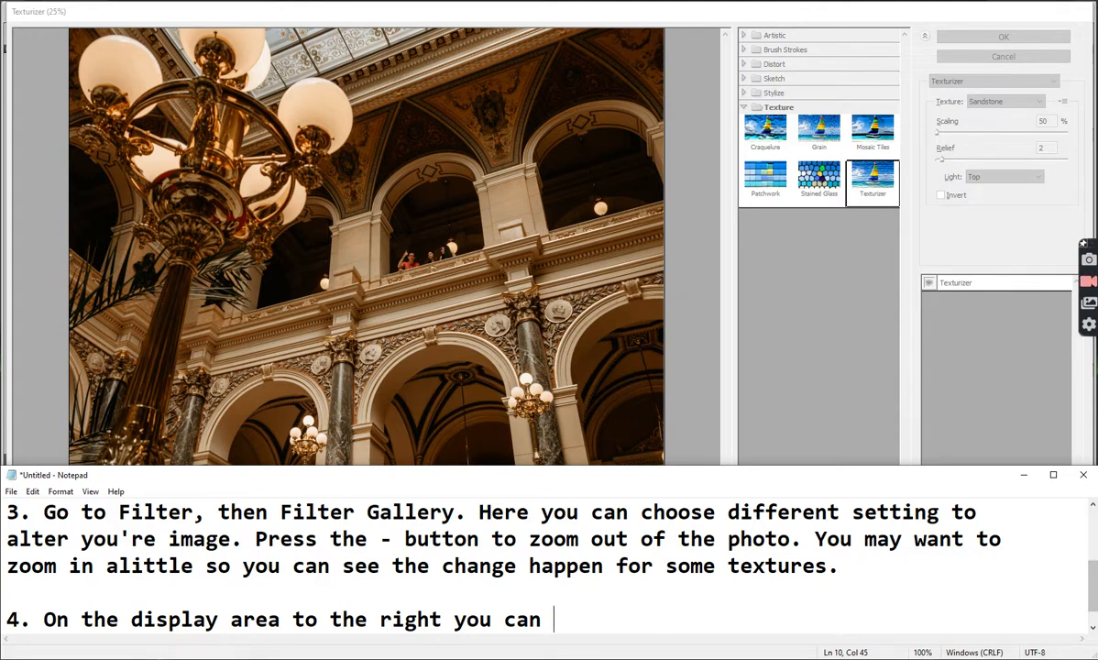
text(change the texture)
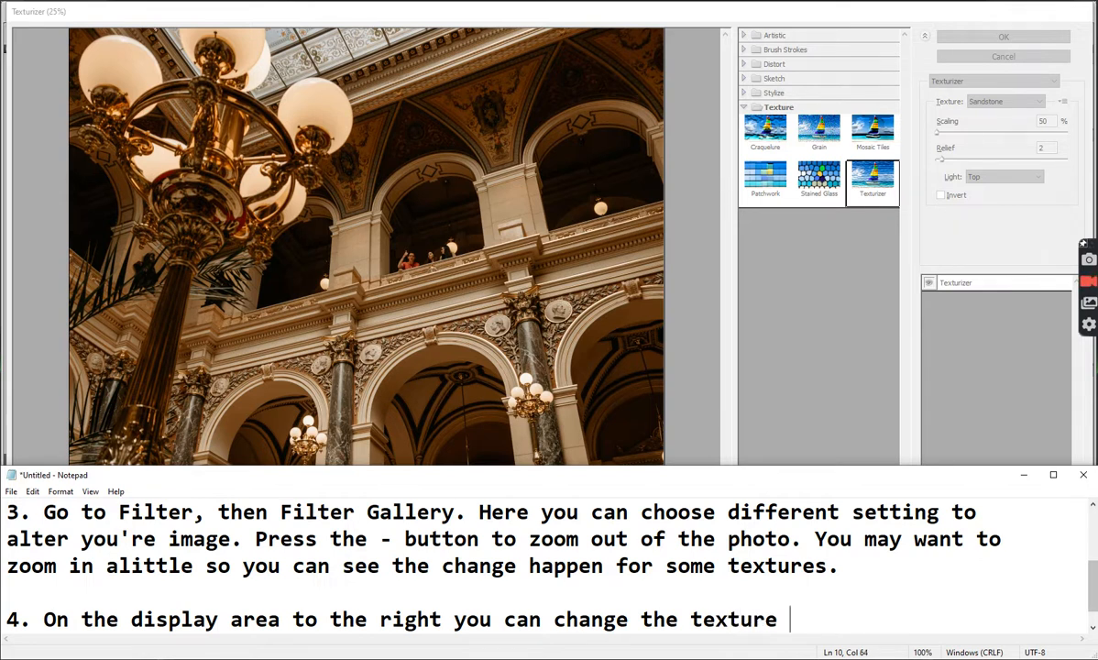
text( setting)
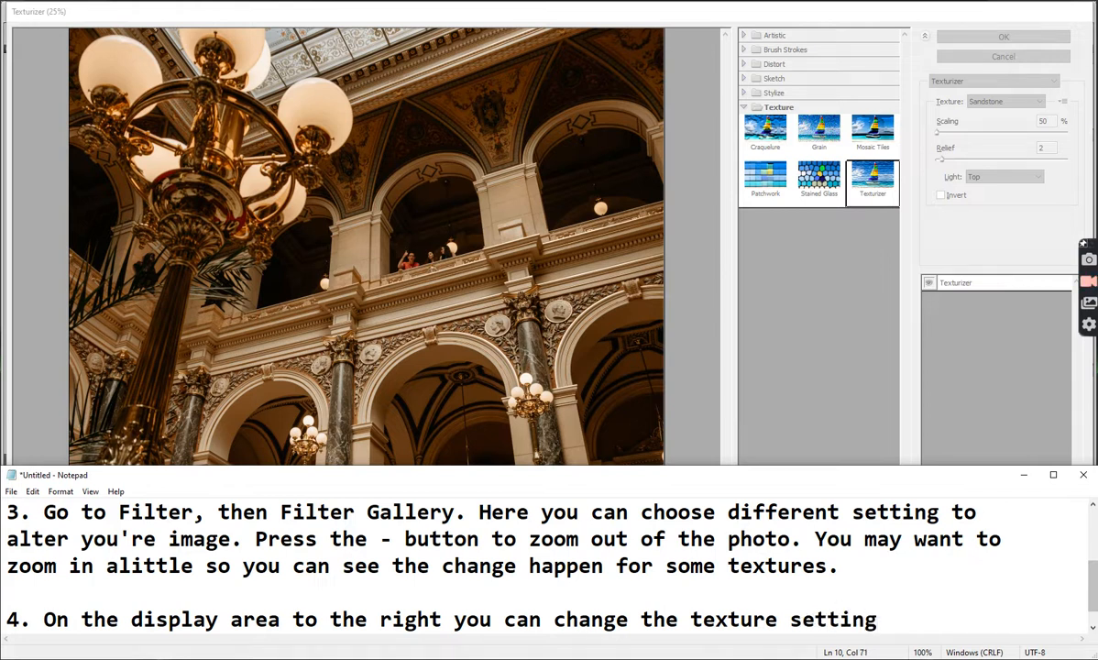
Step: Continue instruction 4 with "and use scaling and relief to change the photo too.", starting a new line before "scaling"
text( and use)
key(Return)
text(scali)
key(BackSpace)
key(BackSpace)
key(BackSpace)
key(BackSpace)
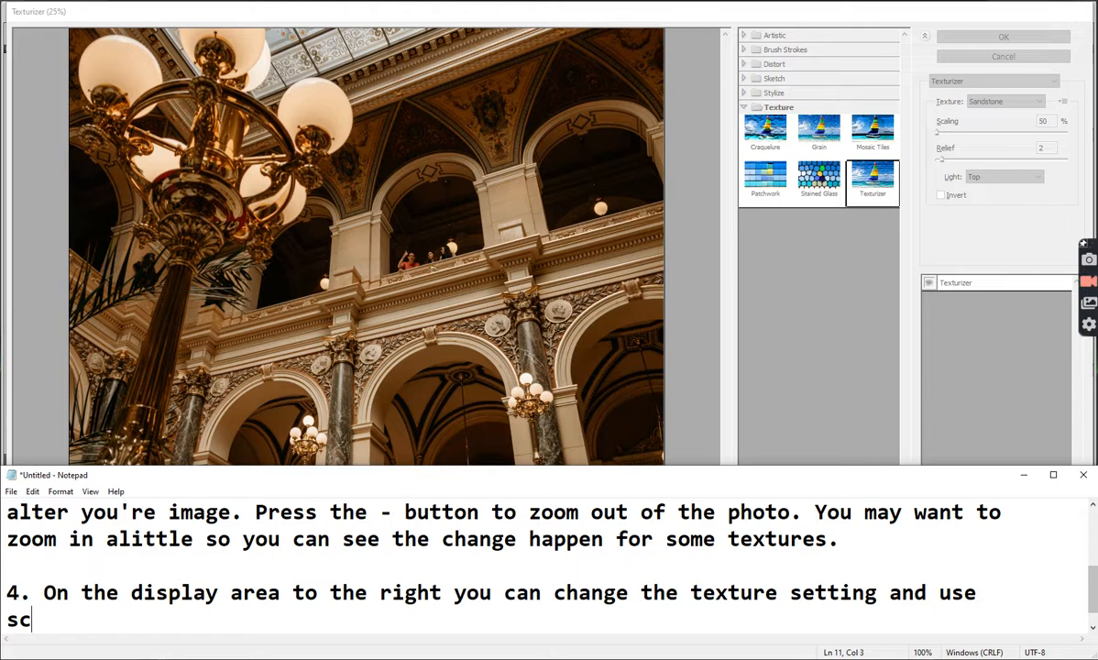
text(caling)
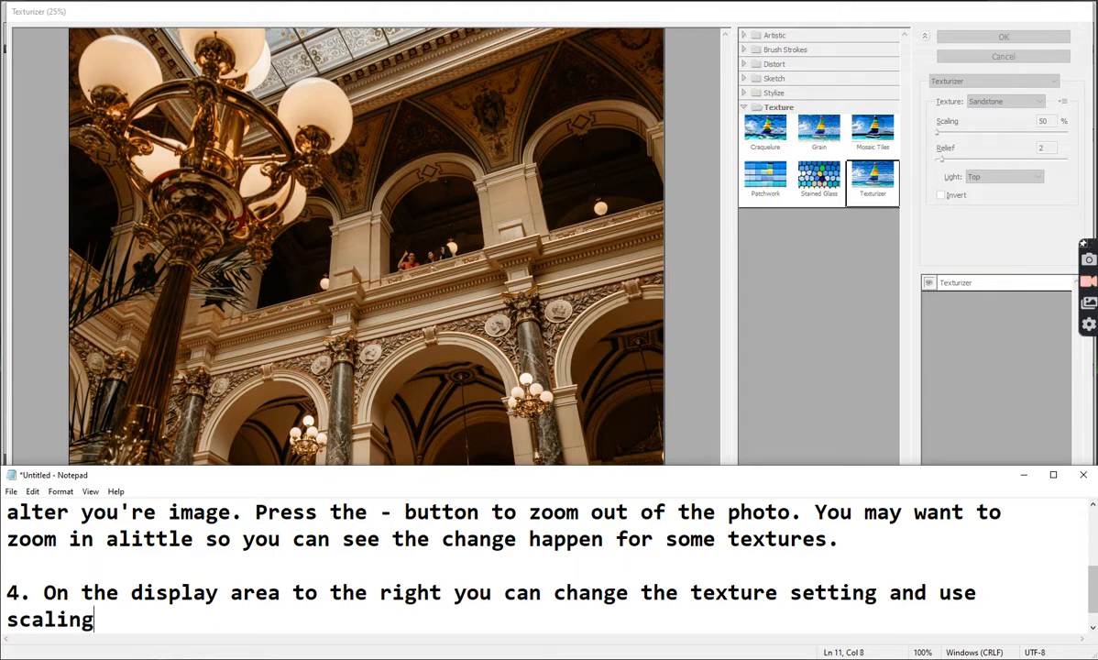
text( and relieft)
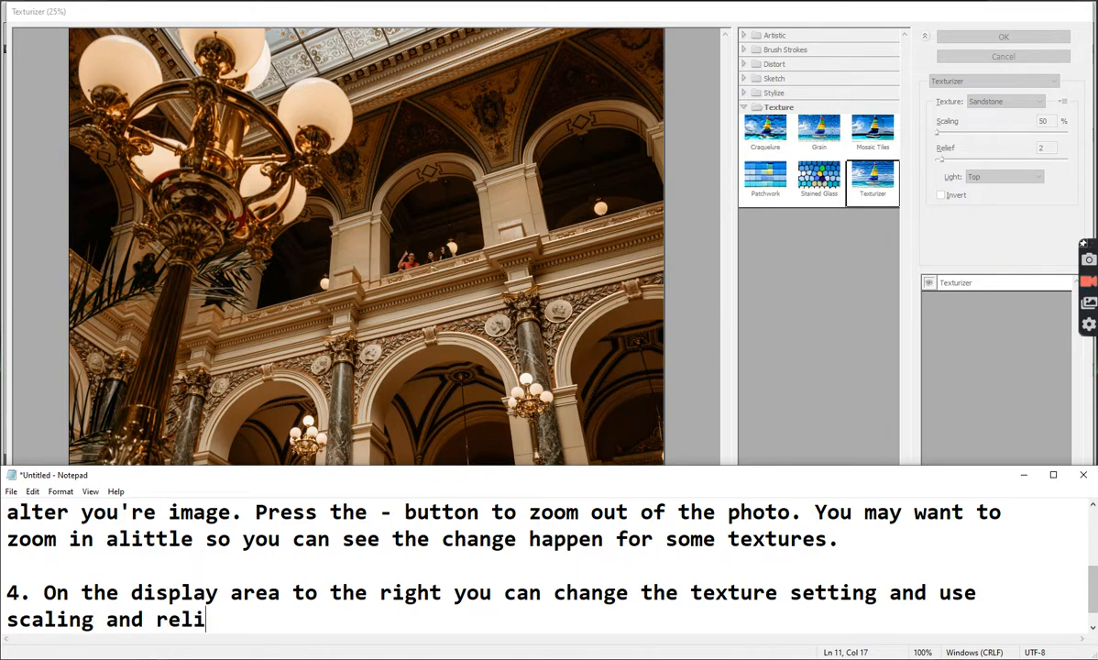
key(BackSpace)
key(BackSpace)
key(BackSpace)
key(BackSpace)
key(BackSpace)
key(BackSpace)
text(elief to change th)
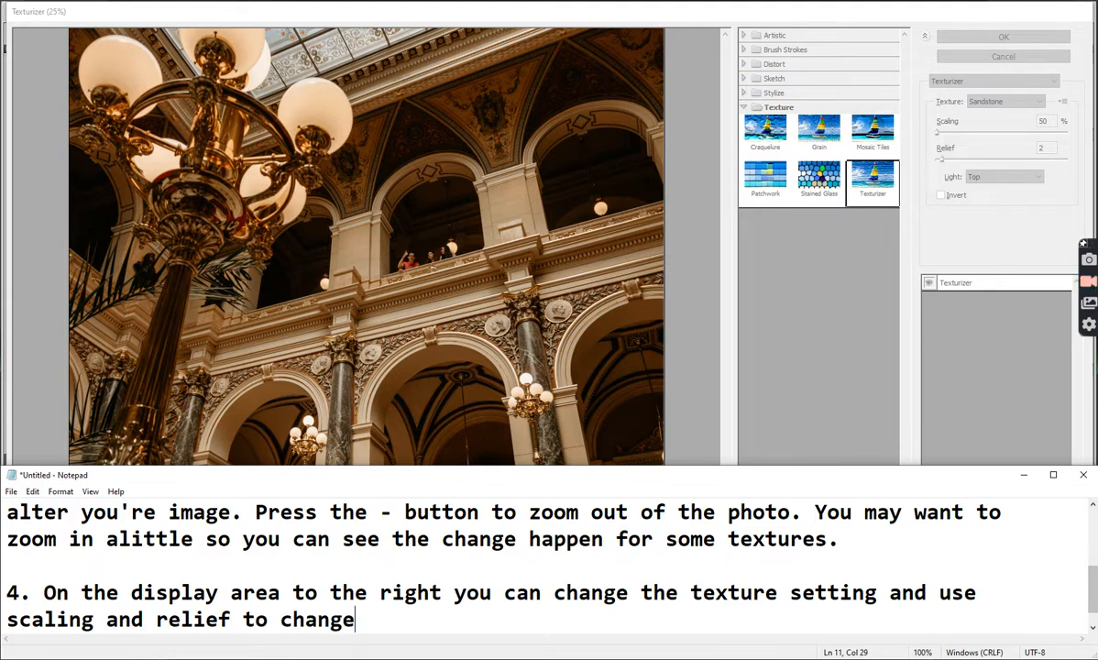
text(e phone)
key(BackSpace)
key(BackSpace)
text(to t)
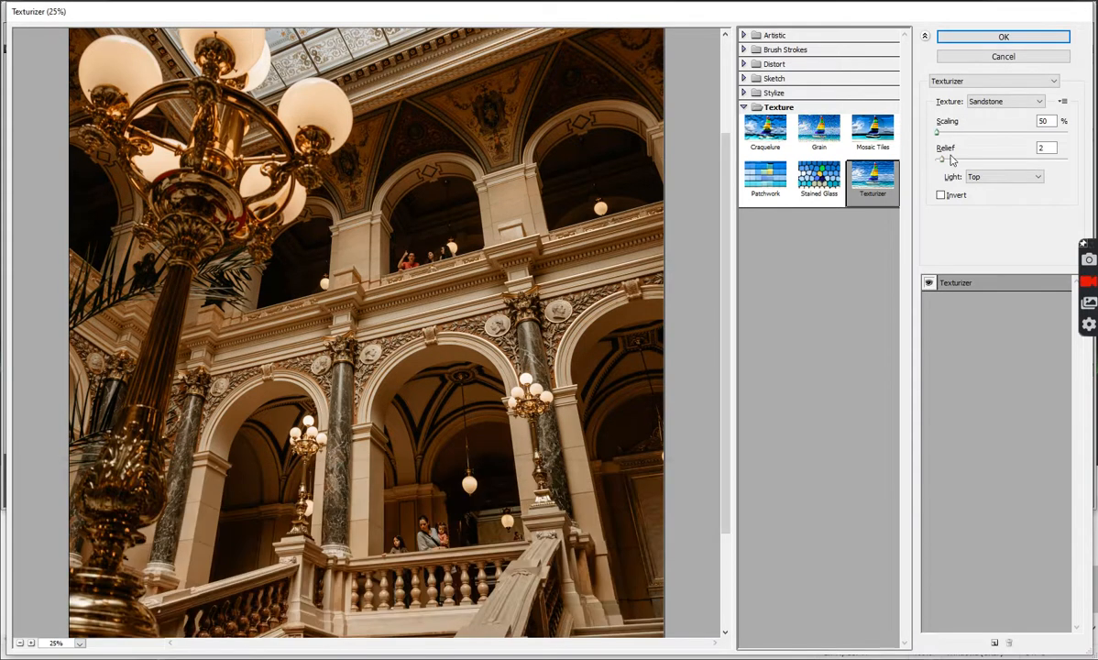
Step: Return to Photoshop's Filter Gallery and set the Texturizer relief to 13 and the scaling to 85%
click(945, 160)
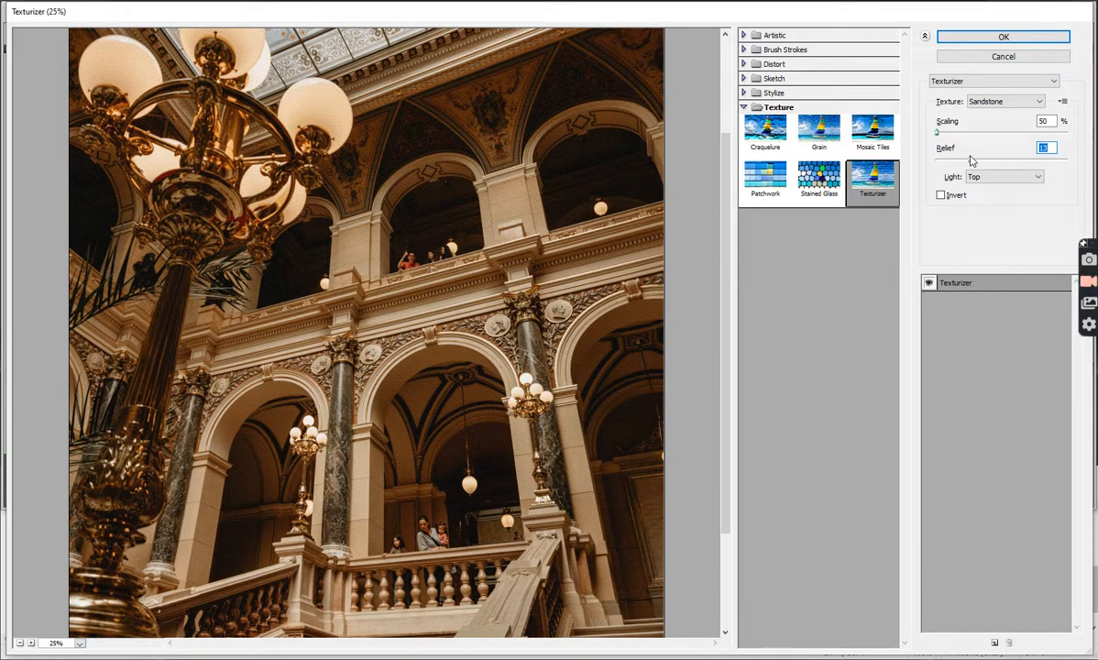
click(33, 643)
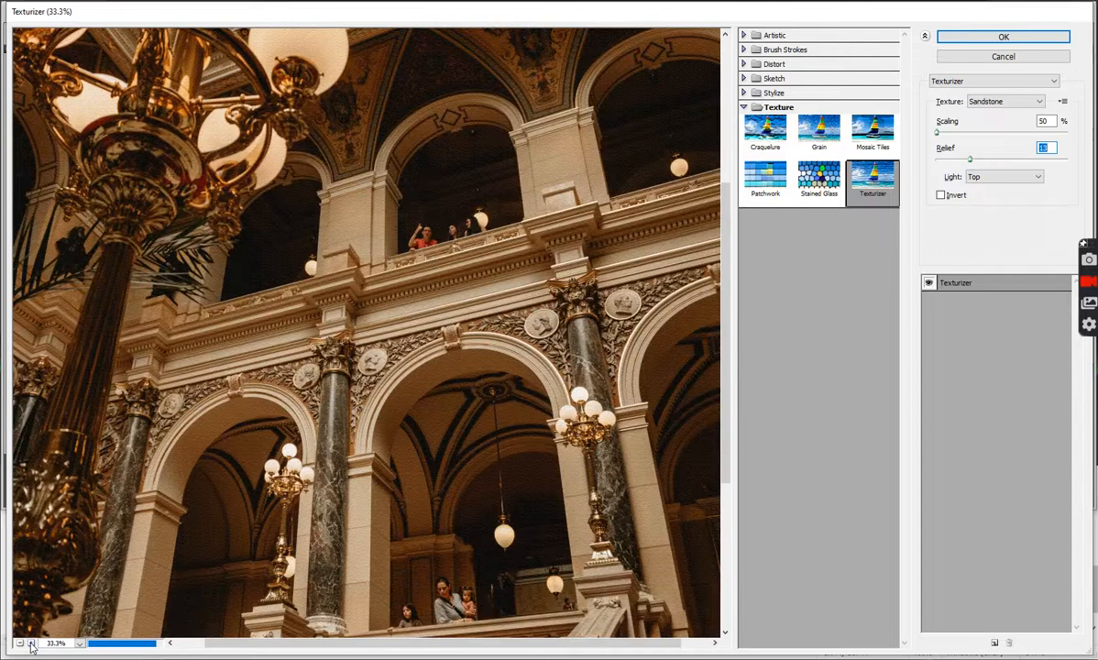
click(32, 644)
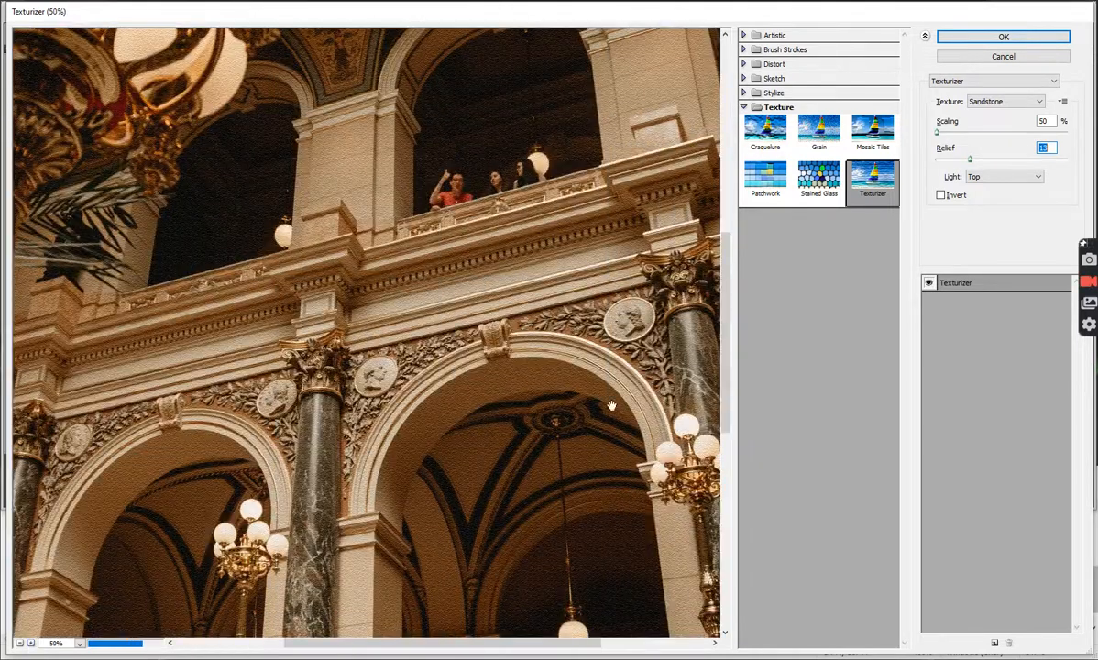
drag(964, 164, 970, 134)
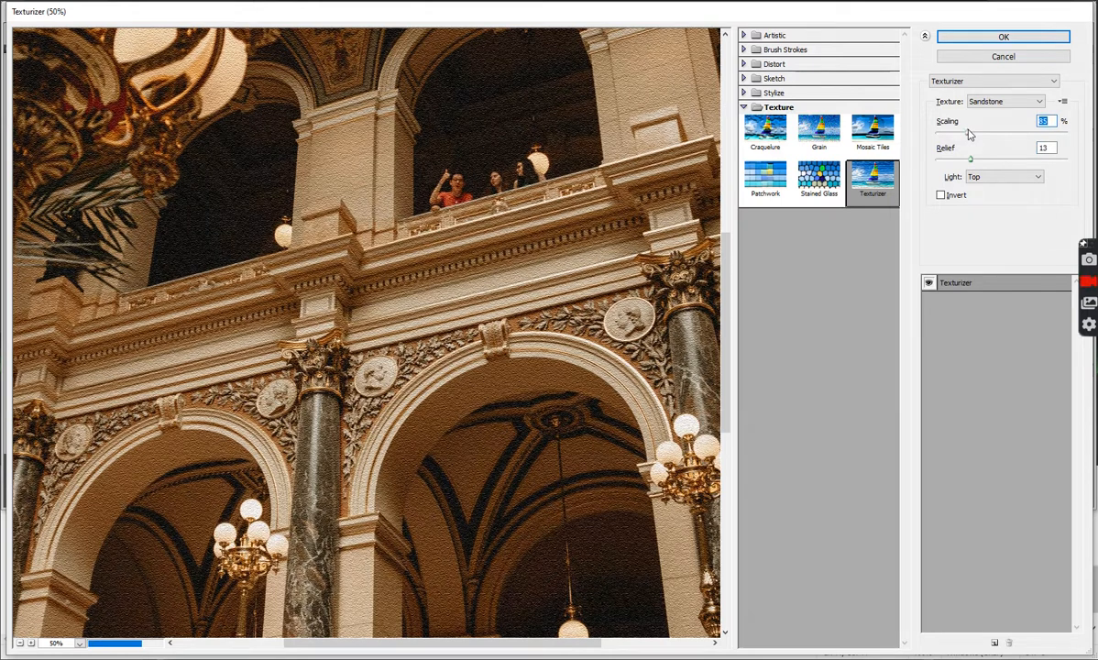
Step: Try the Canvas and Burlap textures on the photo in the Texturizer settings
key(shift+Tab)
key(alt+Down)
key(Up)
key(Return)
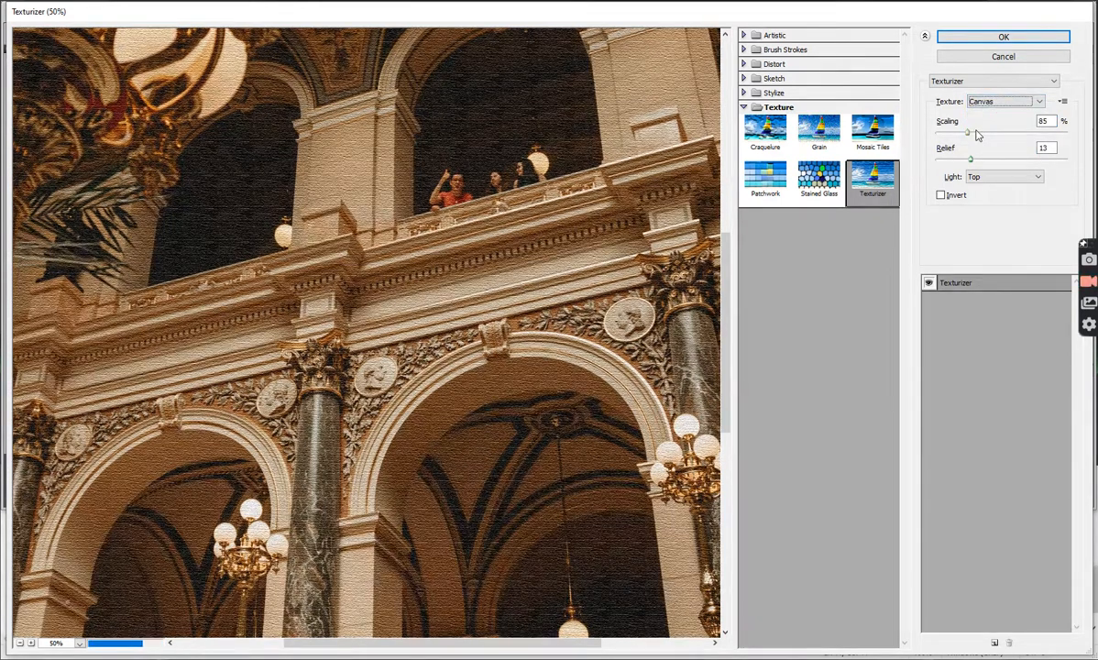
key(alt+Down)
key(Up)
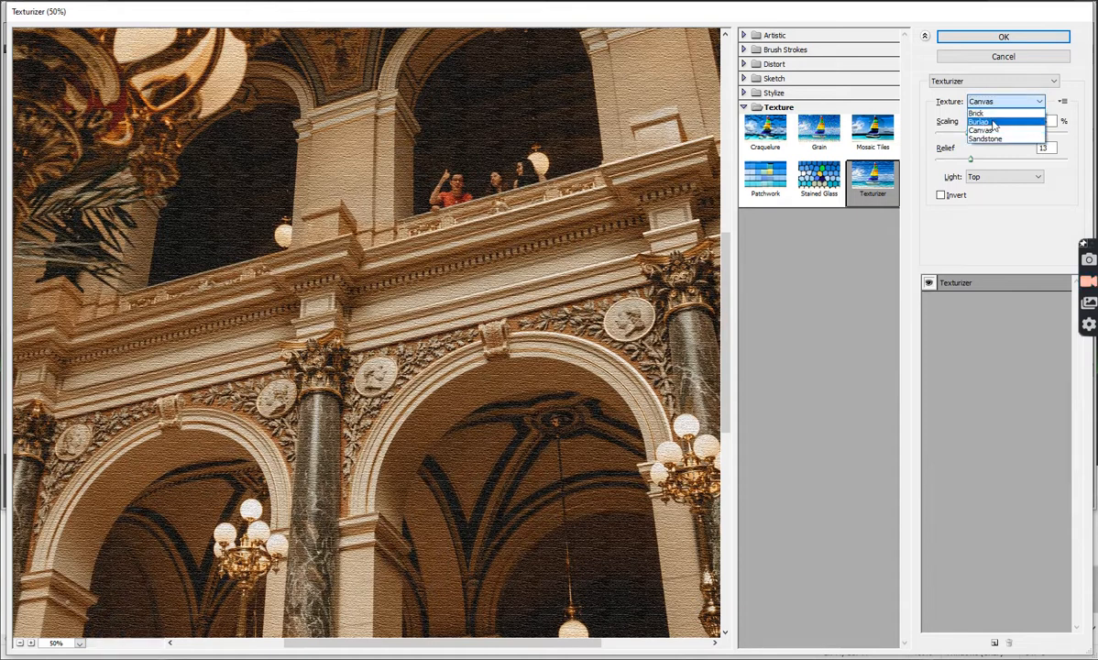
key(Return)
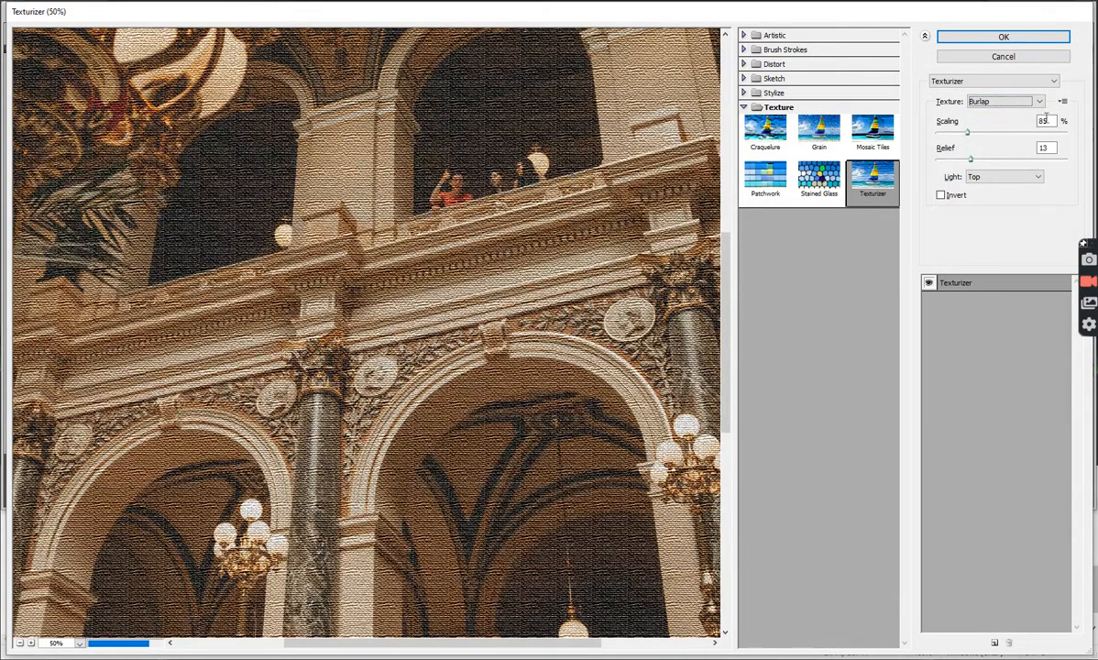
Step: Set the Texturizer texture to Brick with a relief of 13
click(1042, 104)
click(995, 112)
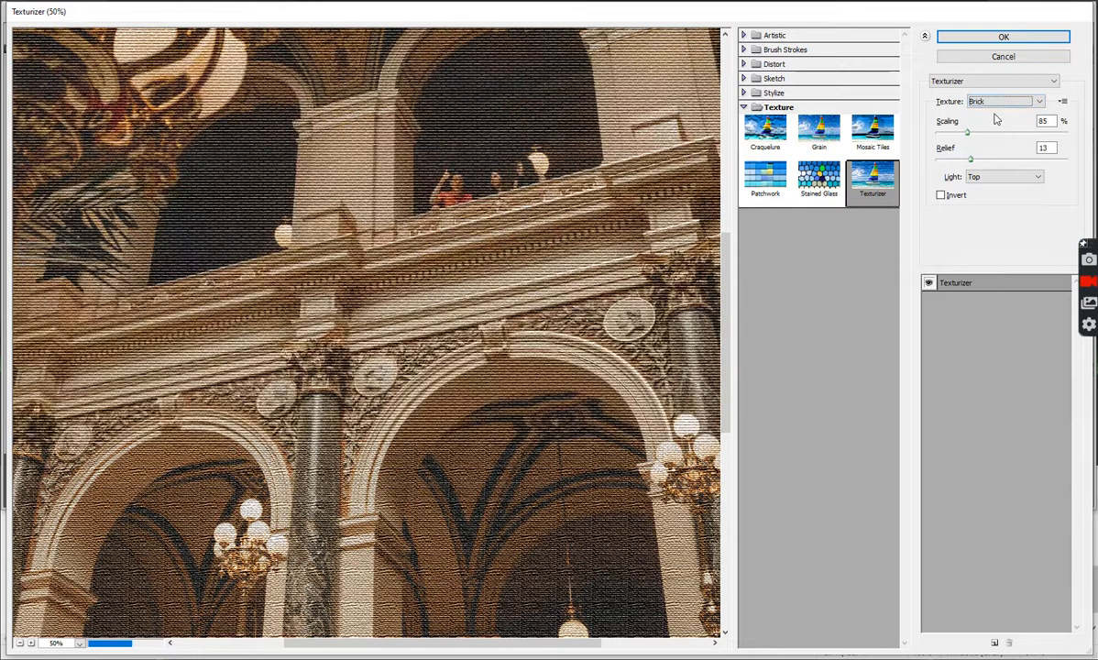
mouse_move(973, 160)
mouse_down()
mouse_move(954, 165)
mouse_move(970, 161)
mouse_up()
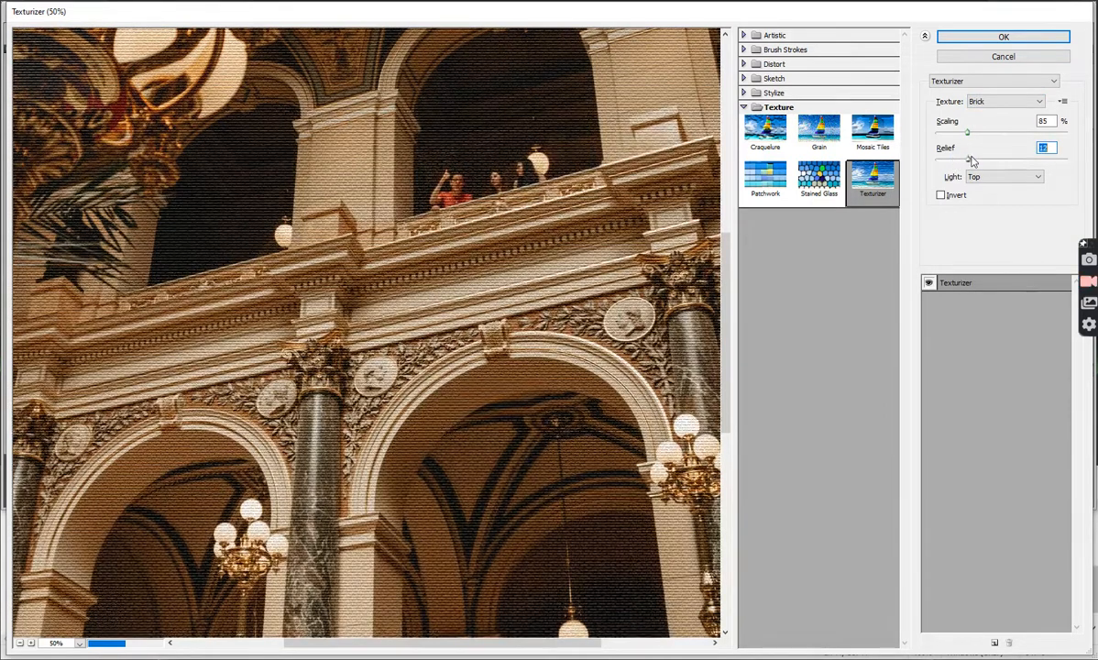
Step: Try the Top Left, Bottom Left and Right light directions for the Brick texture
click(1038, 178)
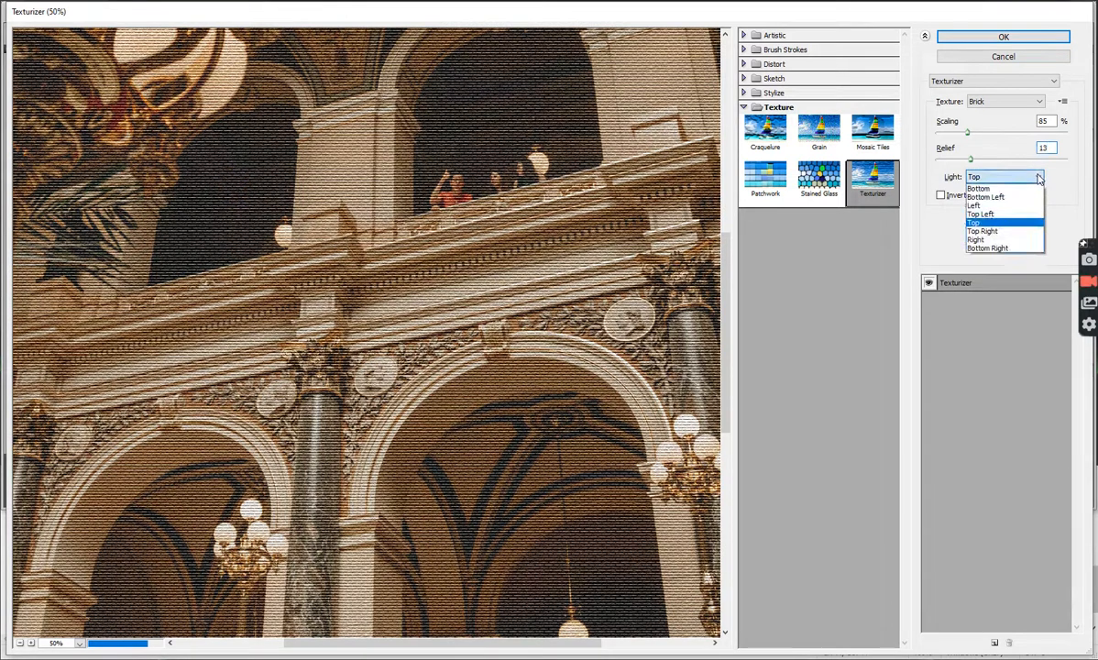
click(989, 214)
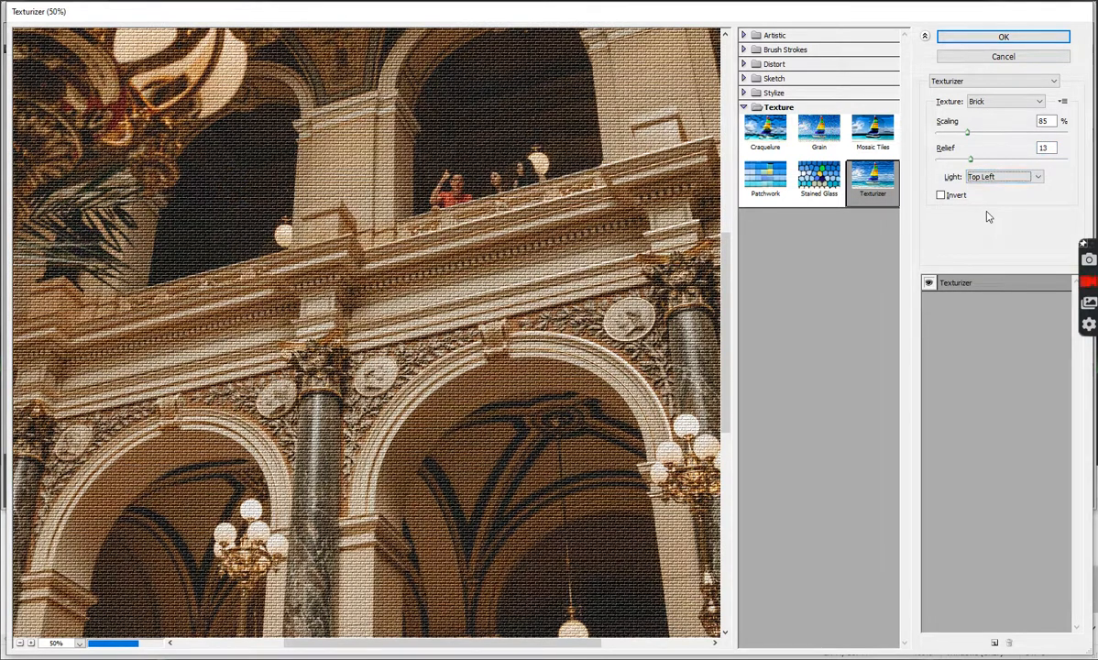
click(1038, 179)
click(985, 198)
click(1041, 177)
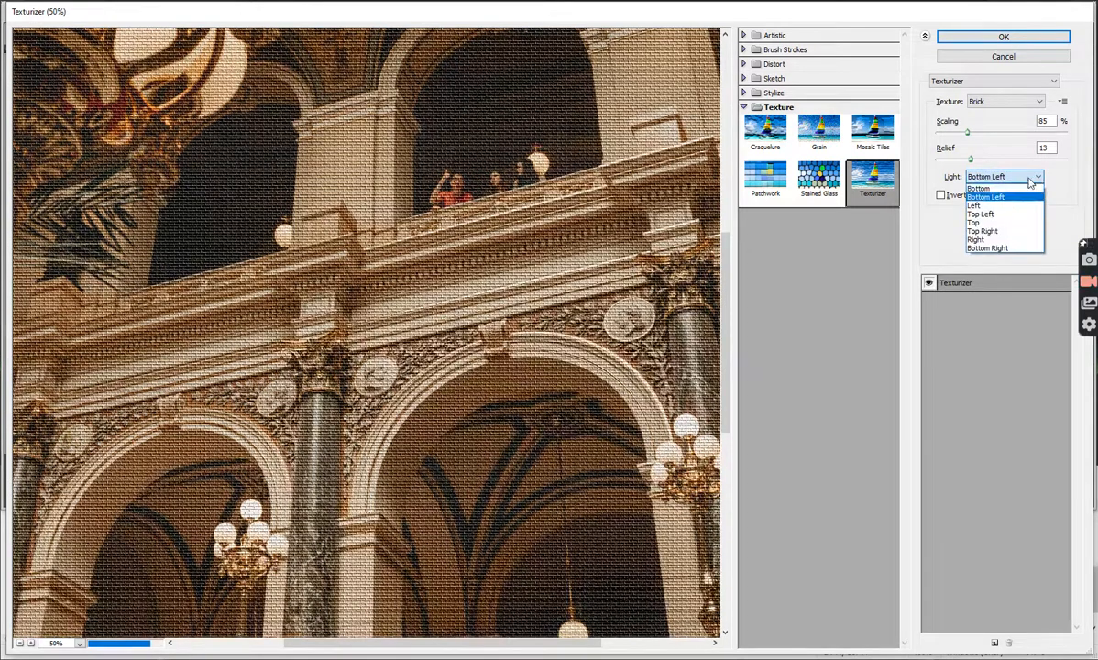
click(988, 235)
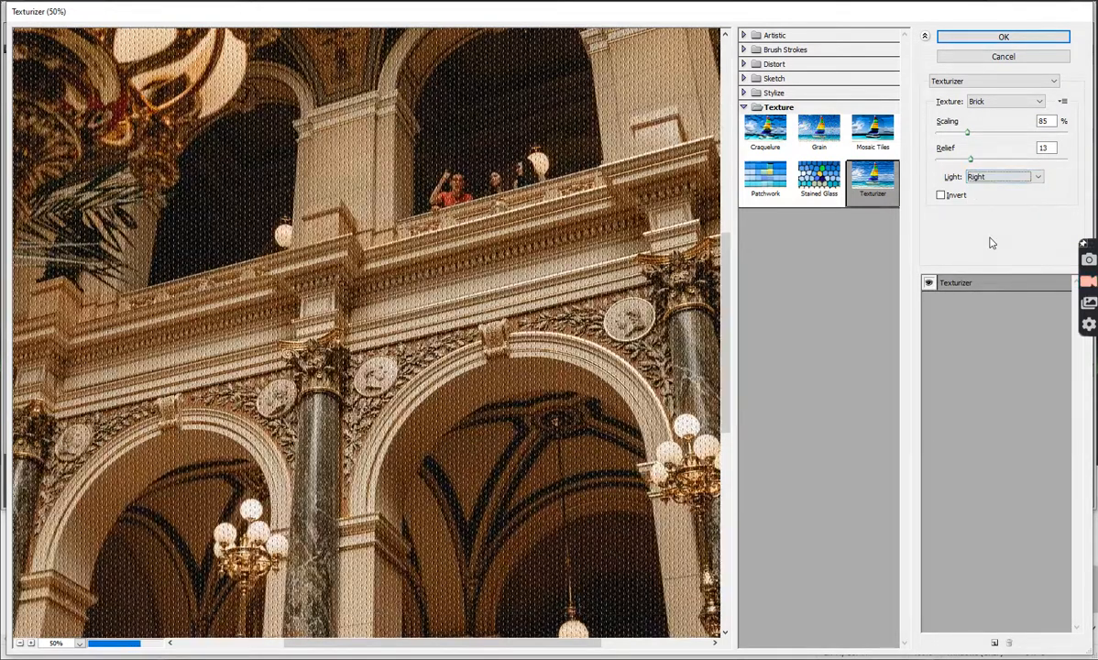
Step: Set the Brick texture's light direction to Bottom Right and try the Invert option, leaving it off
click(965, 174)
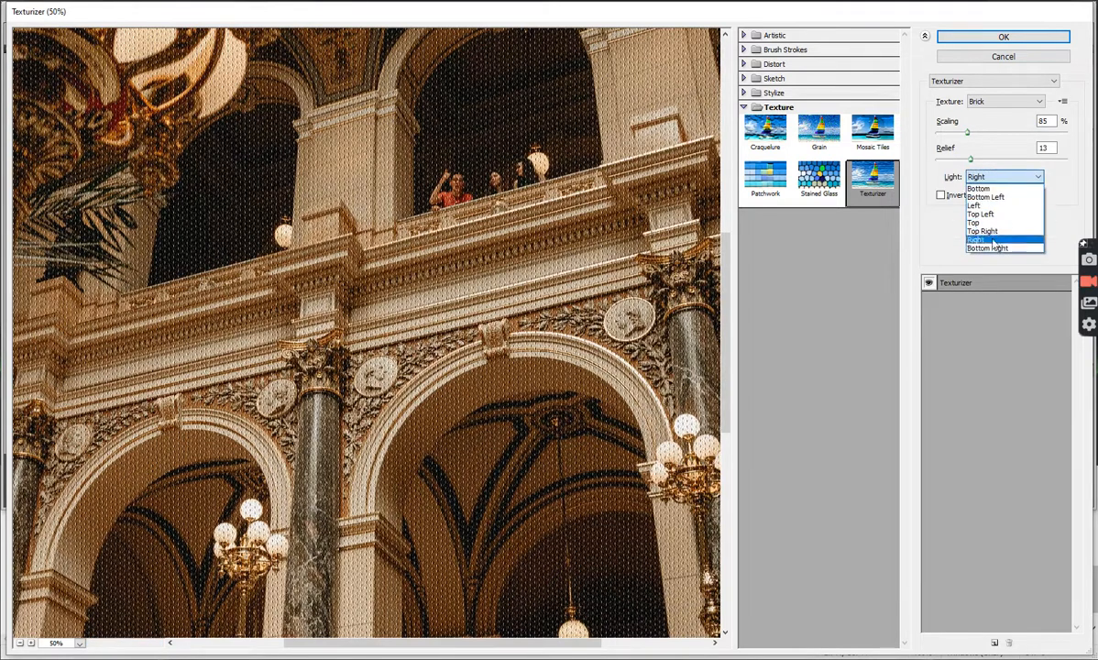
click(989, 248)
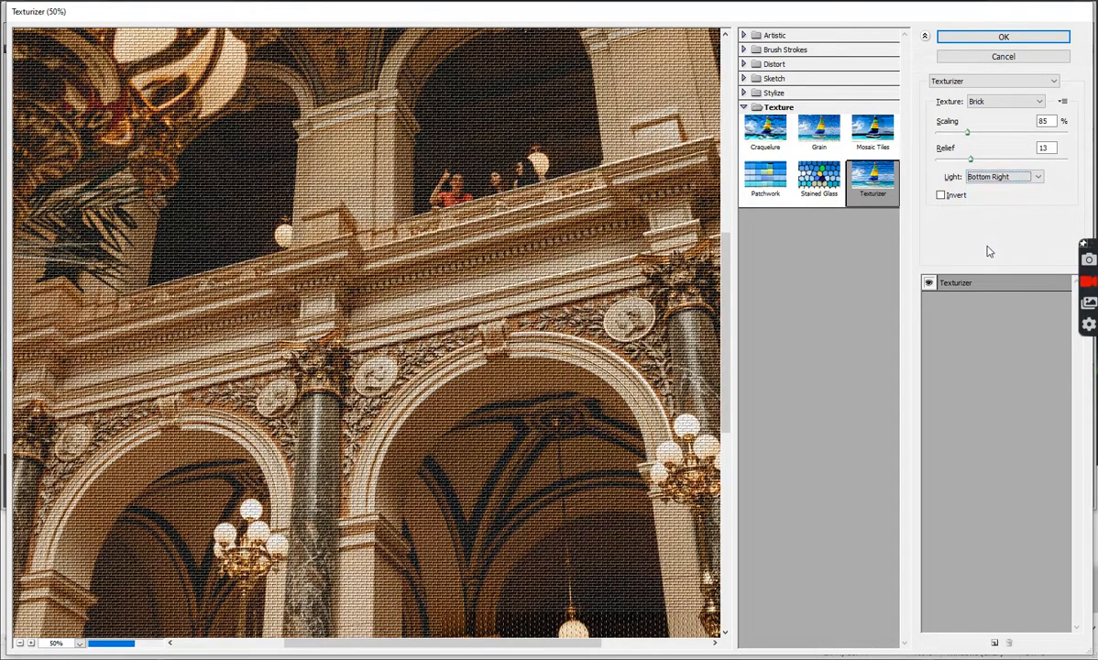
click(941, 195)
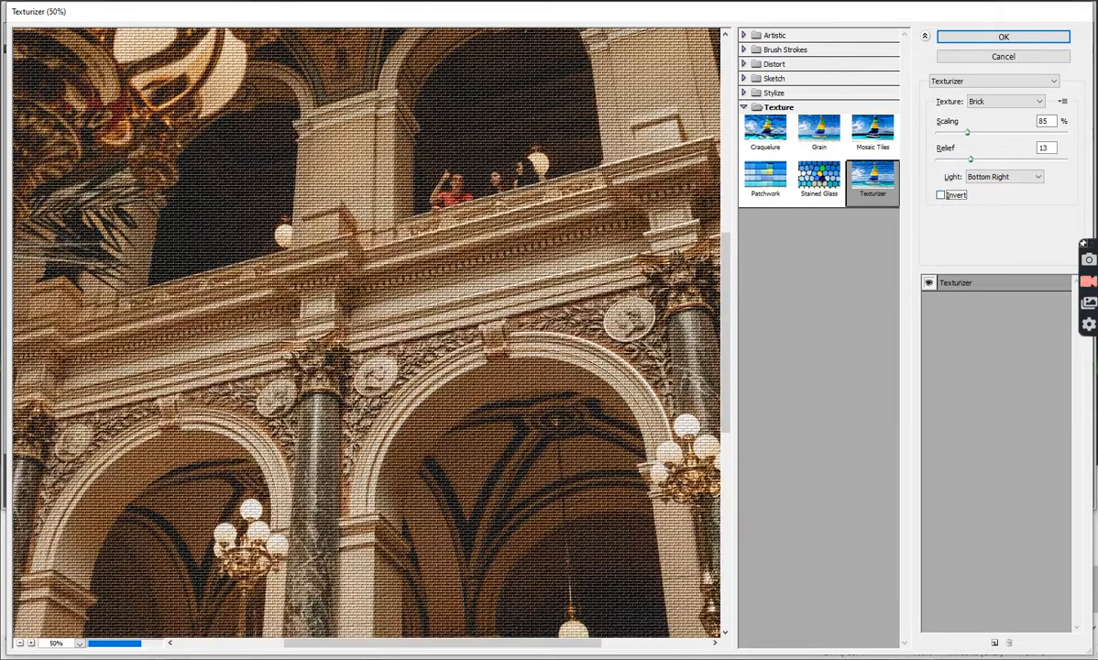
Step: Switch to Notepad, end instruction 4 with "Even change the light and invert image." and return to Photoshop's Filter Gallery
key(alt+Tab)
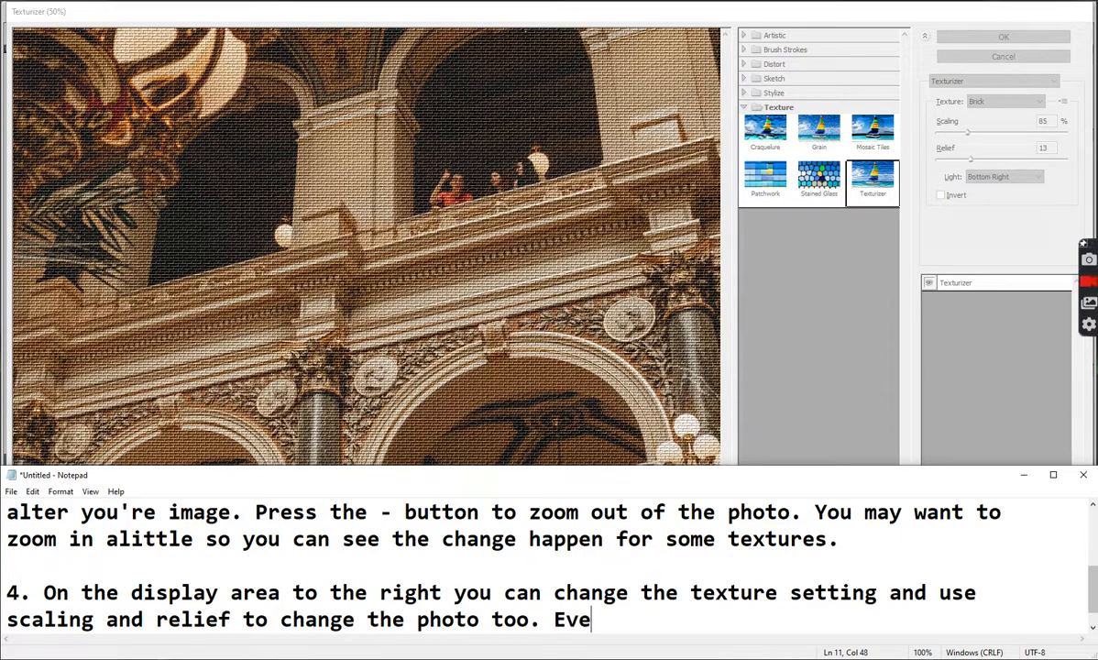
text(change the light)
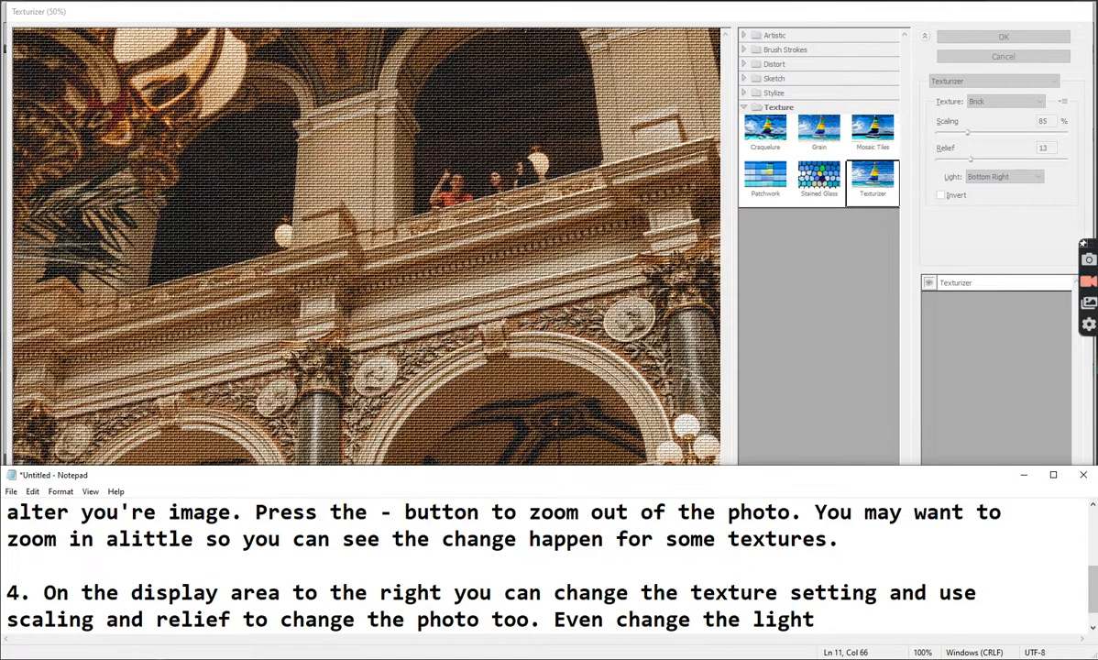
text( and in)
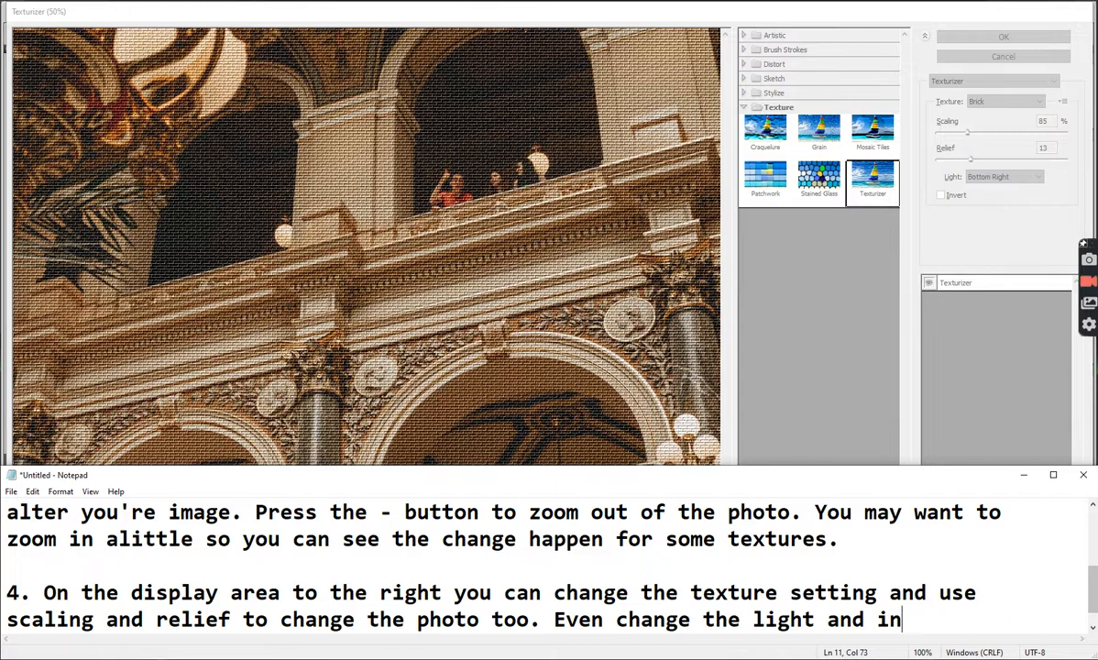
text(vert image.)
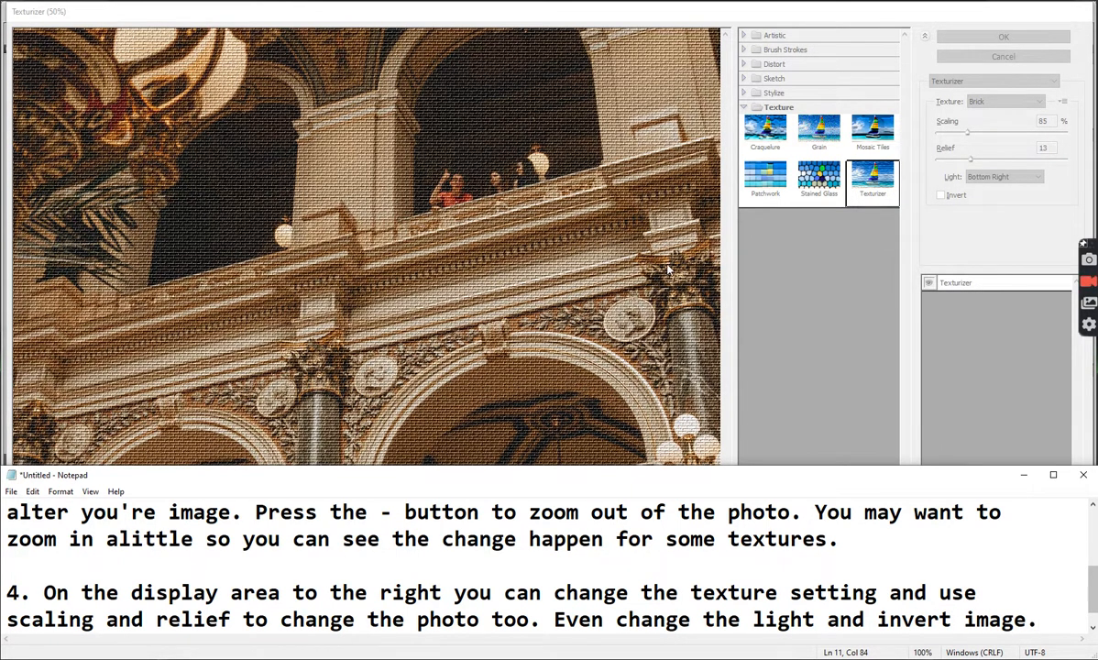
click(972, 241)
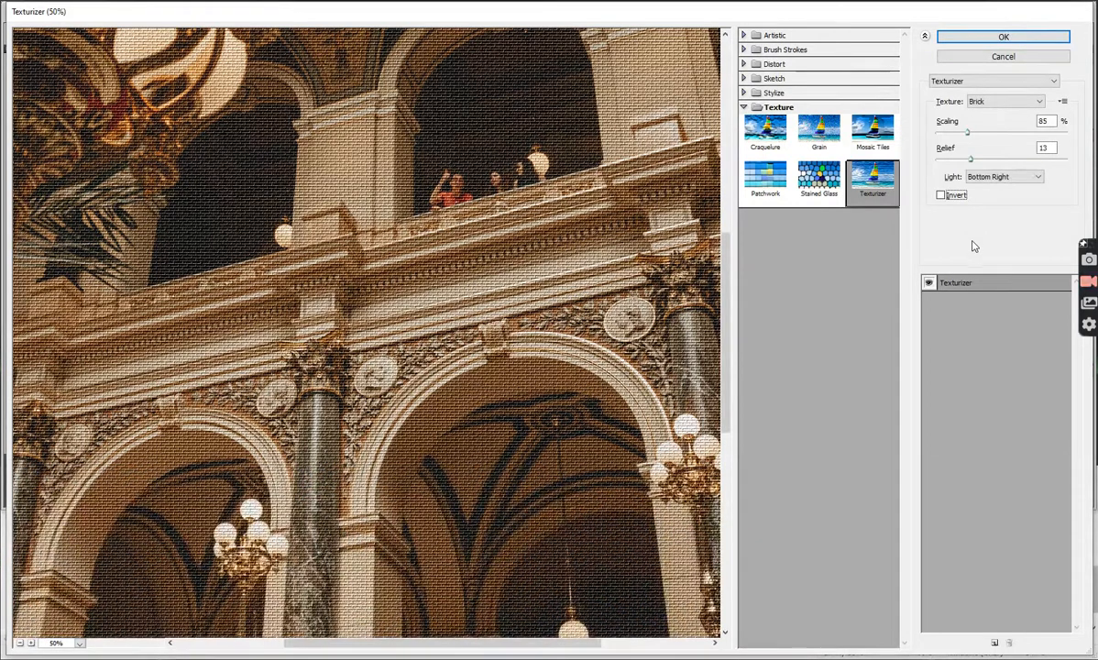
Step: Try the Craquelure, Glowing Edges and Mosaic Tiles filters on the photo, with Edge Brightness set to 3 for Glowing Edges
click(766, 134)
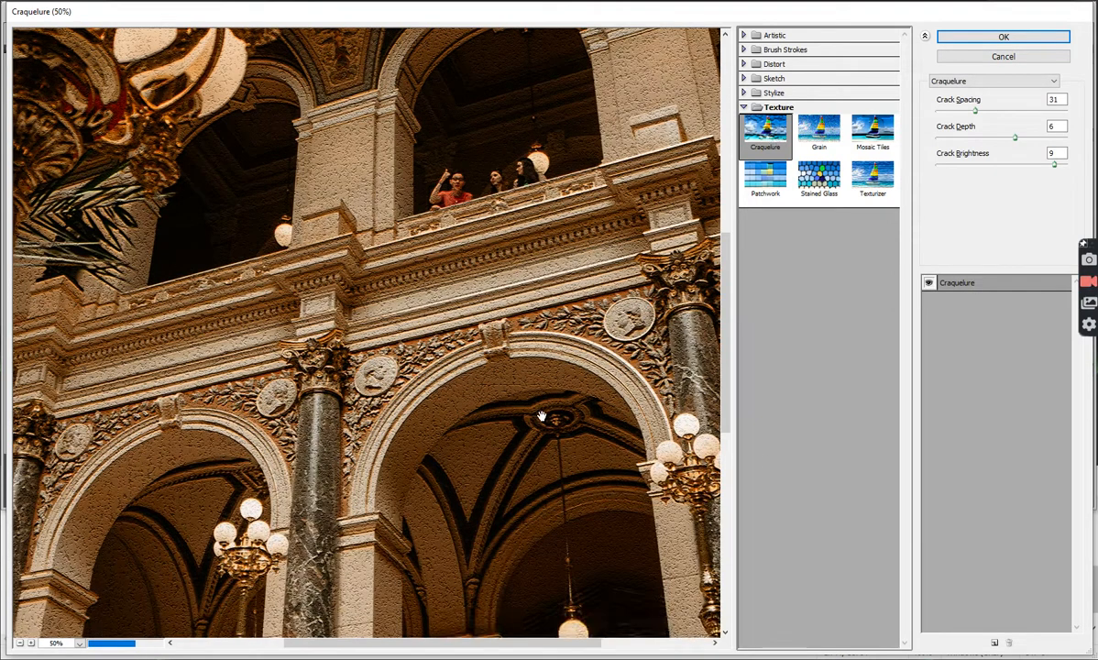
click(744, 93)
click(765, 115)
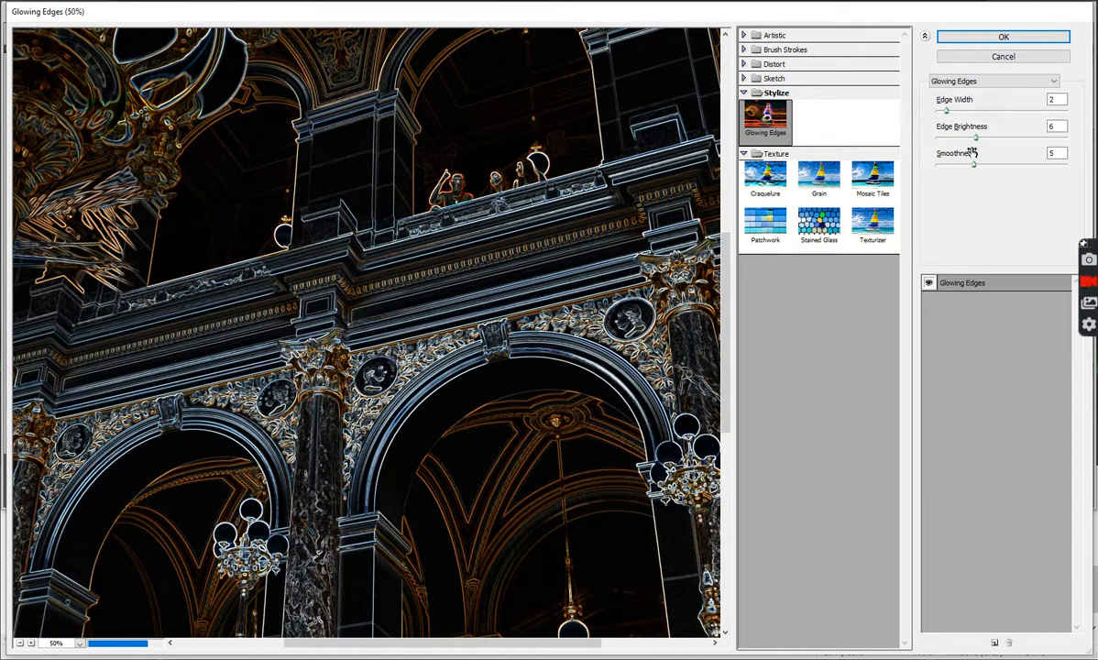
drag(978, 140, 954, 141)
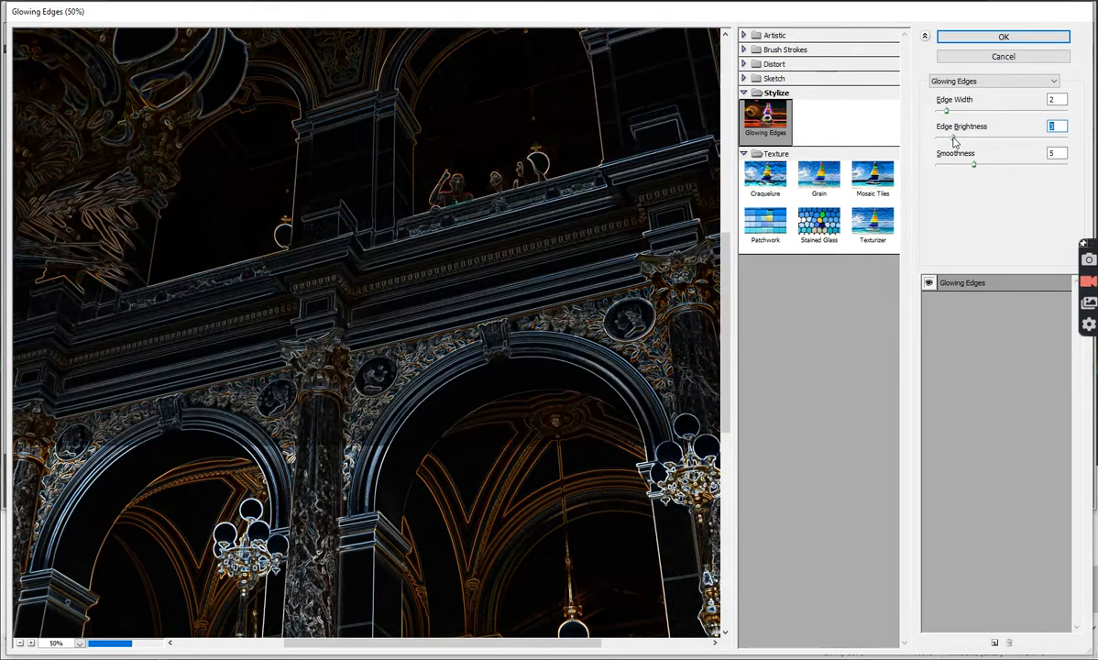
click(1007, 82)
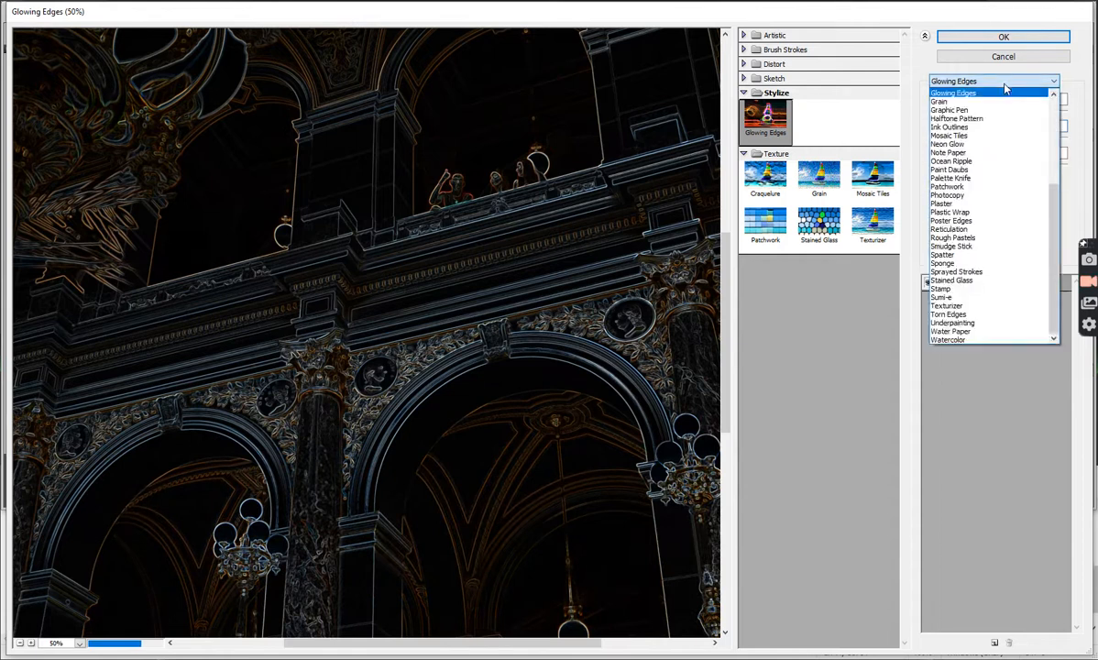
click(947, 138)
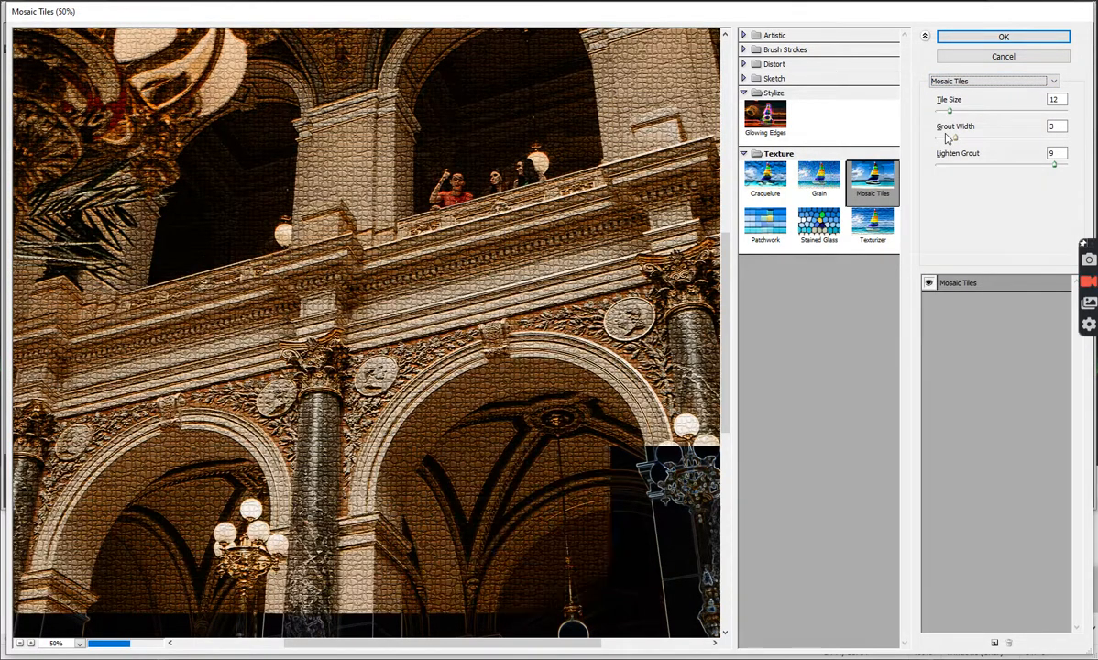
Step: Try the Sketch filters Bas Relief, Chalk & Charcoal and Graphic Pen on the photo
click(747, 78)
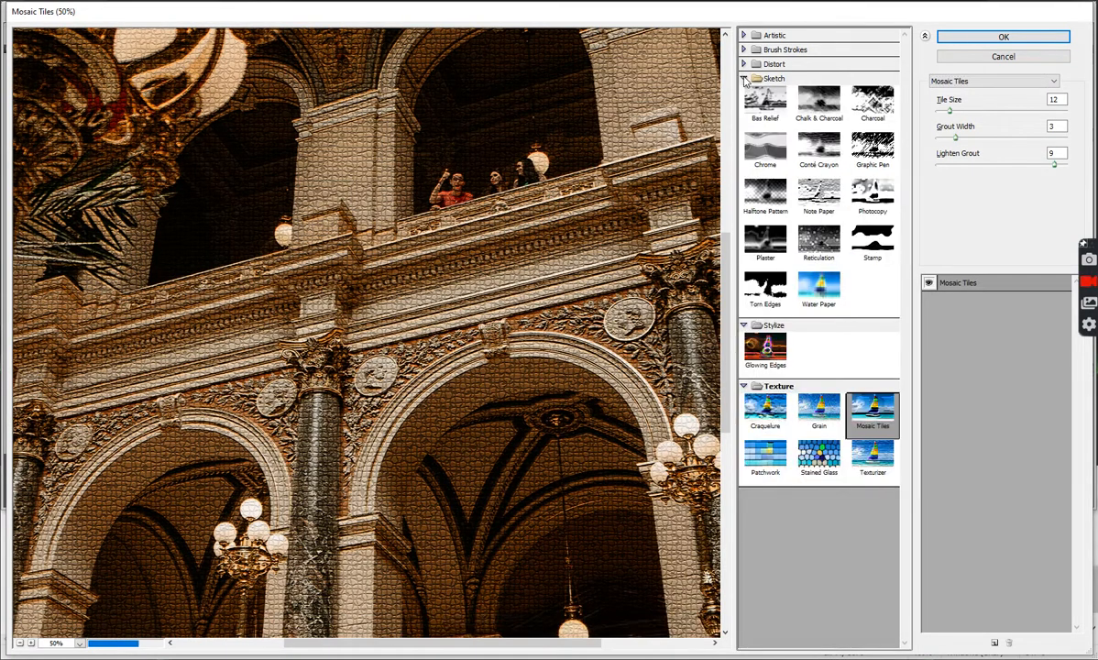
click(766, 105)
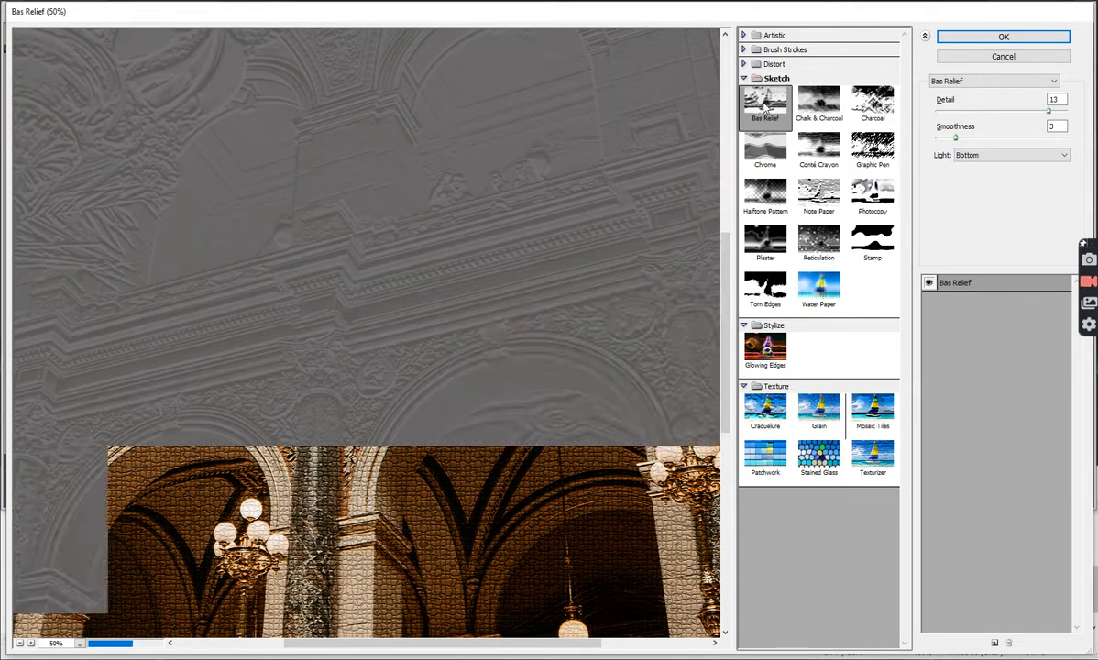
click(818, 106)
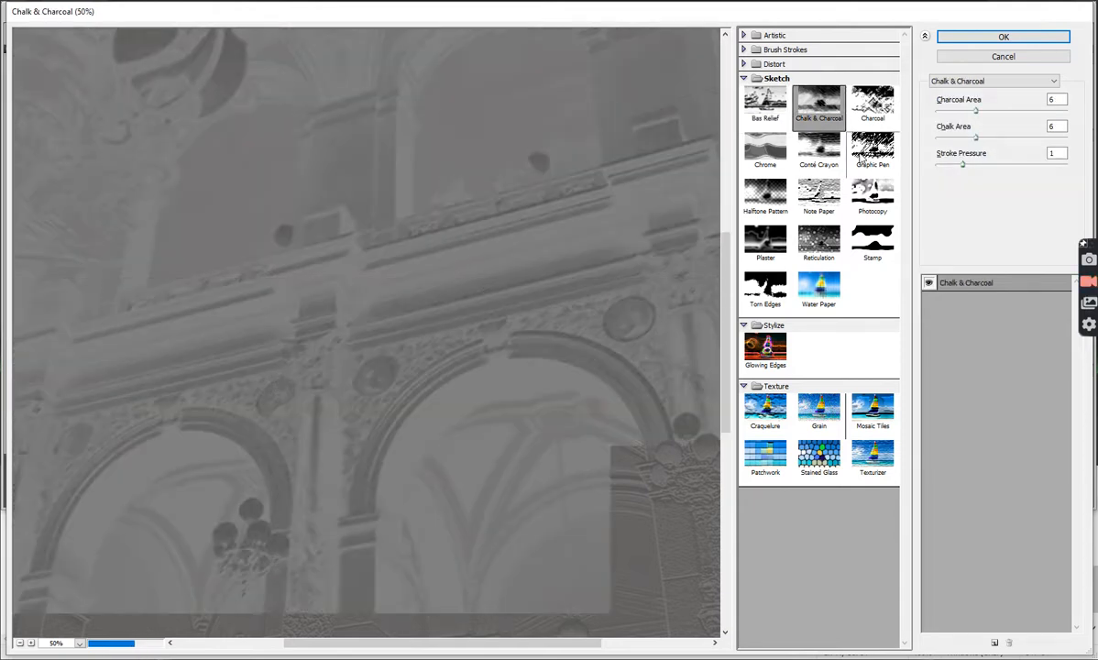
click(874, 154)
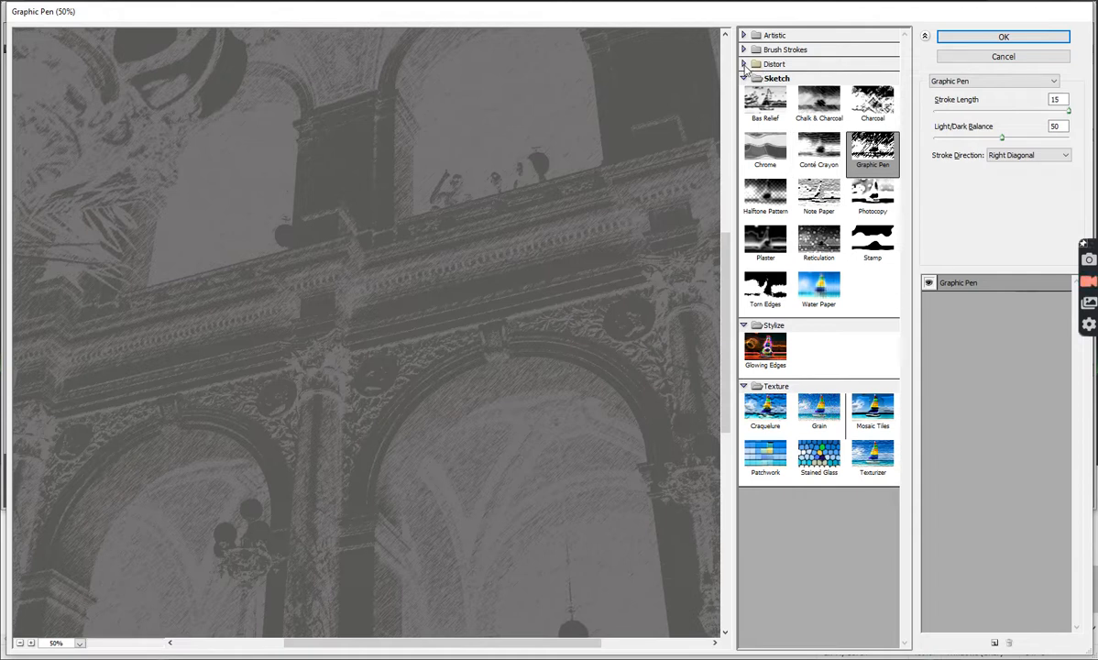
Step: Try the Glass filter from the Distort category with a distortion of 6
click(744, 66)
click(821, 94)
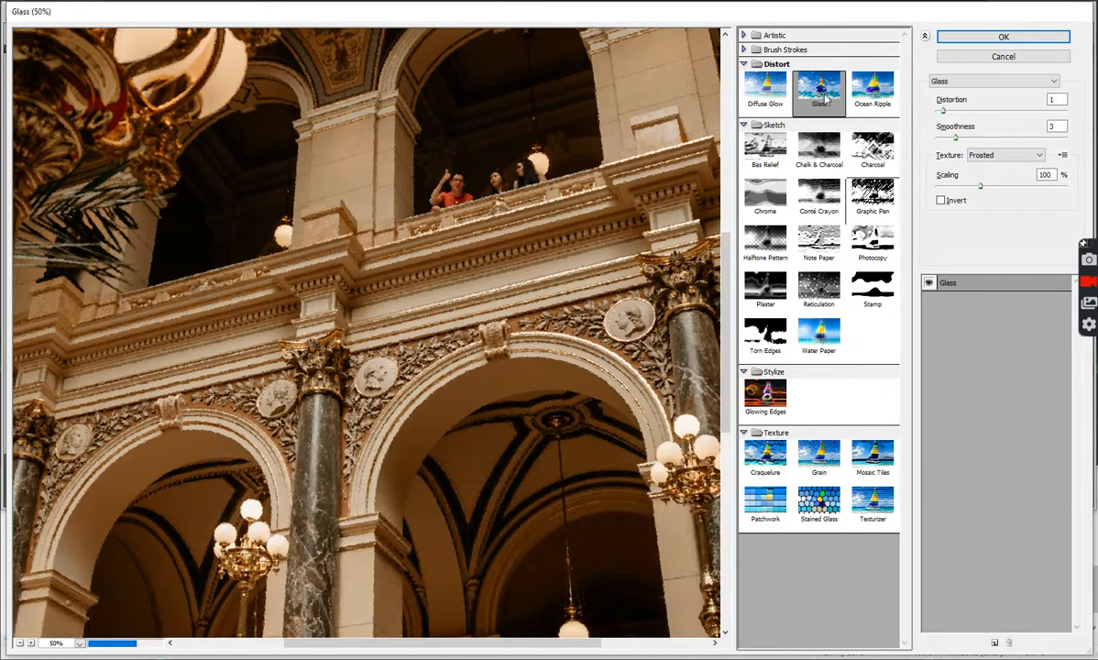
drag(945, 111, 971, 111)
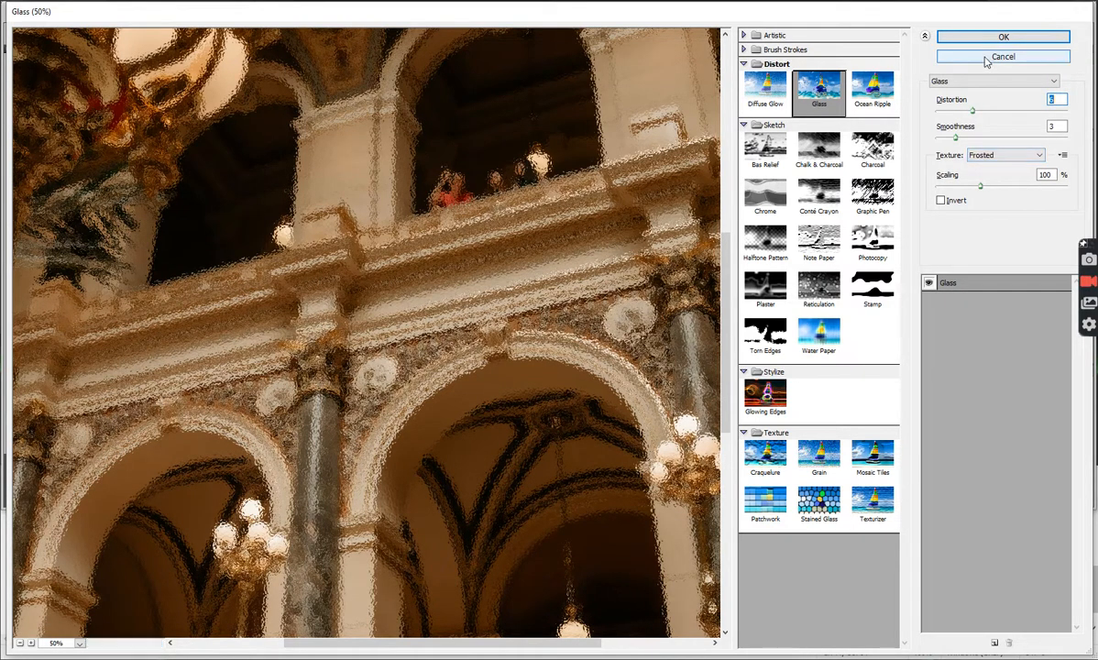
Step: Try the Brush Strokes filters Accented Edges and Angled Strokes on the photo
click(786, 49)
click(770, 78)
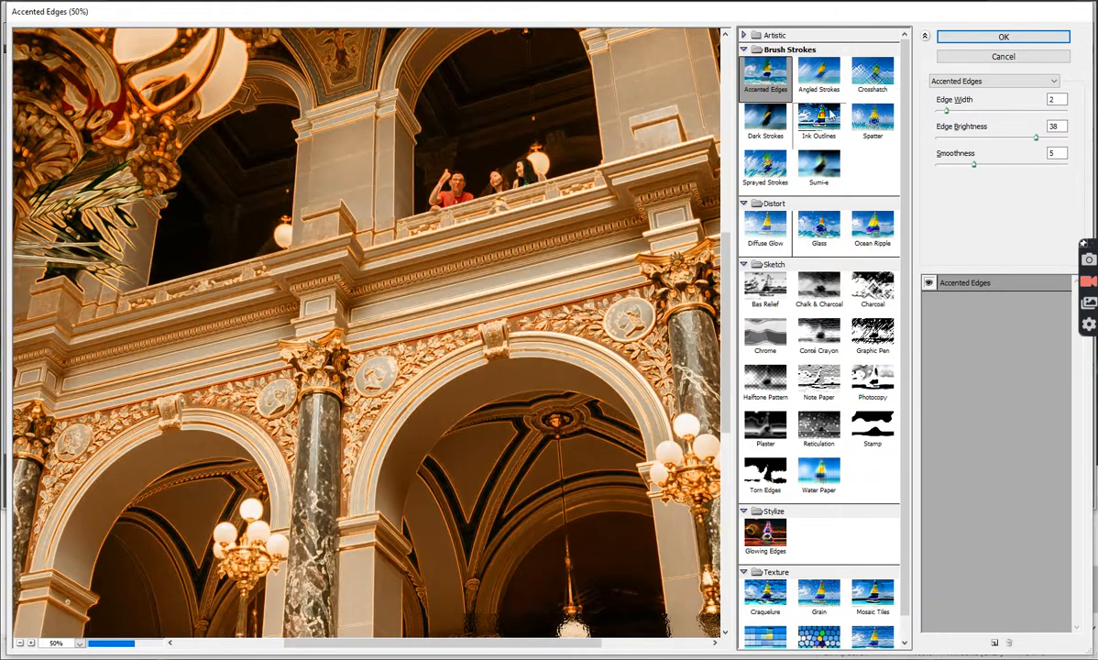
click(821, 79)
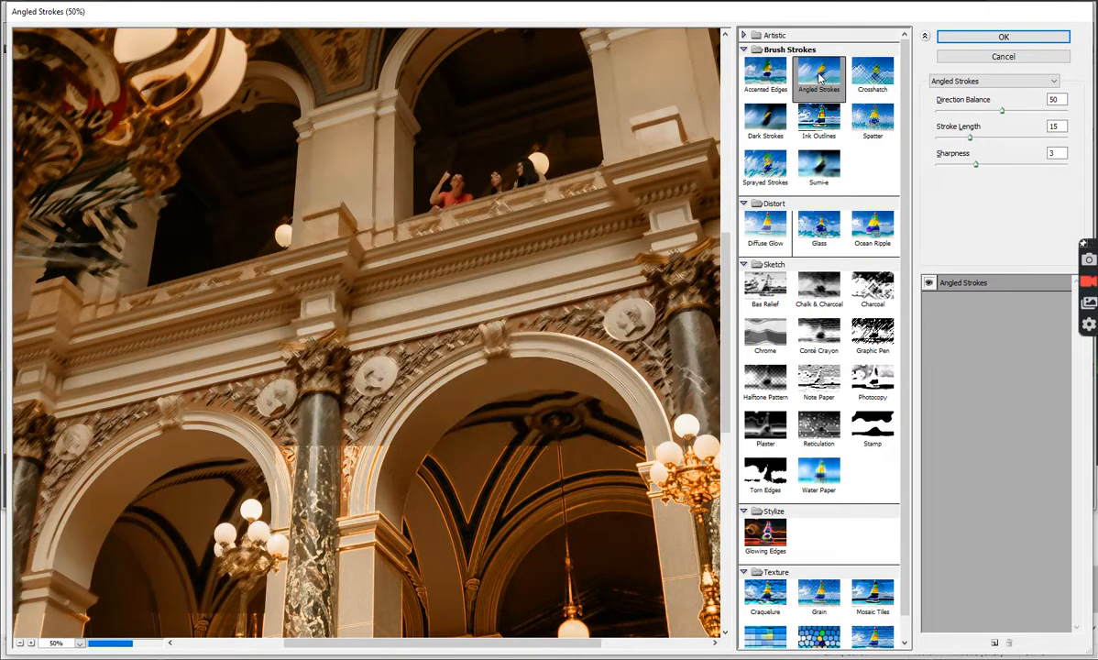
Step: Try the Artistic filters Colored Pencil and Sponge on the photo
click(748, 36)
click(761, 66)
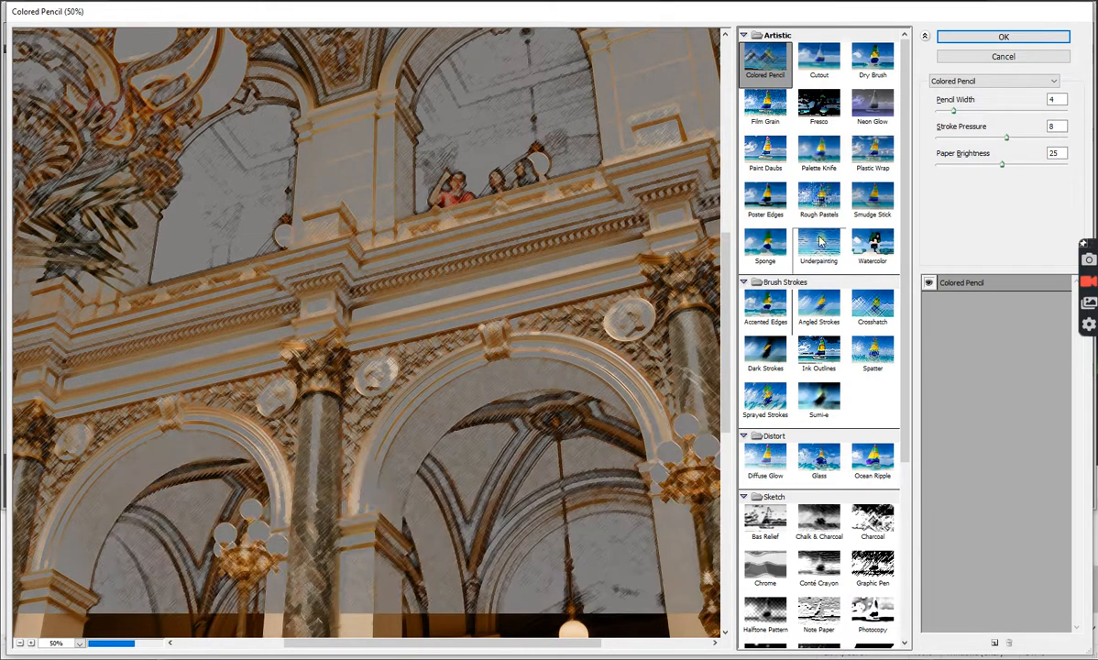
click(766, 248)
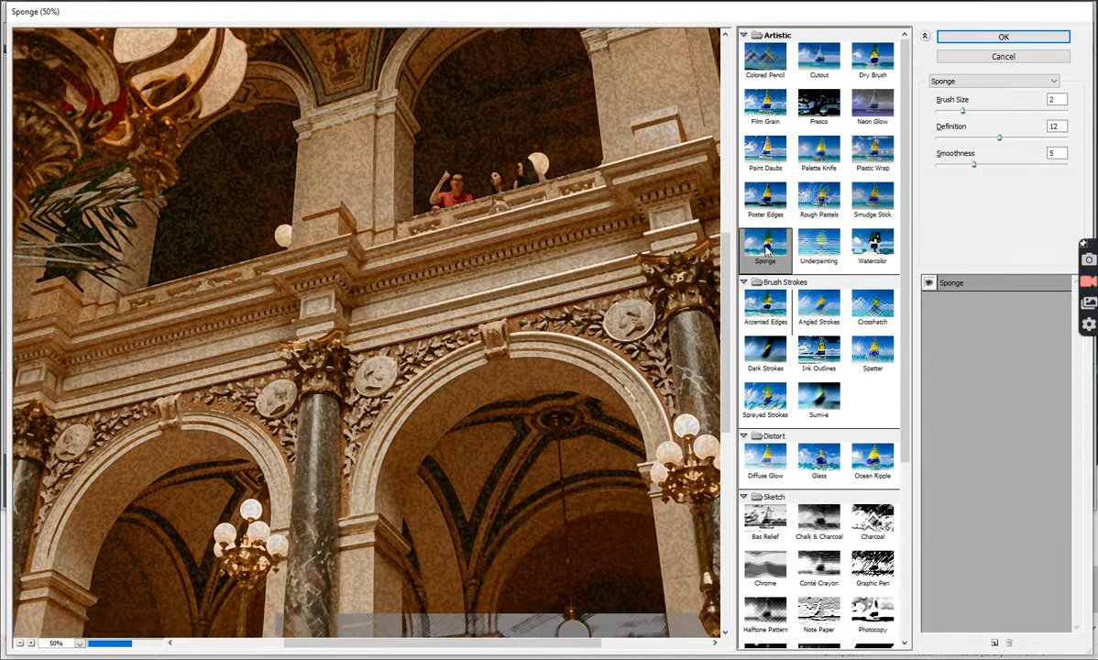
Step: Try the Texturizer, Ocean Ripple and Smudge Stick filters by choosing them from the filter name list
click(1018, 86)
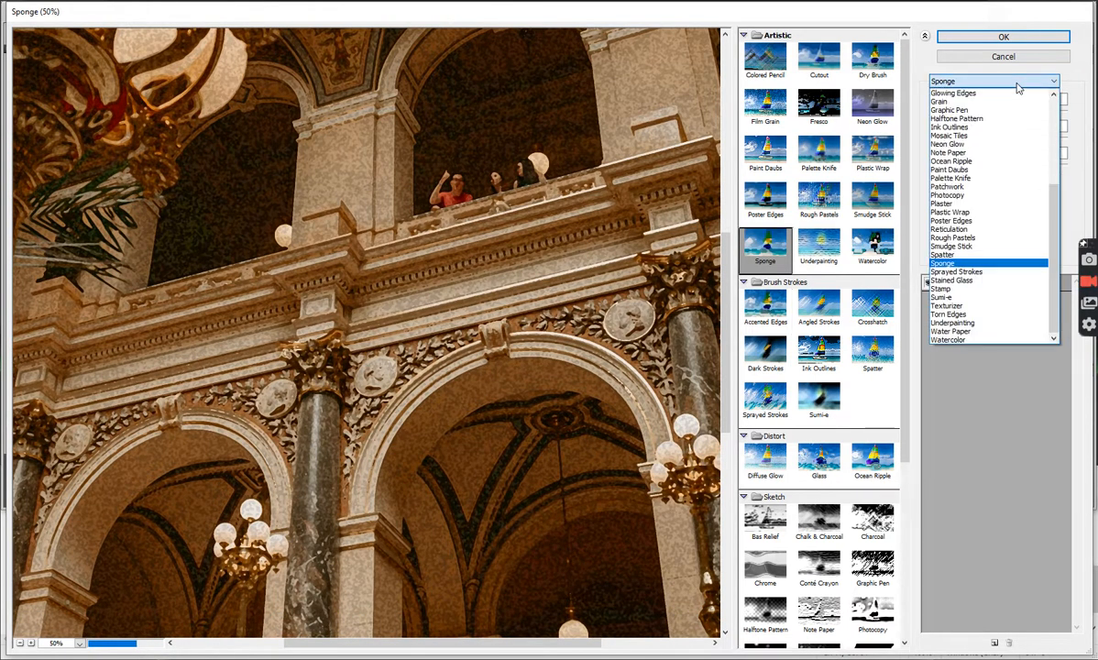
click(963, 308)
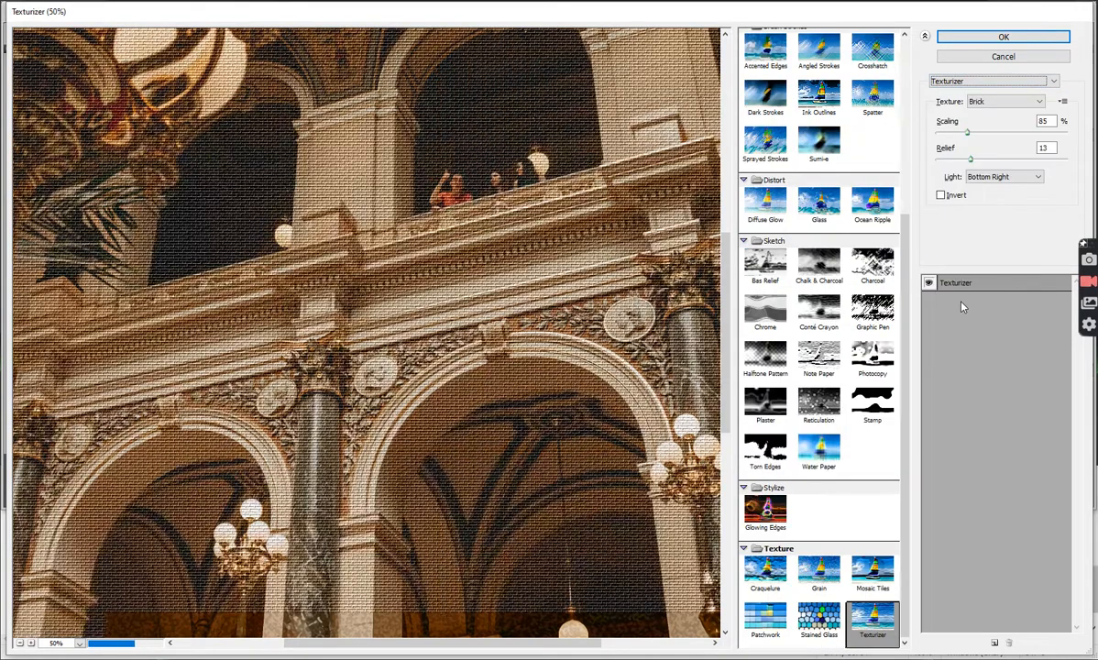
click(1056, 82)
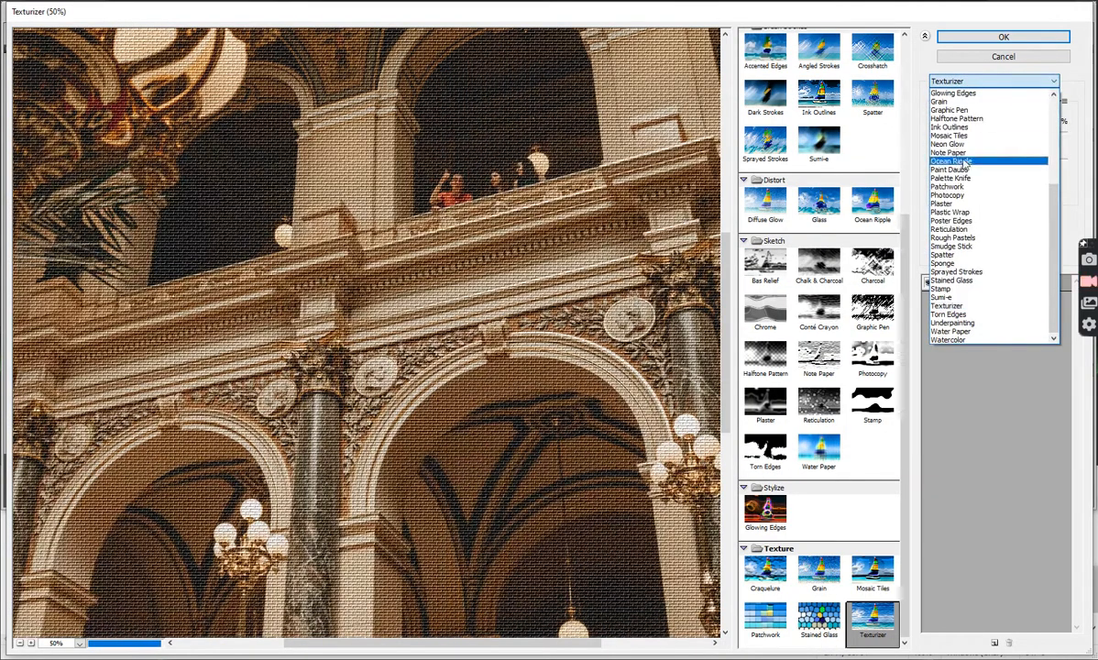
click(972, 156)
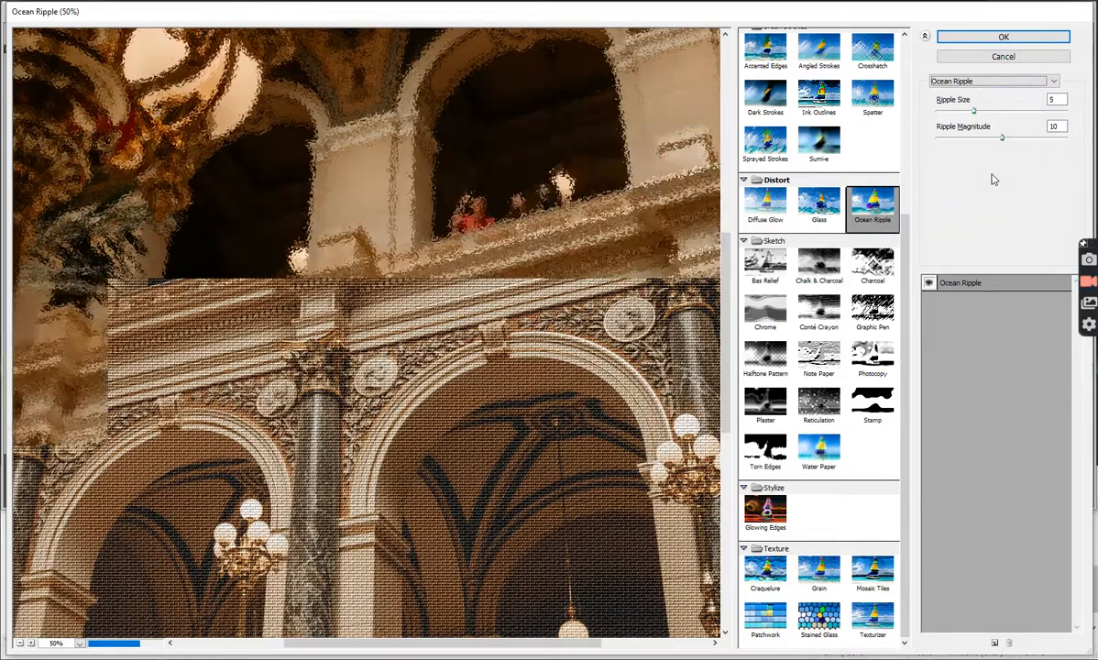
click(988, 81)
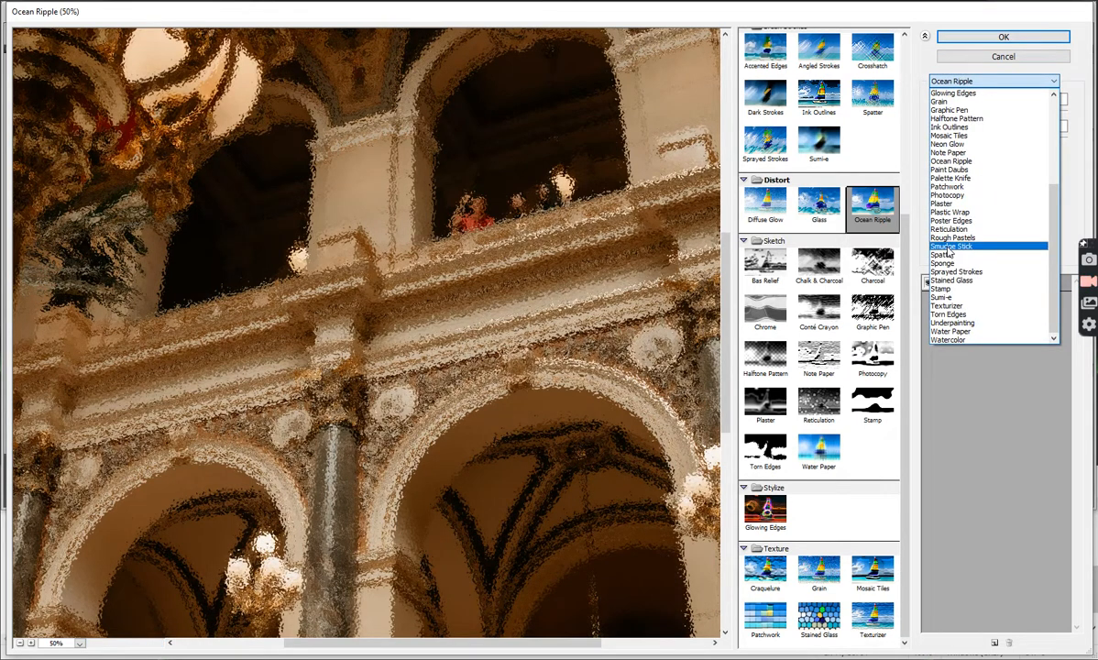
click(950, 247)
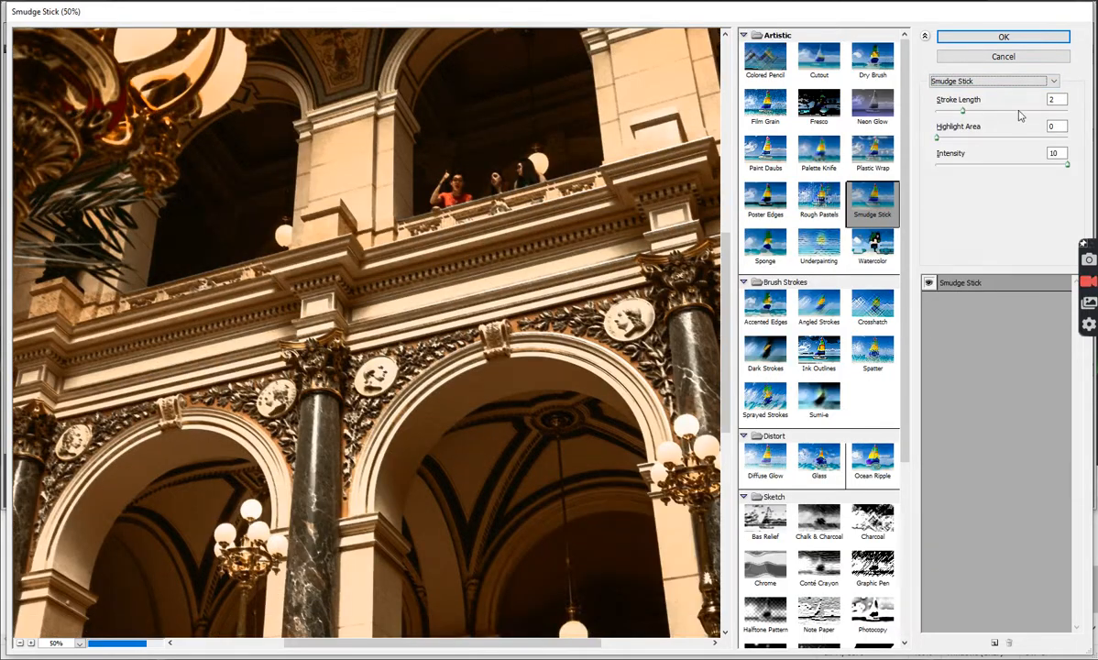
Step: Apply the Sponge filter to the photo and inspect the resulting texture at 50% zoom
click(1034, 82)
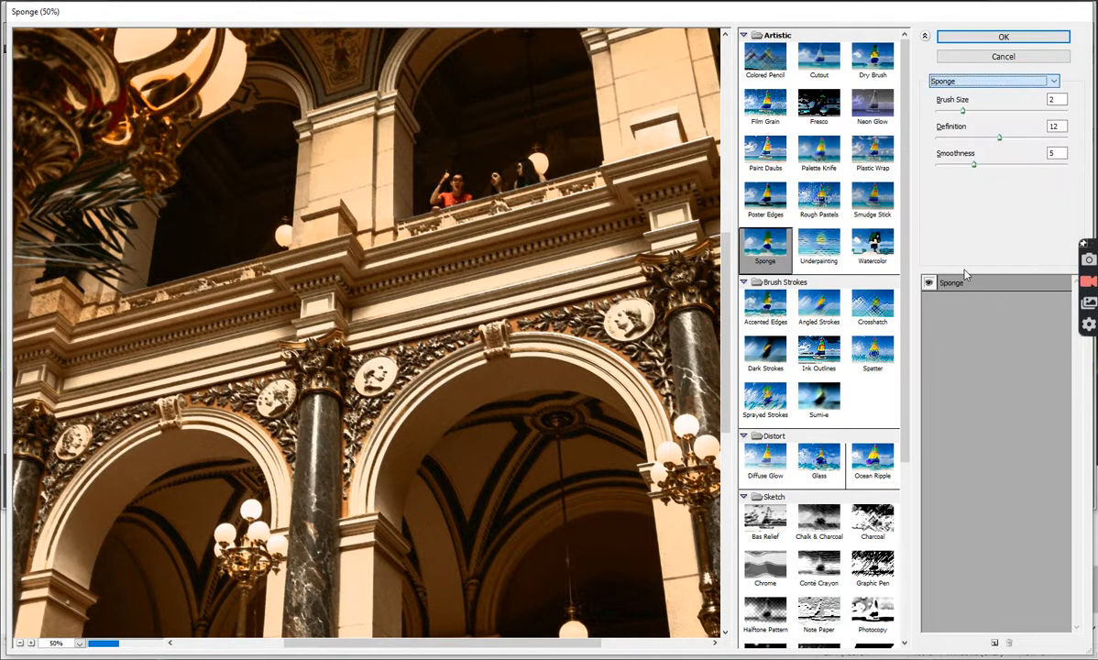
click(963, 263)
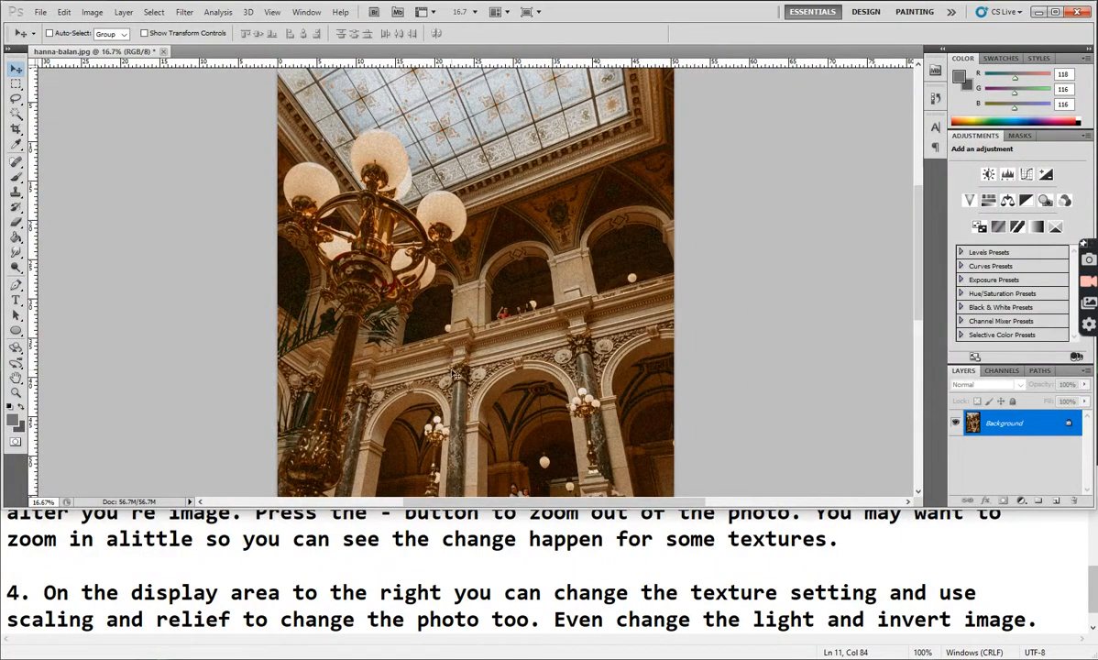
click(17, 391)
click(358, 328)
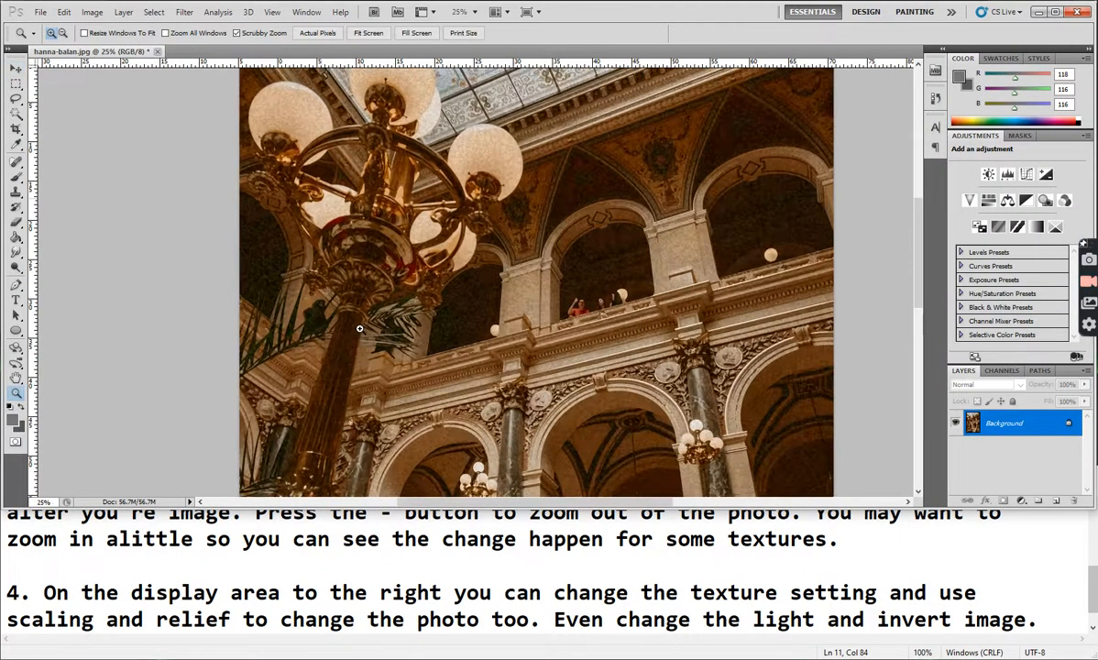
click(412, 326)
click(460, 335)
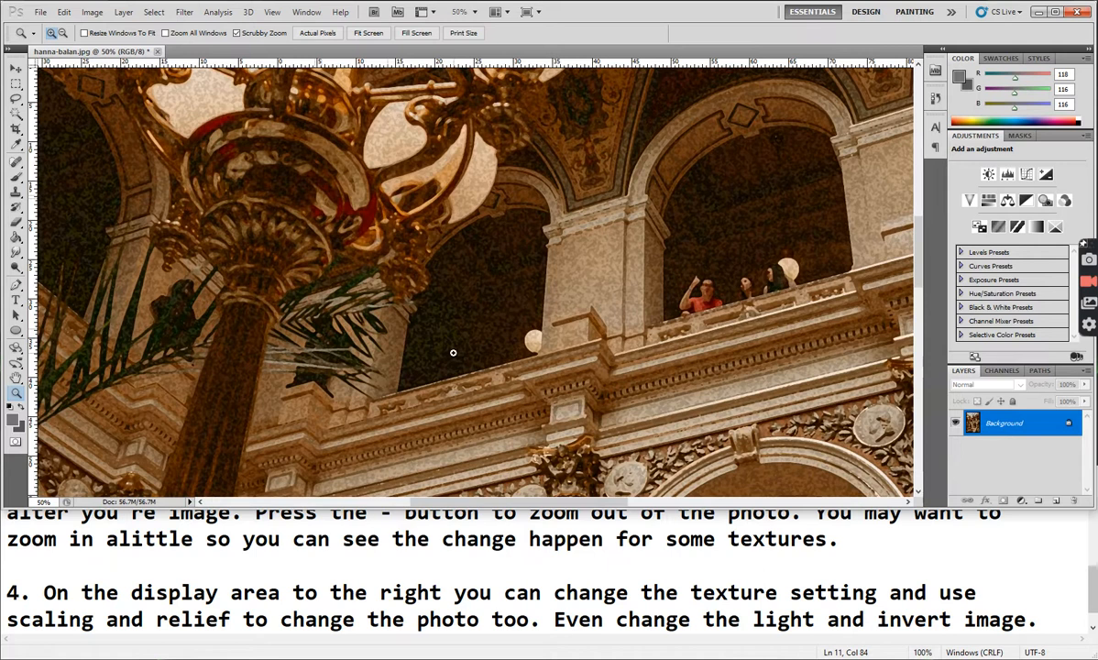
Step: Switch to Notepad and start instruction "5." in a new paragraph below instruction 4
click(1039, 620)
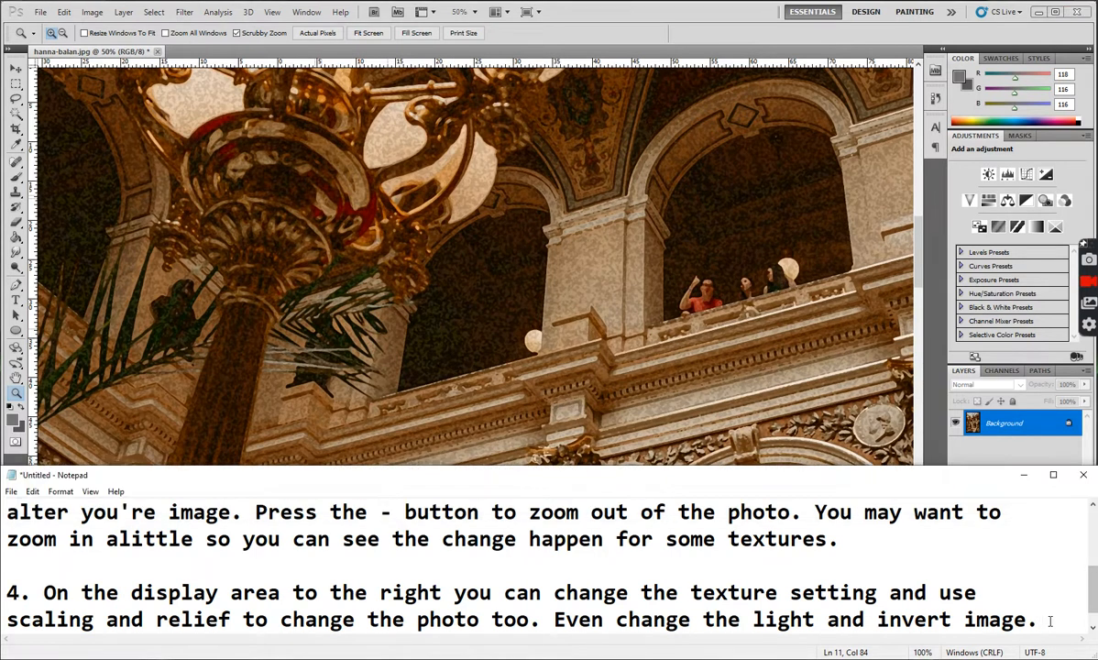
key(Return)
key(Return)
text(5. I)
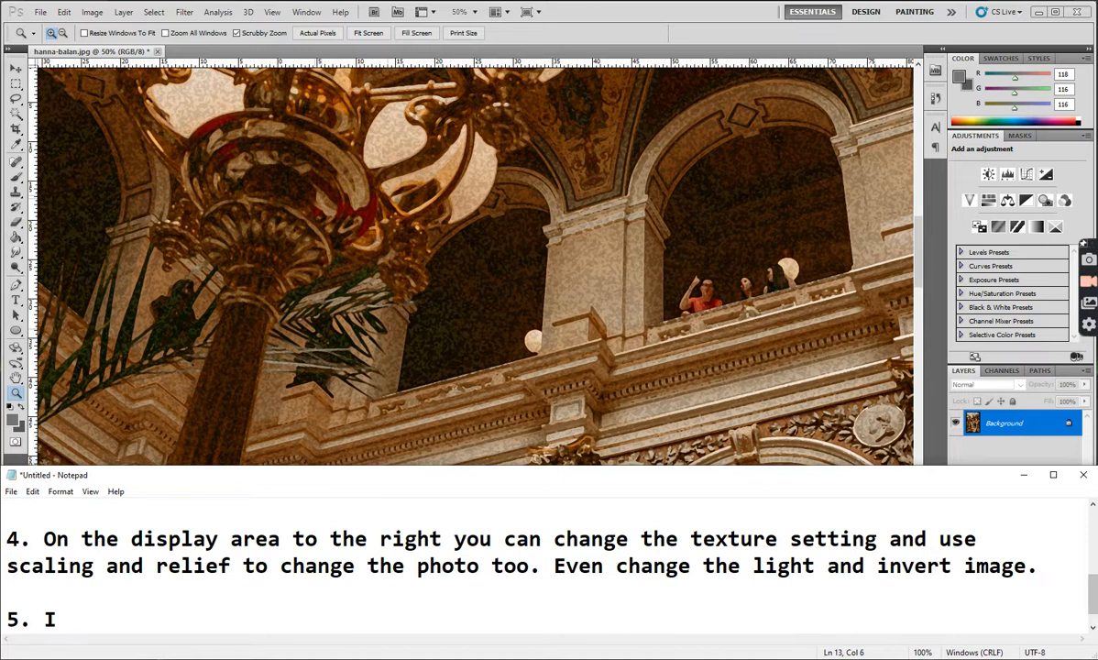
key(BackSpace)
key(BackSpace)
text(I would make a copy)
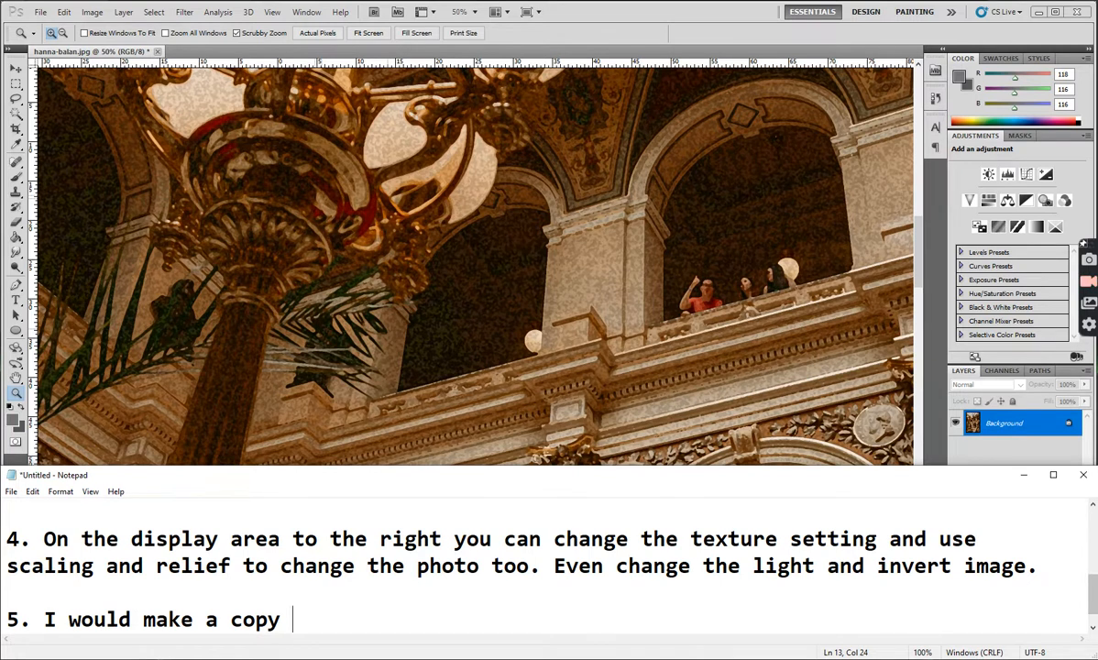
key(BackSpace)
key(BackSpace)
key(BackSpace)
key(BackSpace)
key(BackSpace)
key(BackSpace)
key(BackSpace)
key(BackSpace)
key(BackSpace)
key(BackSpace)
key(BackSpace)
key(BackSpace)
key(BackSpace)
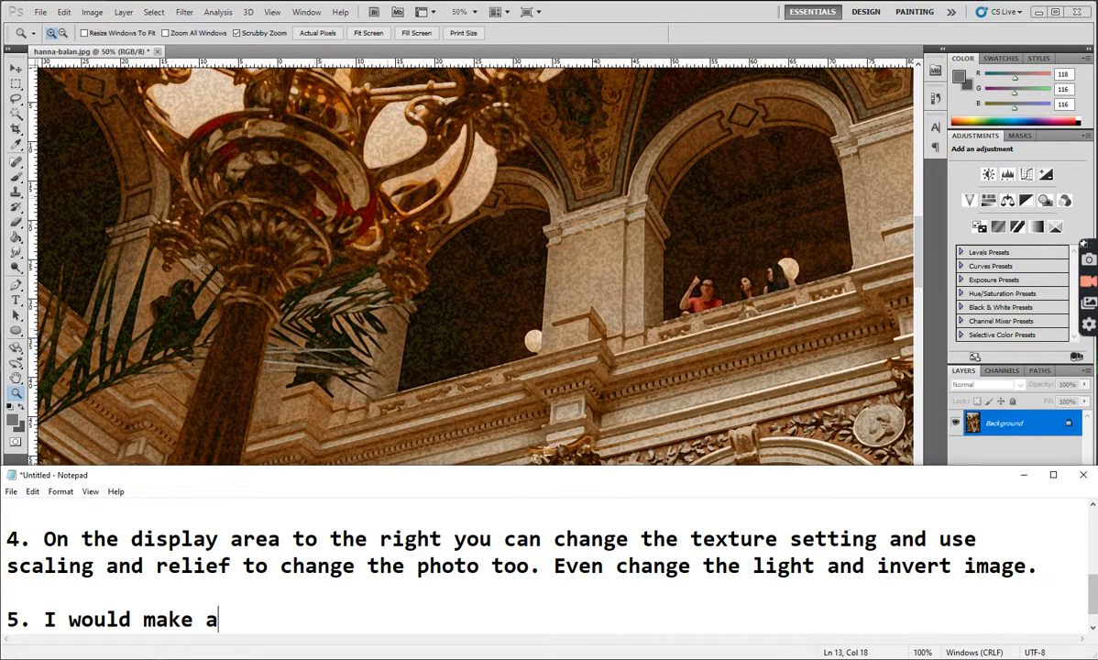
key(BackSpace)
key(BackSpace)
key(BackSpace)
key(BackSpace)
key(BackSpace)
key(BackSpace)
key(BackSpace)
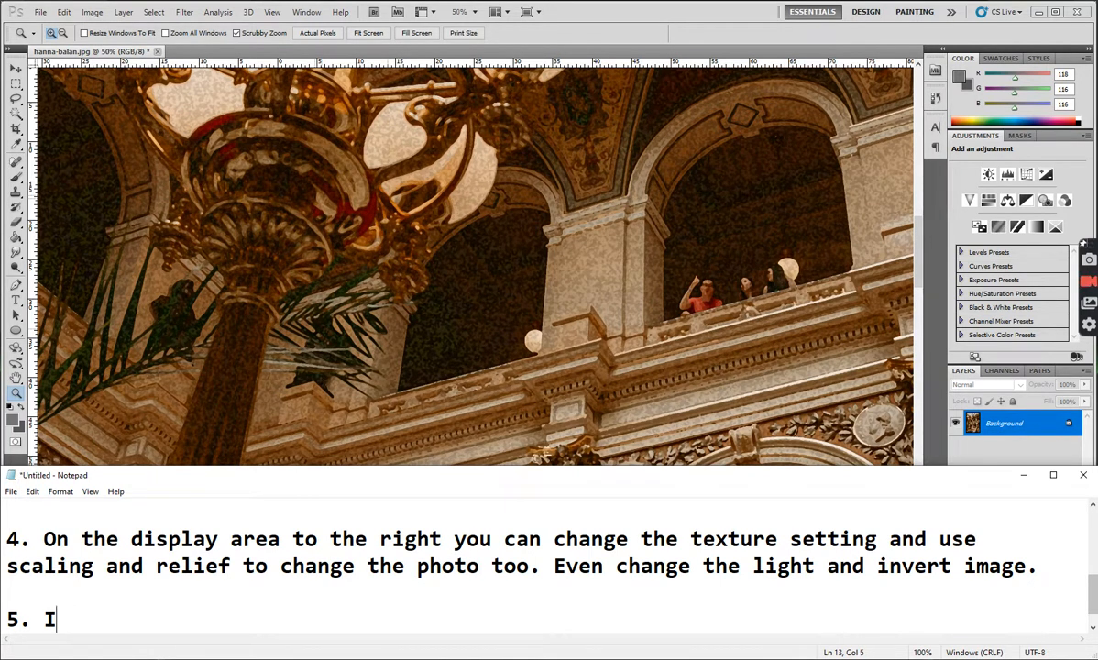
Step: Begin instruction 5 with the text "Well you have the image downloaded on desktop, so if"
text(Well)
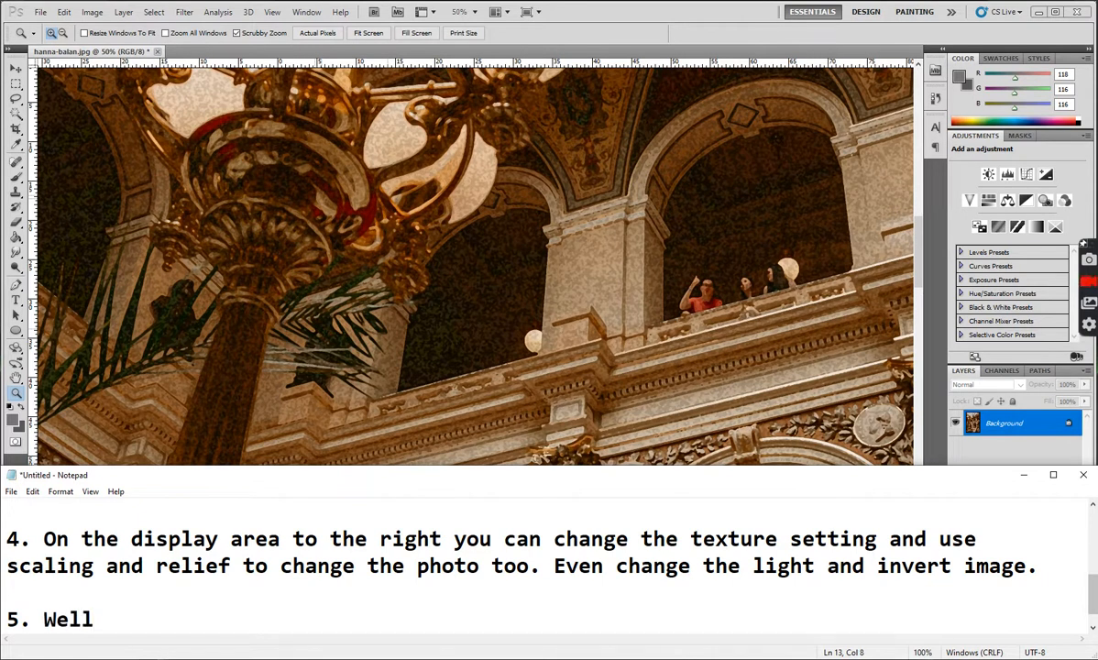
text( you have )
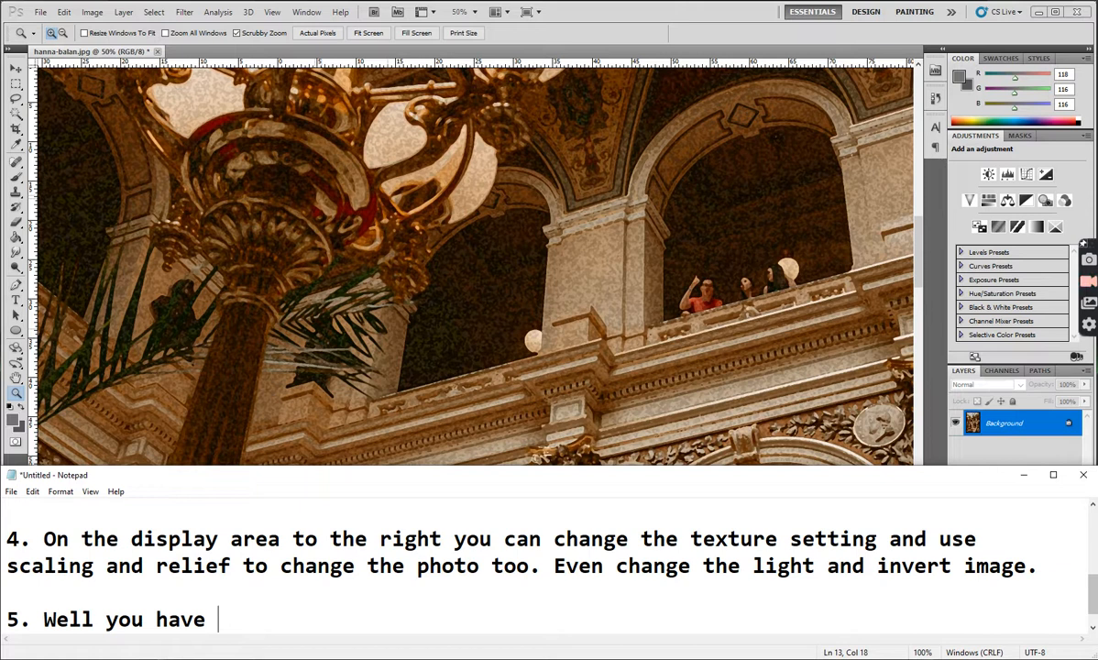
text(the image )
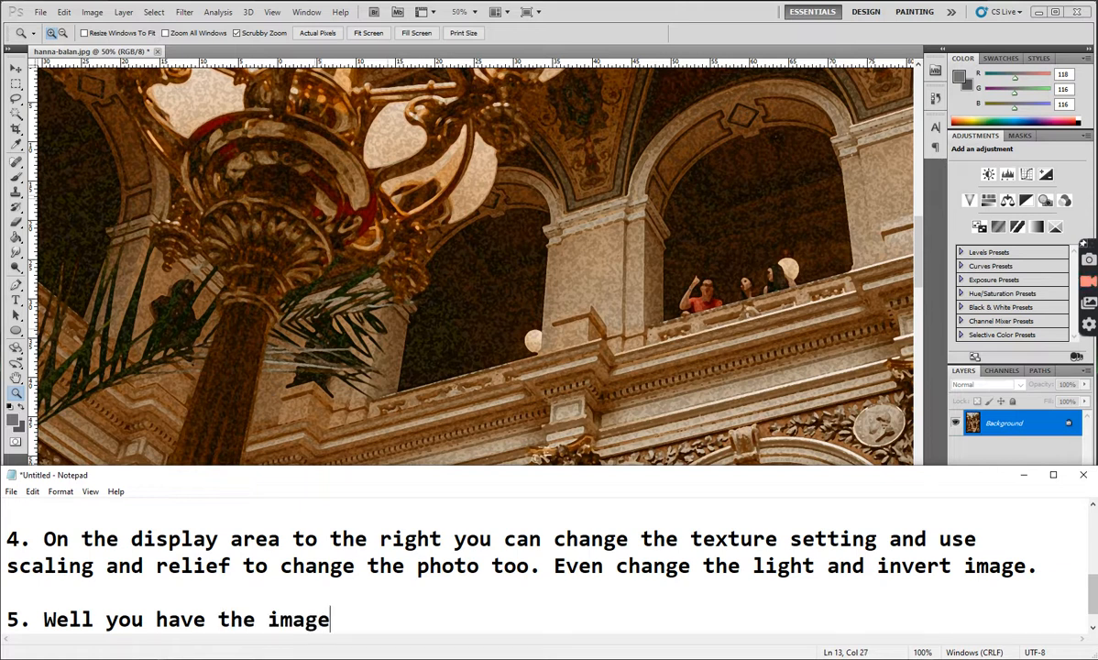
text(downloaded o)
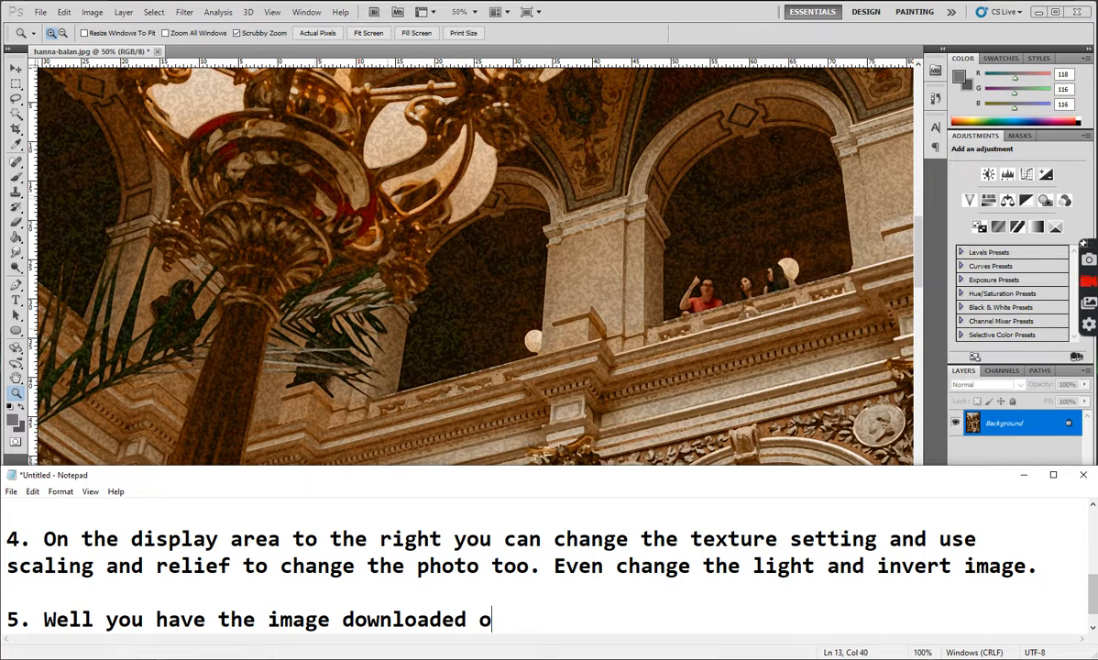
text(n des)
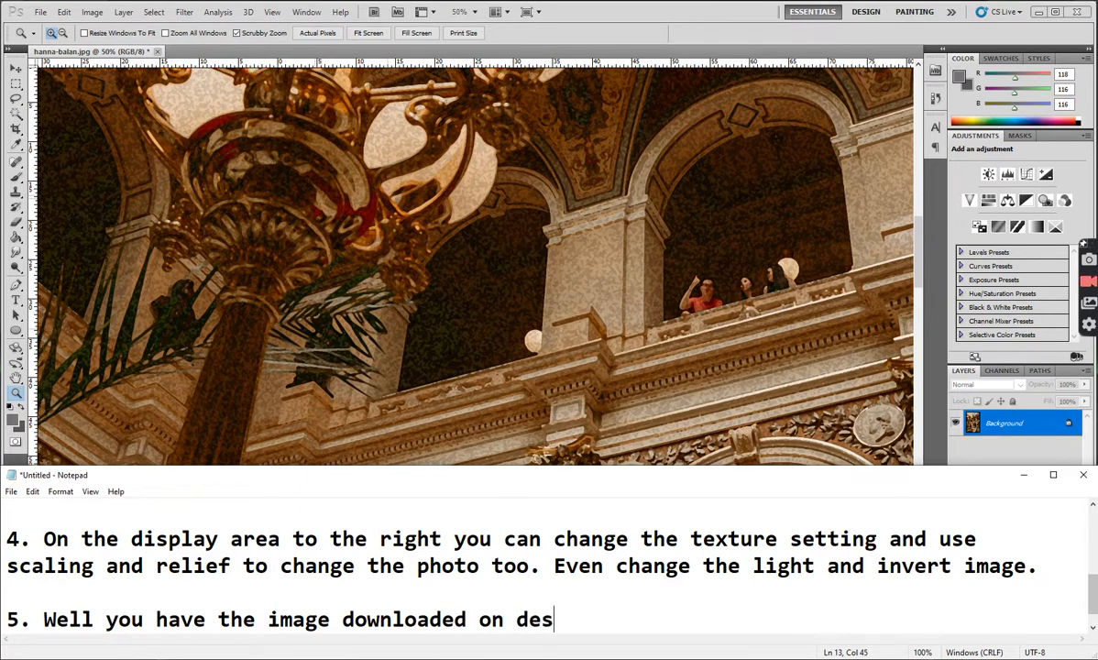
text(ktop, so if)
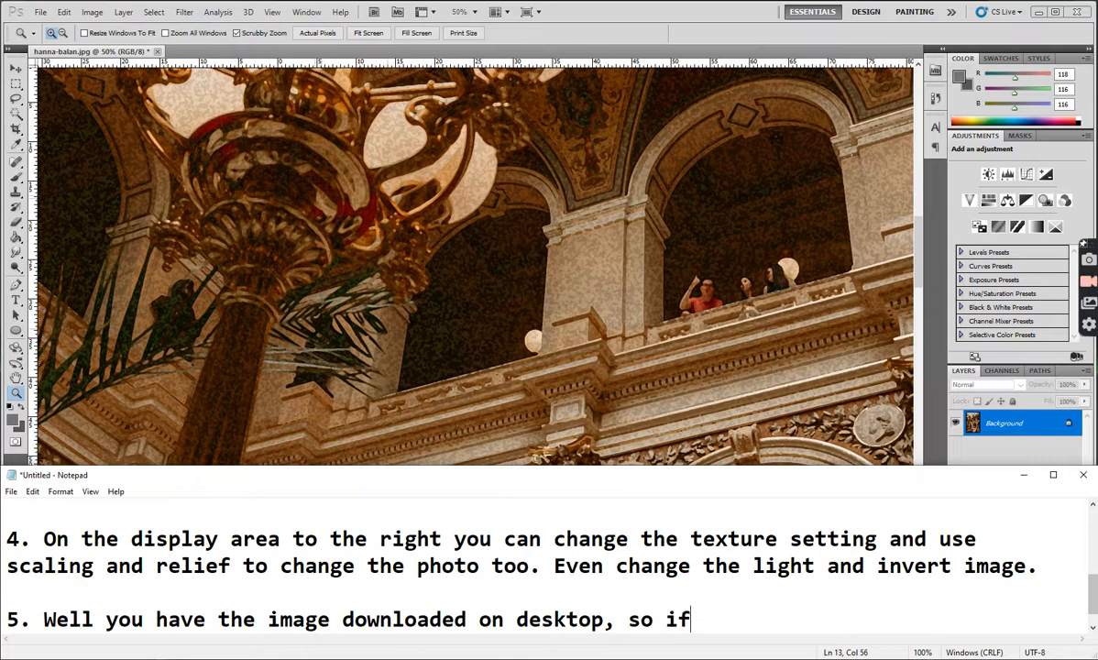
Step: Continue instruction 5 with "you wanted to change it and" and, on a new line, "start over you can"
text( you wa)
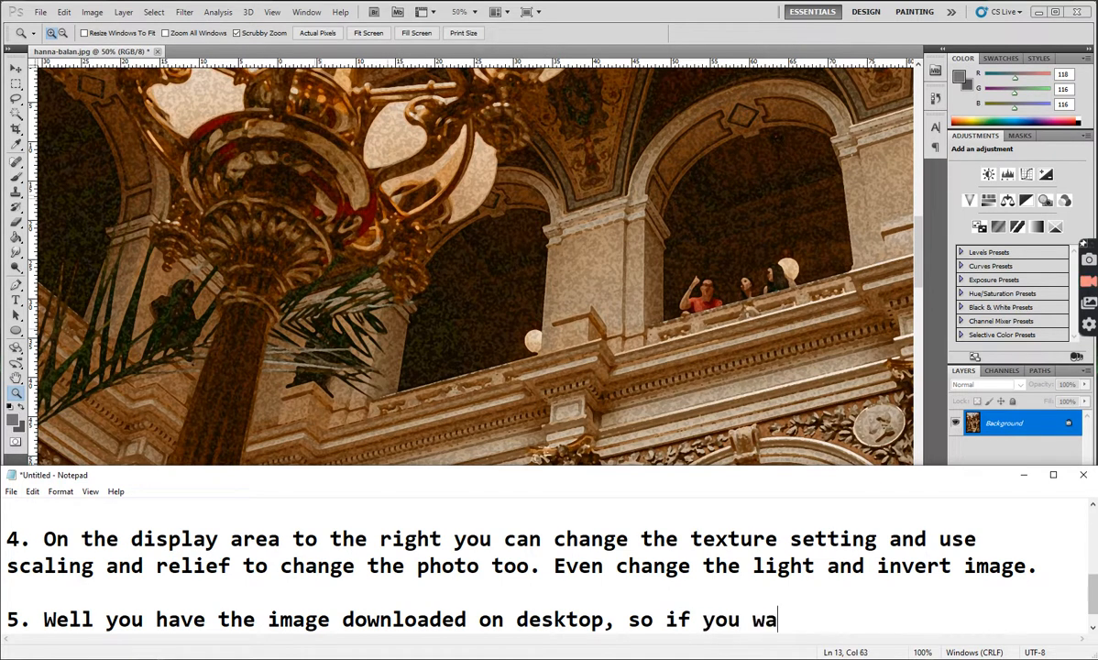
text(nted to )
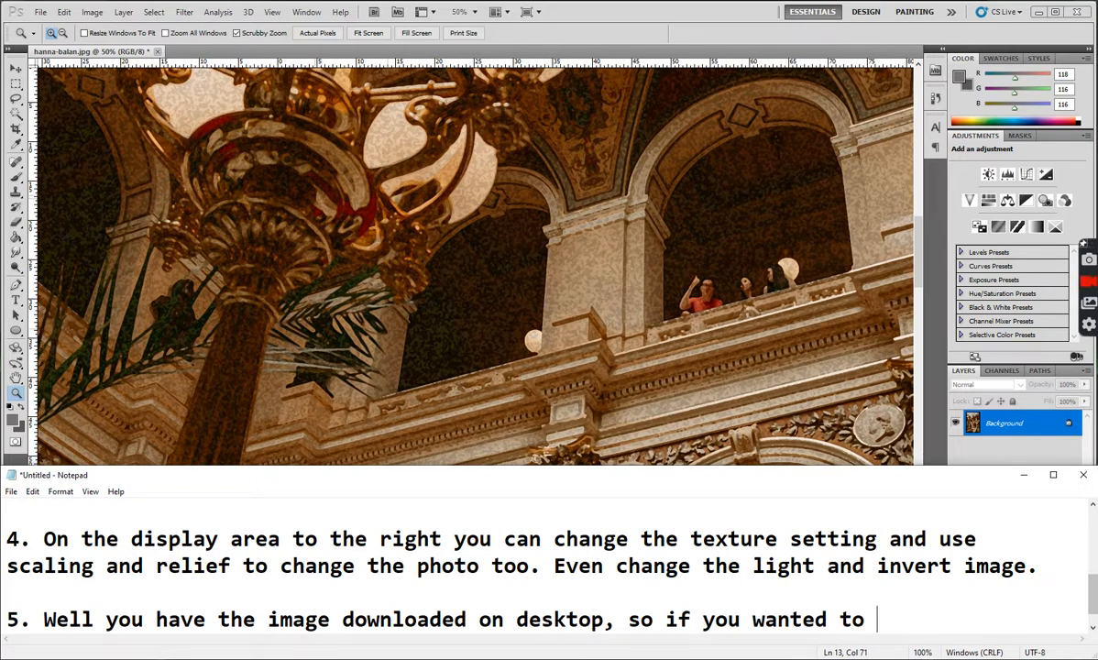
text(change )
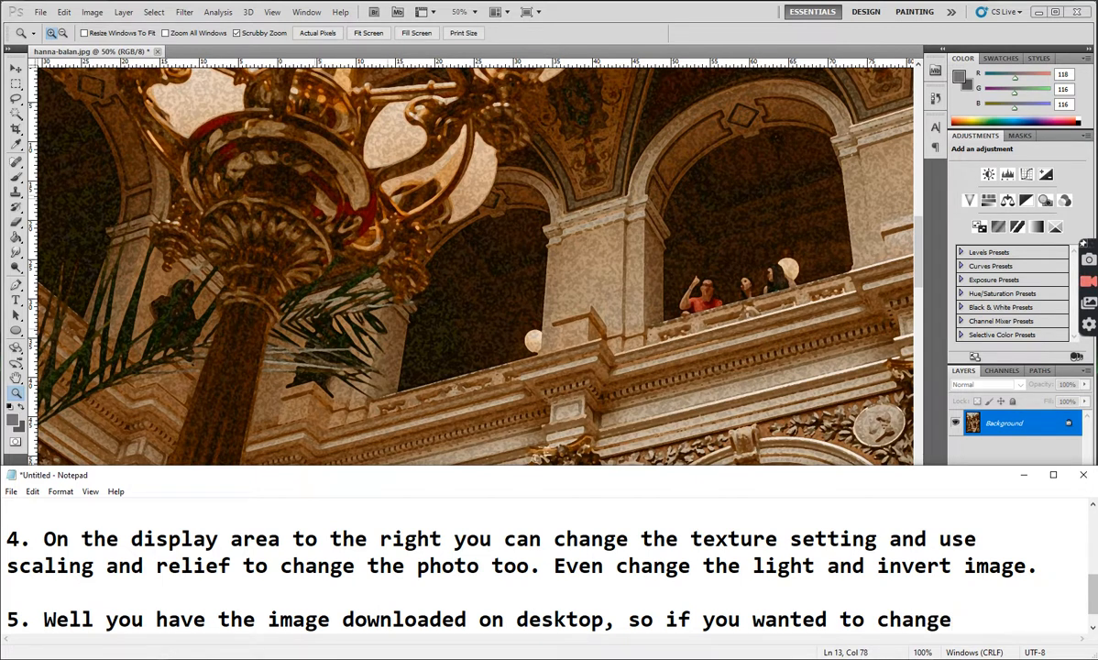
text(it and)
key(Return)
text(start over you can )
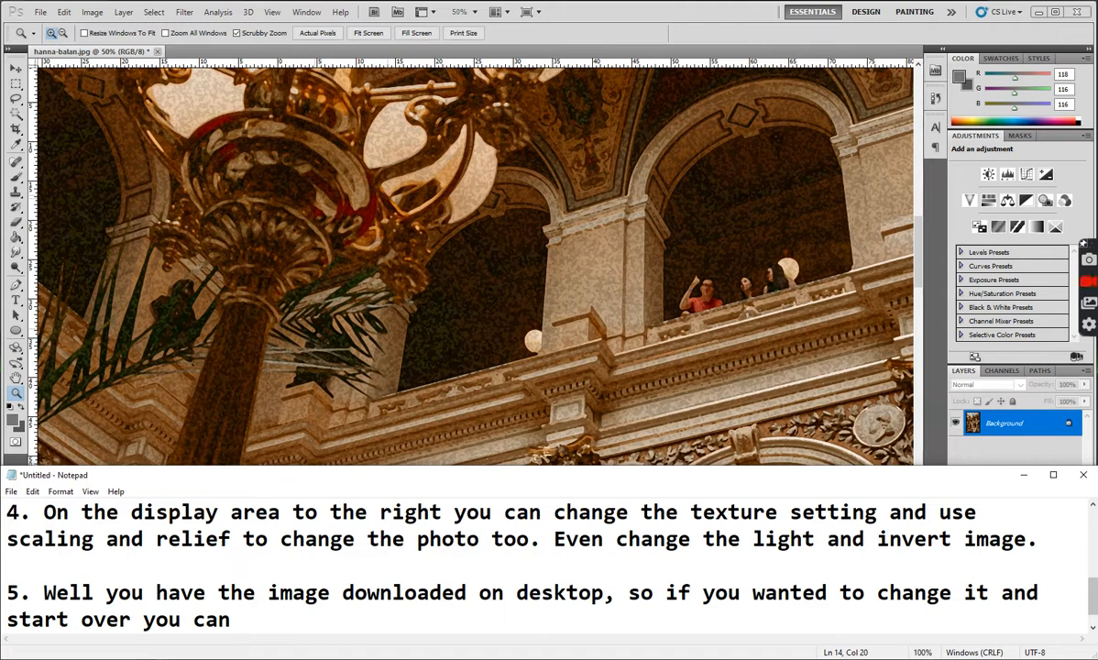
Step: Try ending instruction 5 with "just bring back the photo", removing the surplus "in" from the wording
text(just )
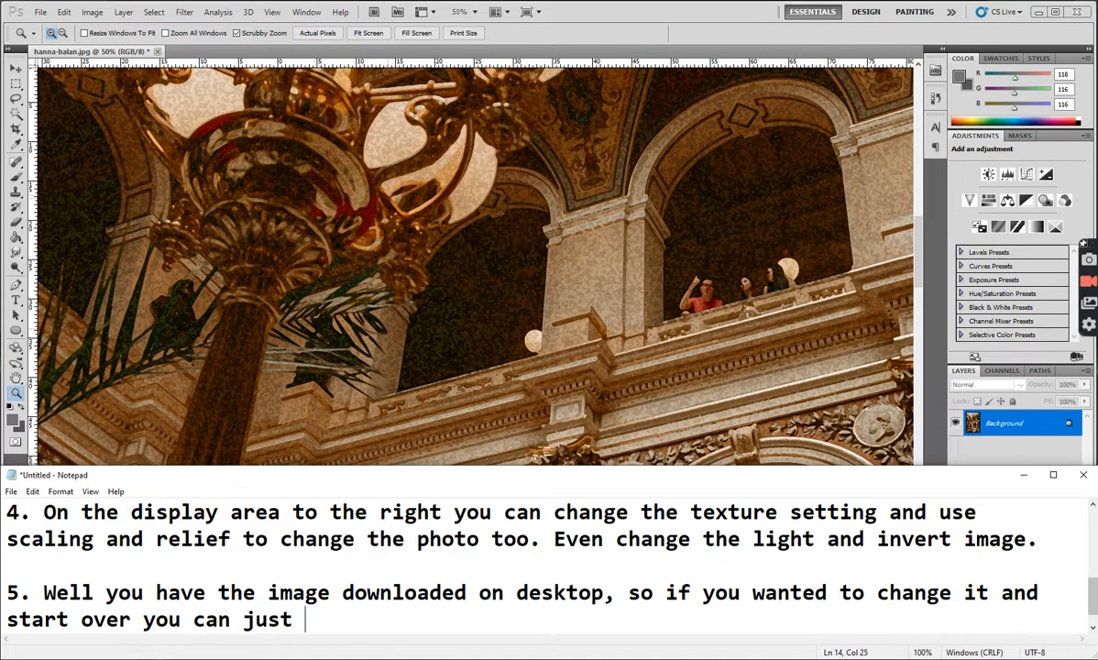
text(bring back in the)
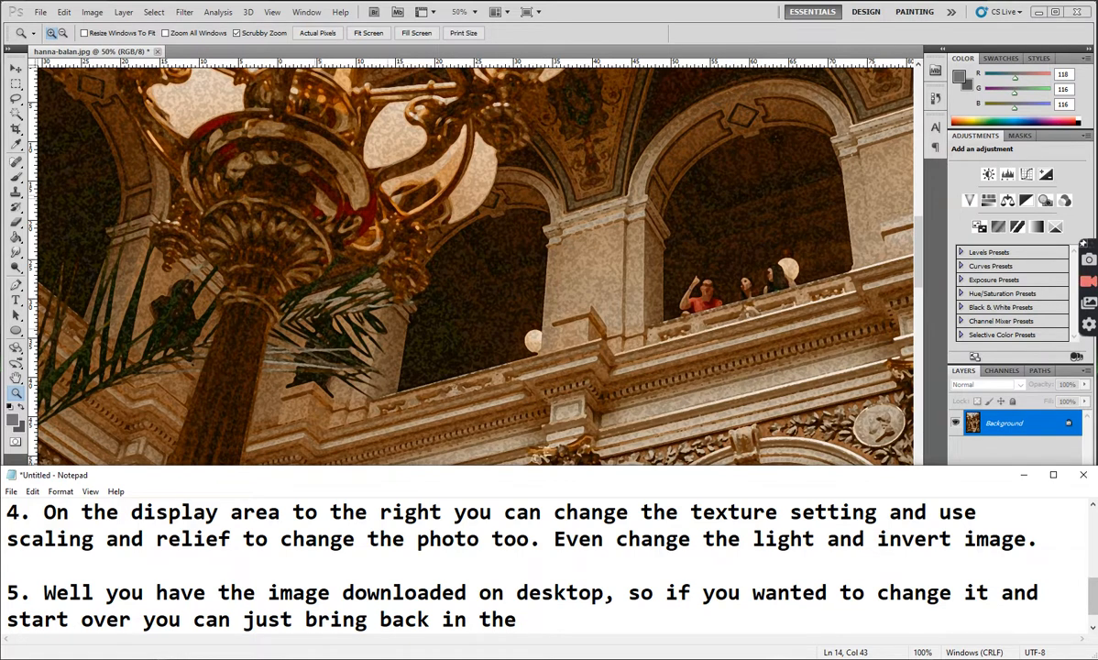
key(BackSpace)
key(BackSpace)
key(BackSpace)
key(BackSpace)
key(BackSpace)
key(BackSpace)
key(BackSpace)
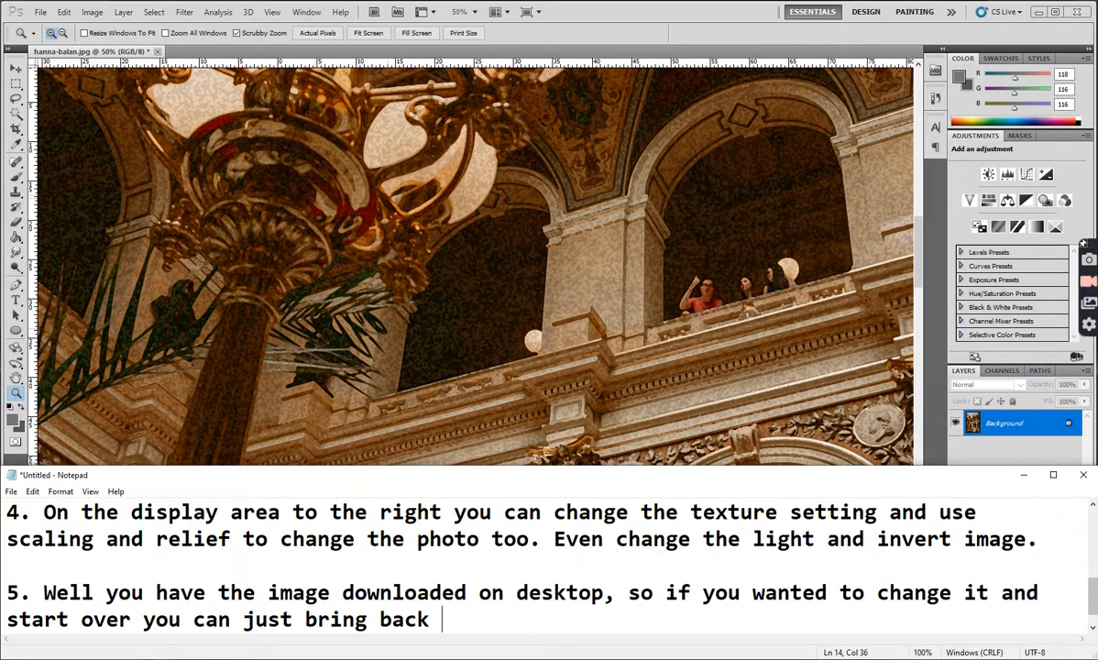
text(the photo)
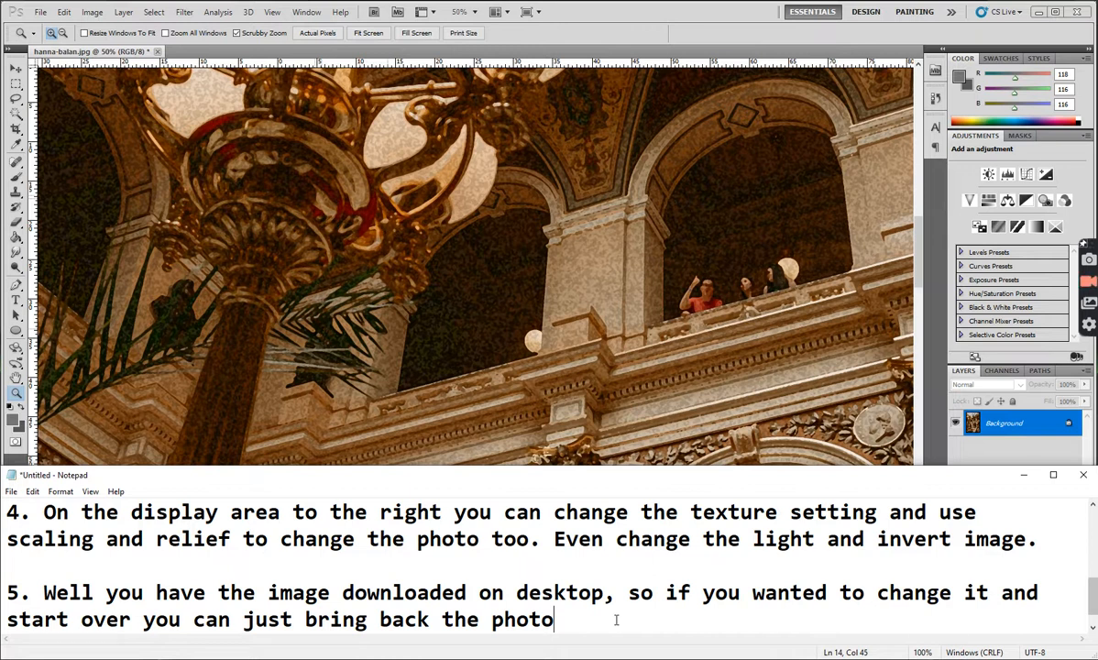
Step: Replace "just bring back the photo" at the end of instruction 5 with a period
drag(231, 620, 571, 620)
key(BackSpace)
text(.)
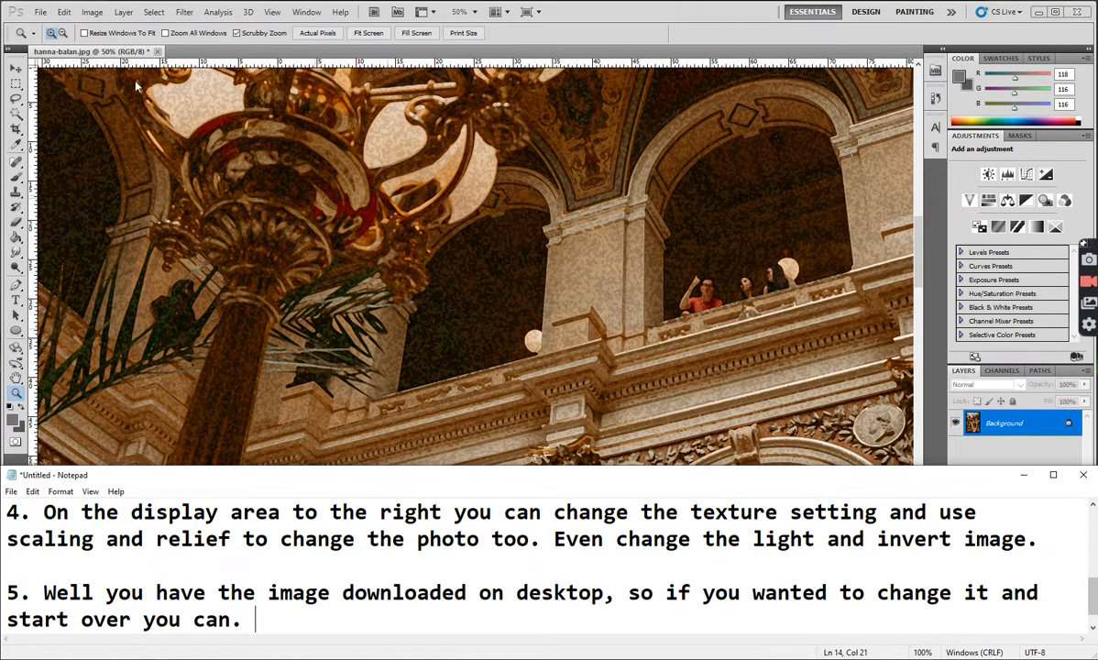
Step: Switch to Photoshop and undo the Filter Gallery effect on the photo
click(64, 13)
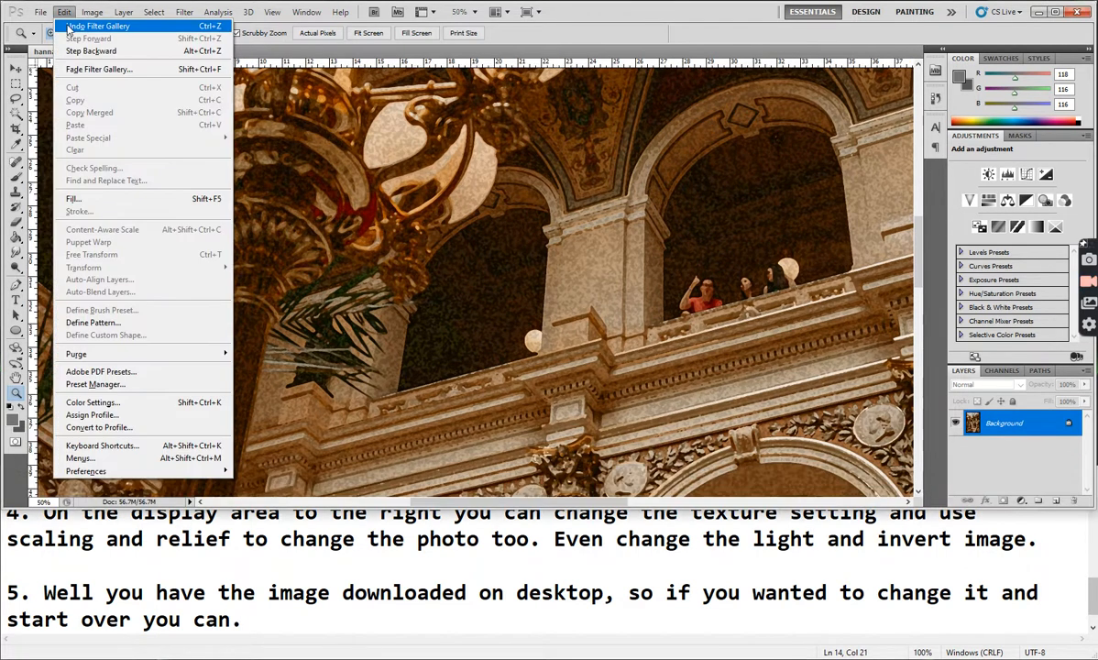
click(96, 26)
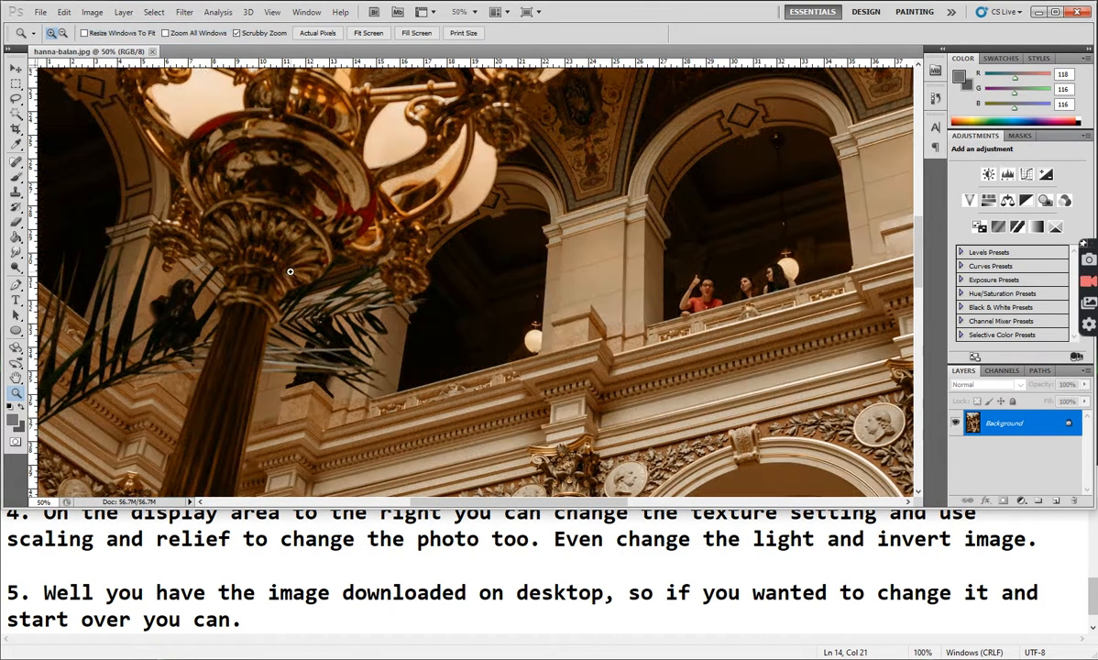
Step: Back in Notepad, replace the period after "you can" with "or just Undo in the Edit up at the top."
click(250, 623)
key(BackSpace)
text(or just)
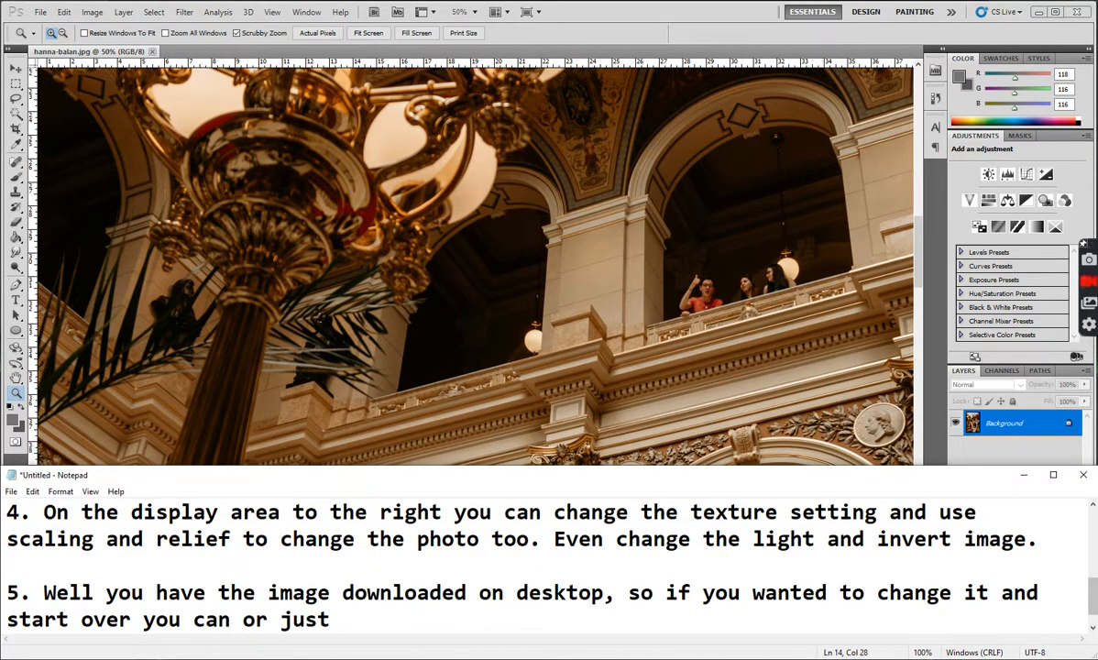
text( Undo)
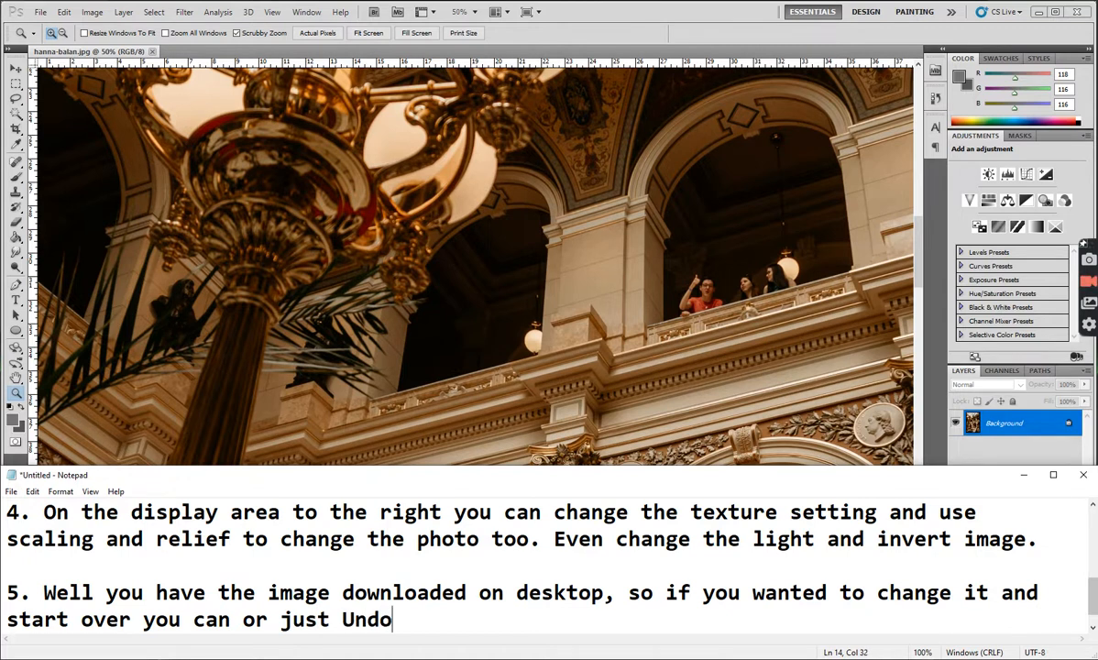
text( in the )
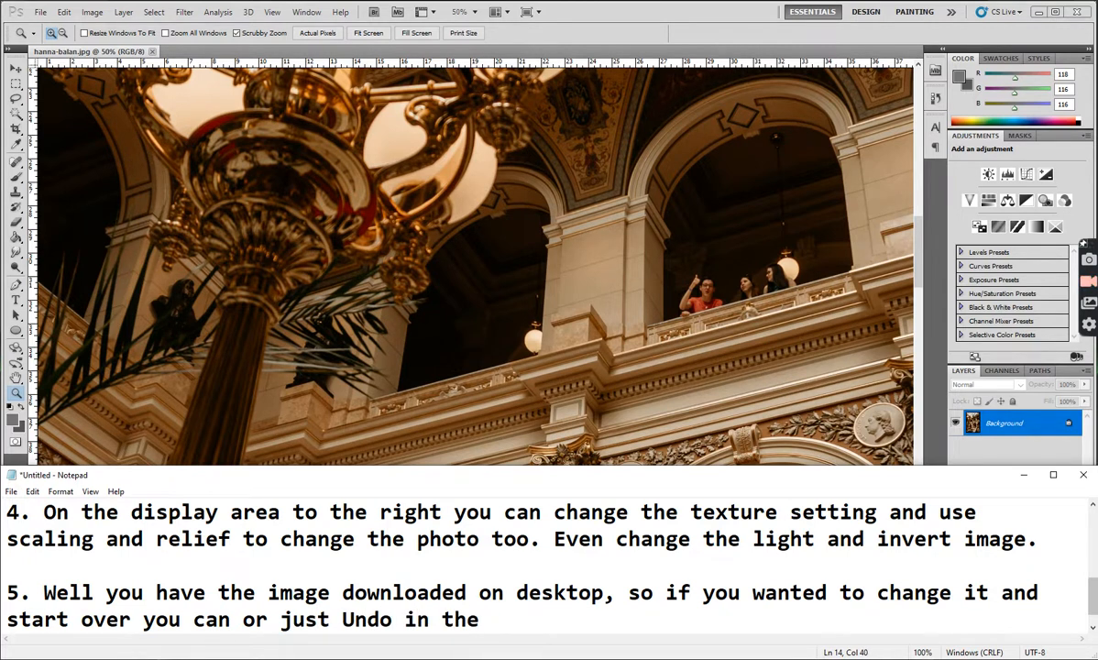
text(Edi)
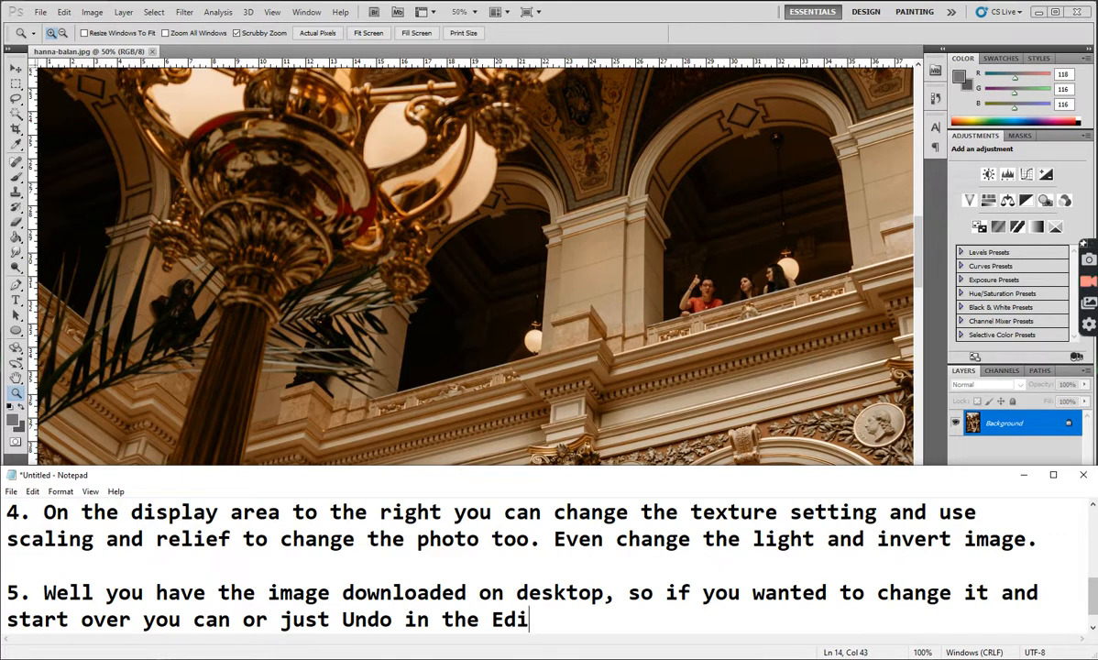
text(t up )
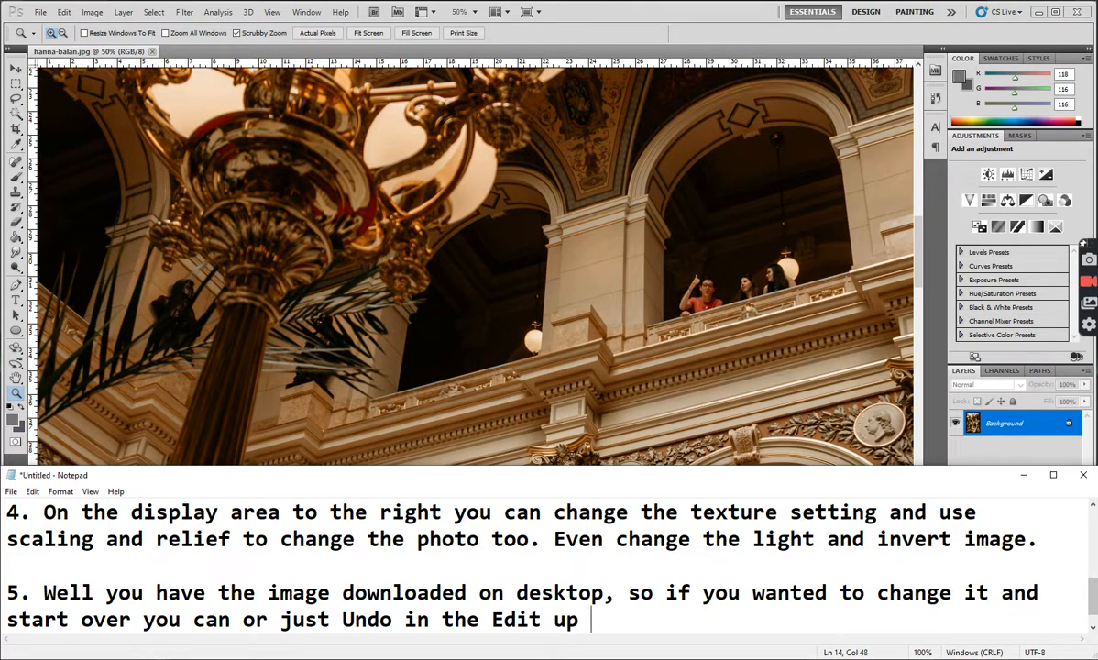
text(at the top.)
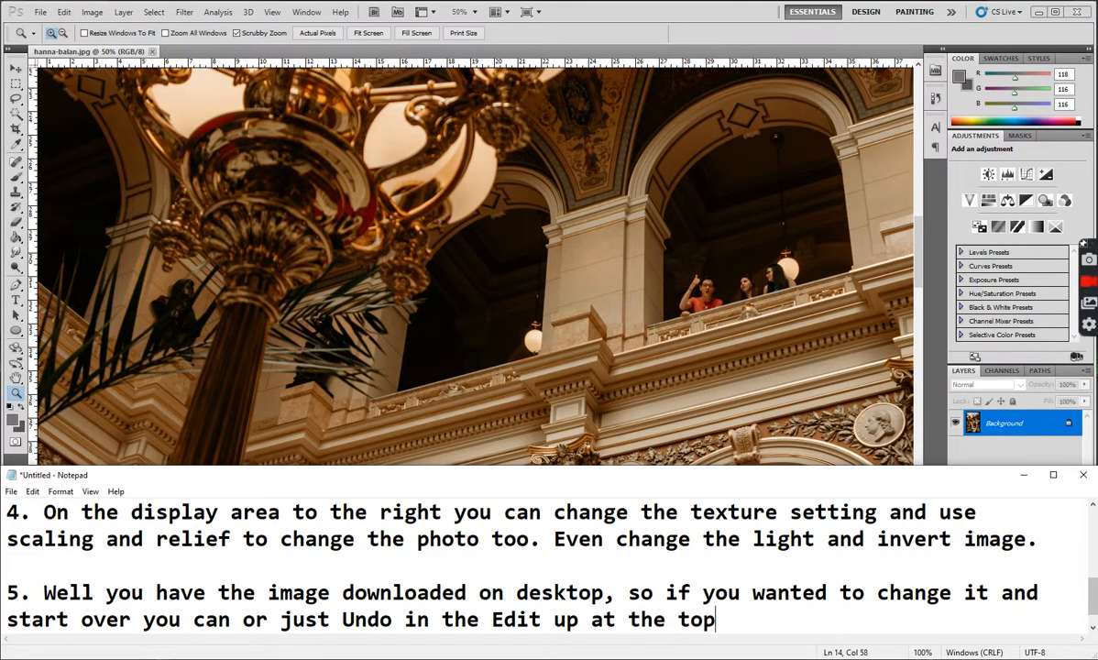
Step: Switch to Photoshop and redo the Filter Gallery effect on the photo
click(62, 12)
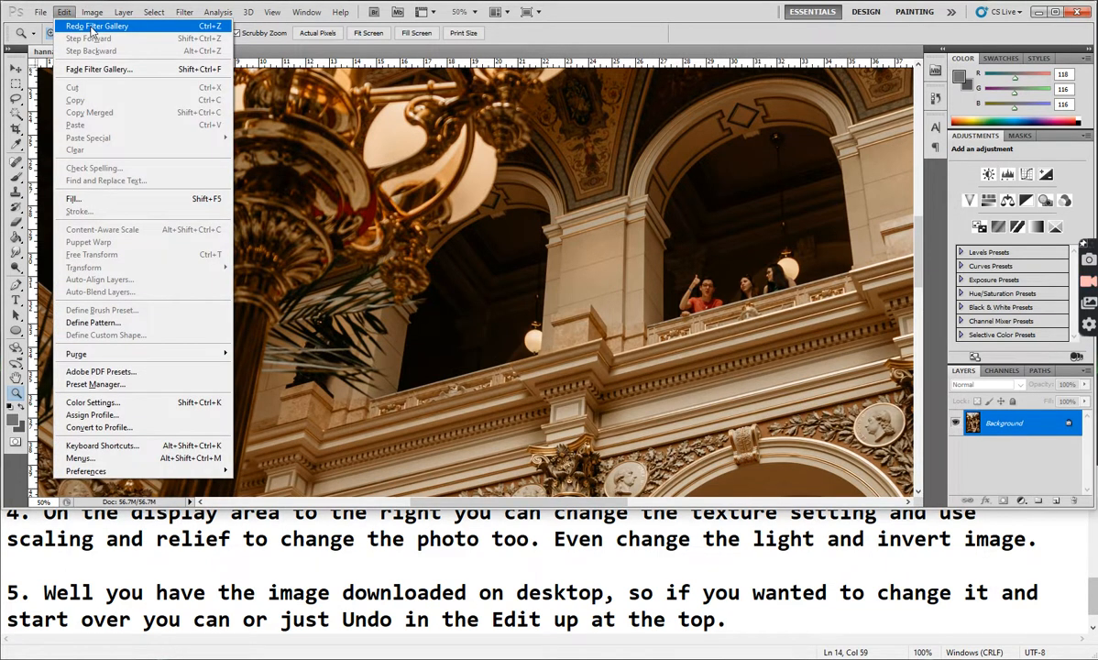
click(92, 27)
Step: Return to Notepad and add the sentence "Even Redo back to the change." to the end of instruction 5
click(747, 624)
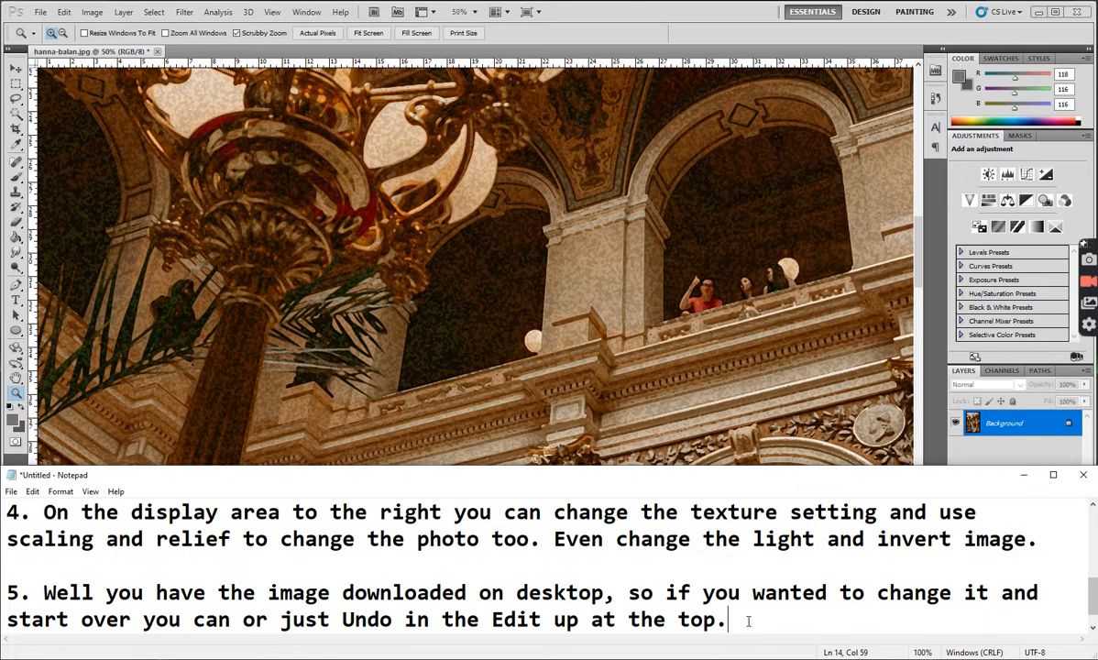
text(Even Redo)
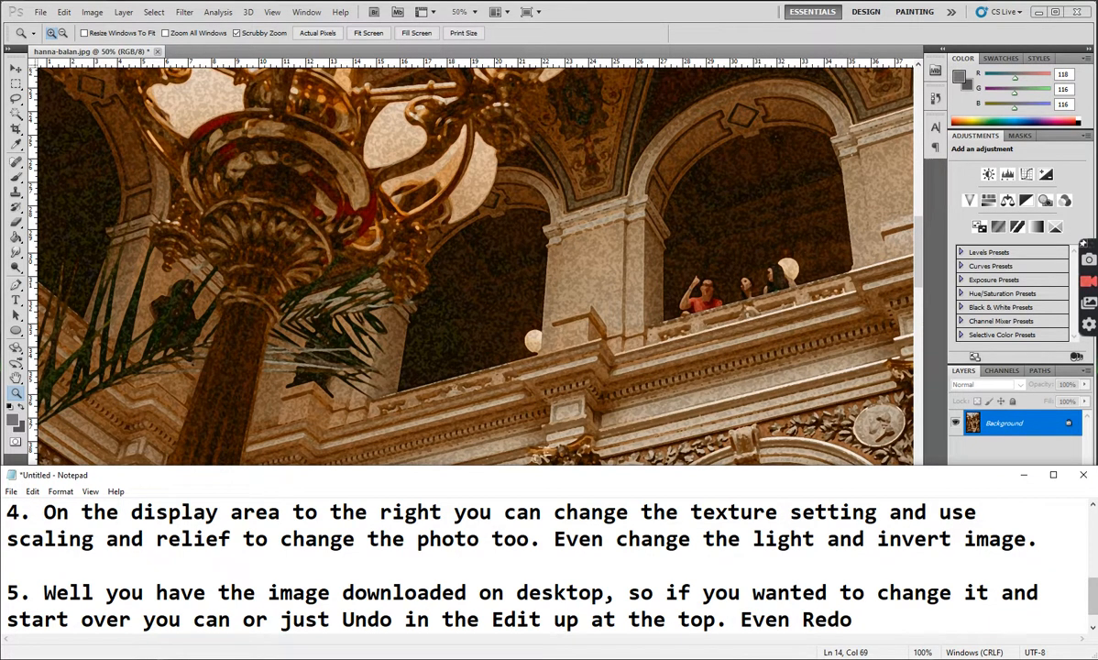
text( back to the ch)
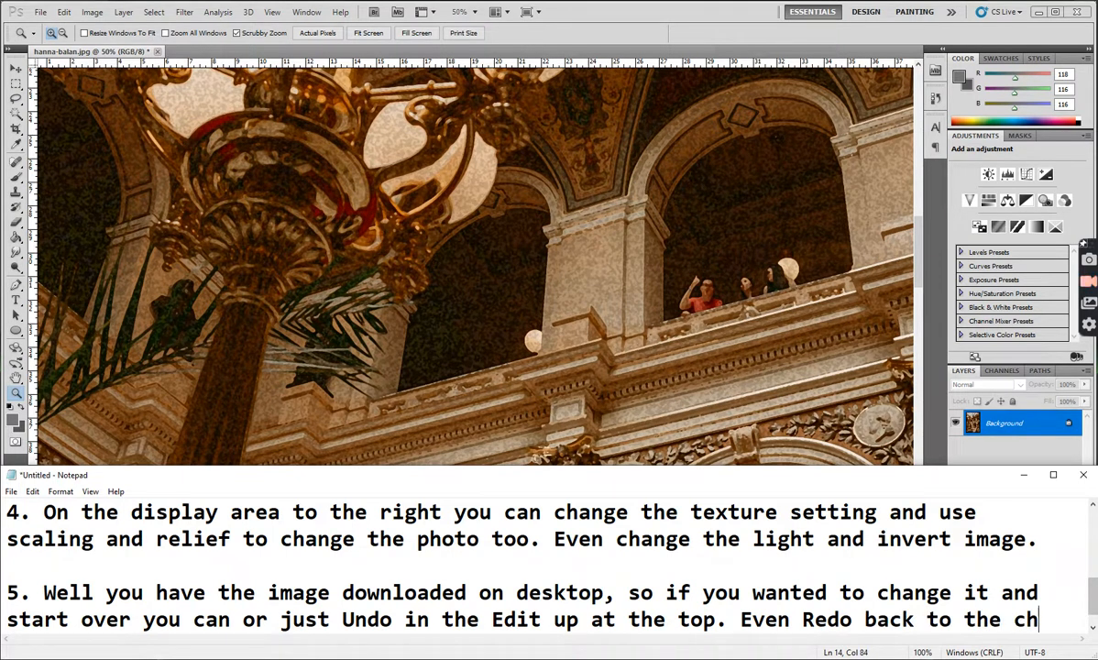
text(ange.)
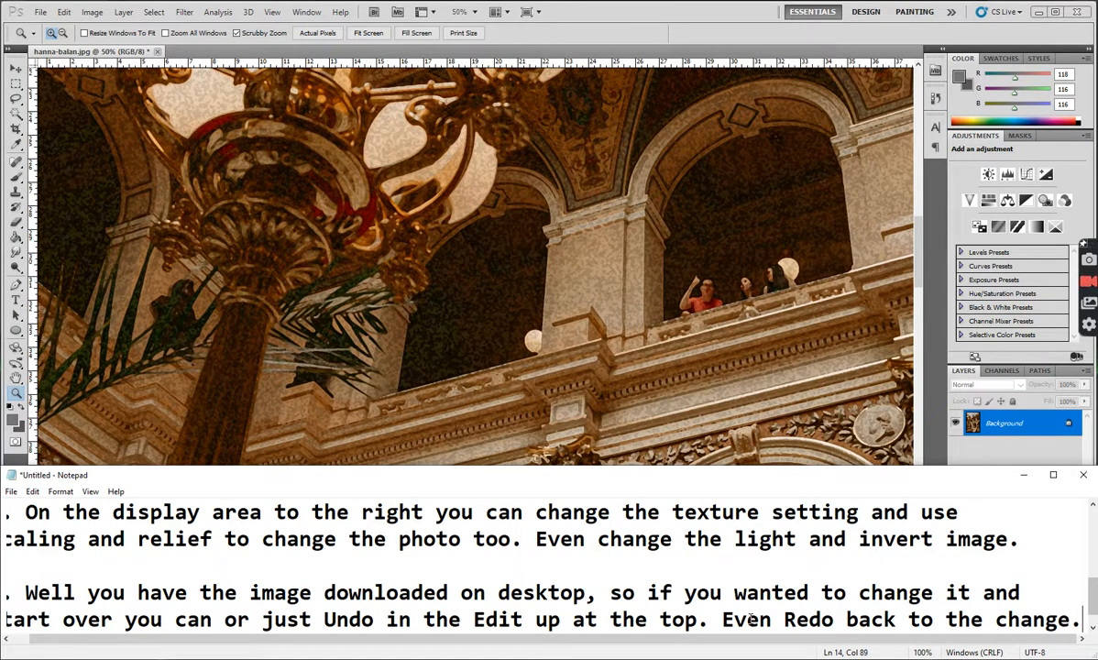
Step: Add the closing line "Okay, thanks for watching...." in a new paragraph below instruction 5
key(Return)
key(Return)
text(Okay)
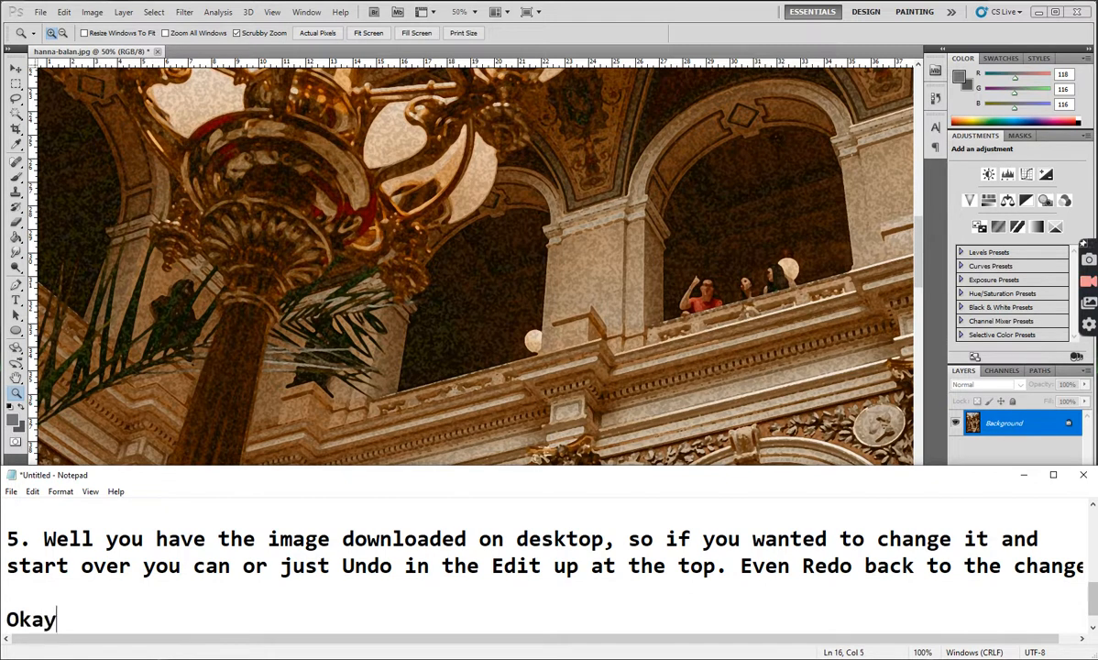
text(, thanks for )
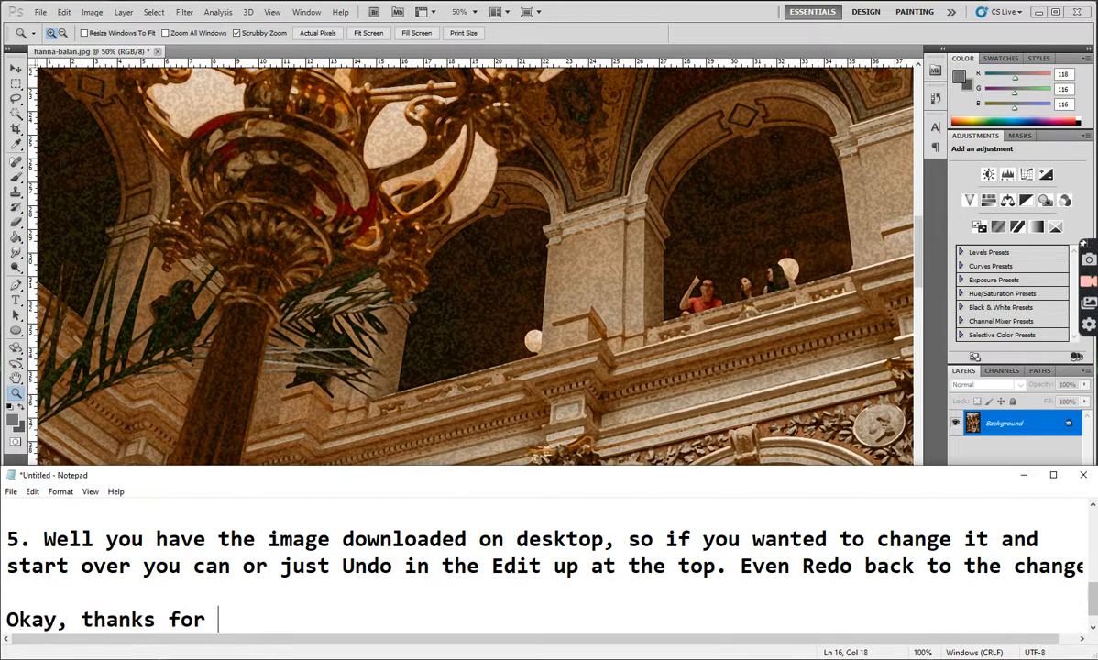
text(watching....)
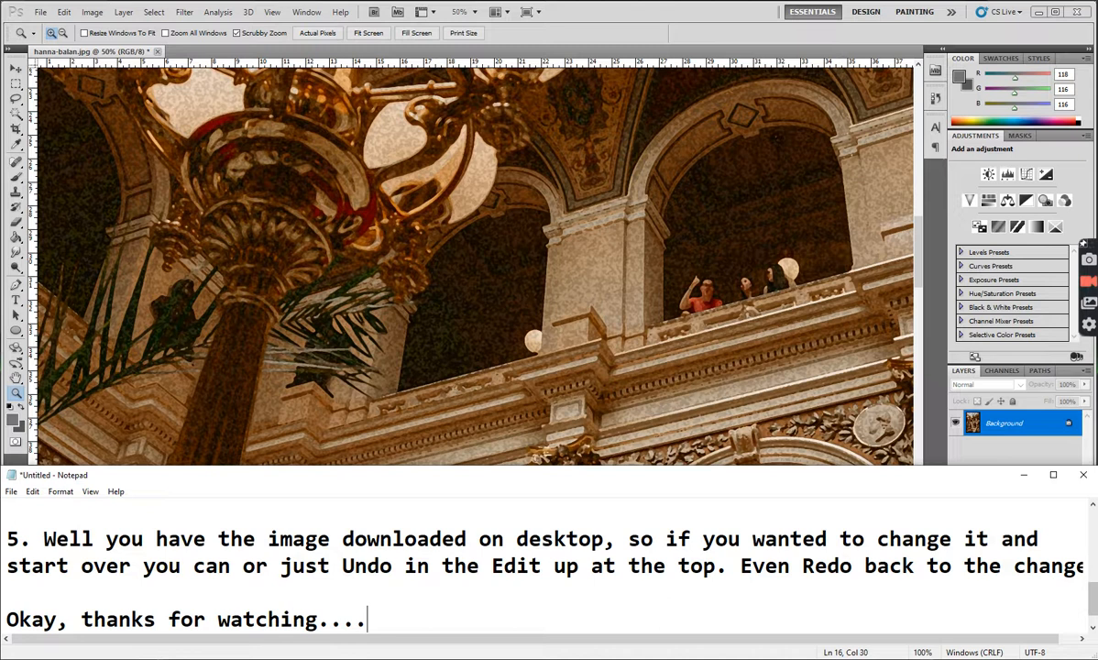